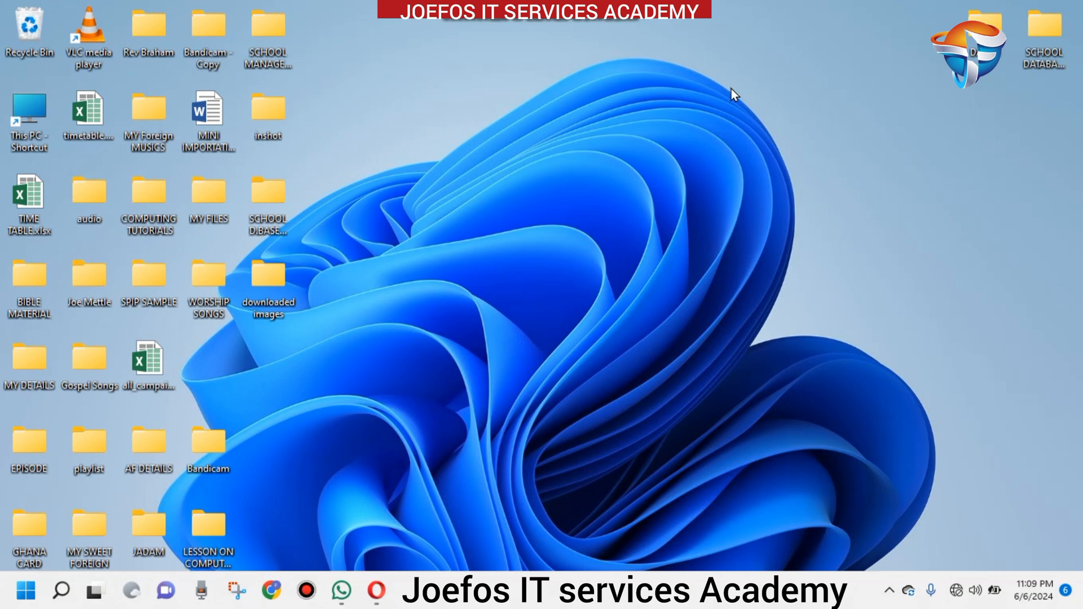
# - Create a new folder on the desktop named SCHOOL MANAGEMENT SYSTEM
pyautogui.rightClick(534, 328)
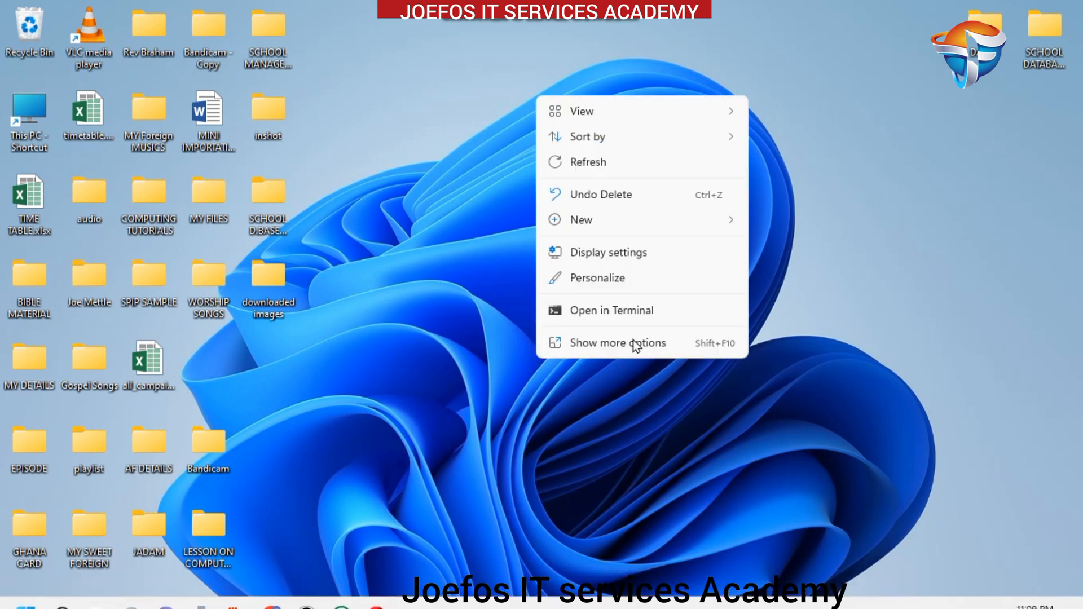
pyautogui.moveTo(594, 217)
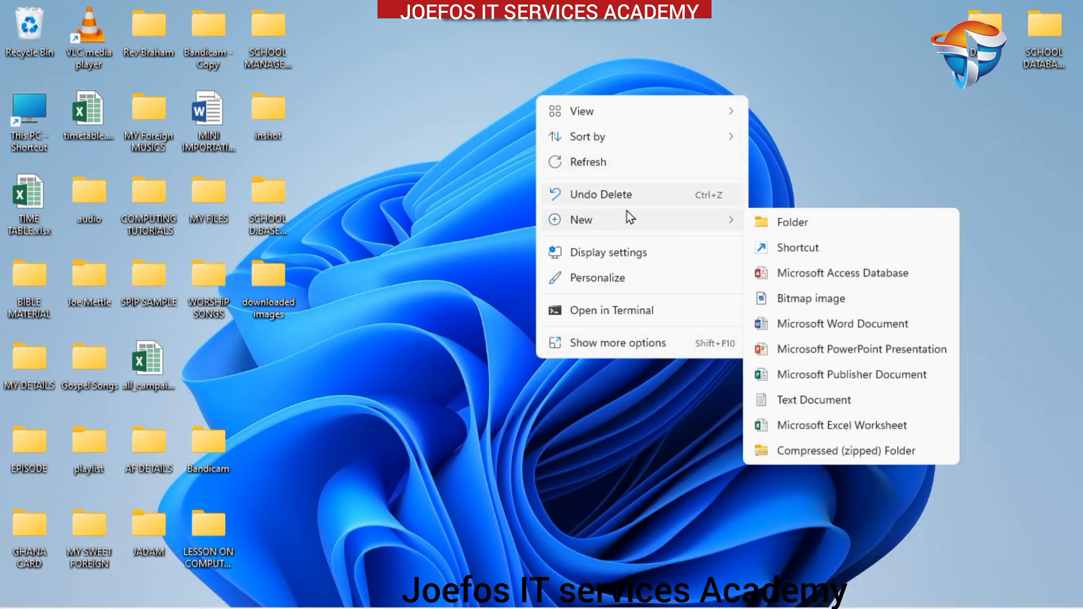
pyautogui.click(793, 226)
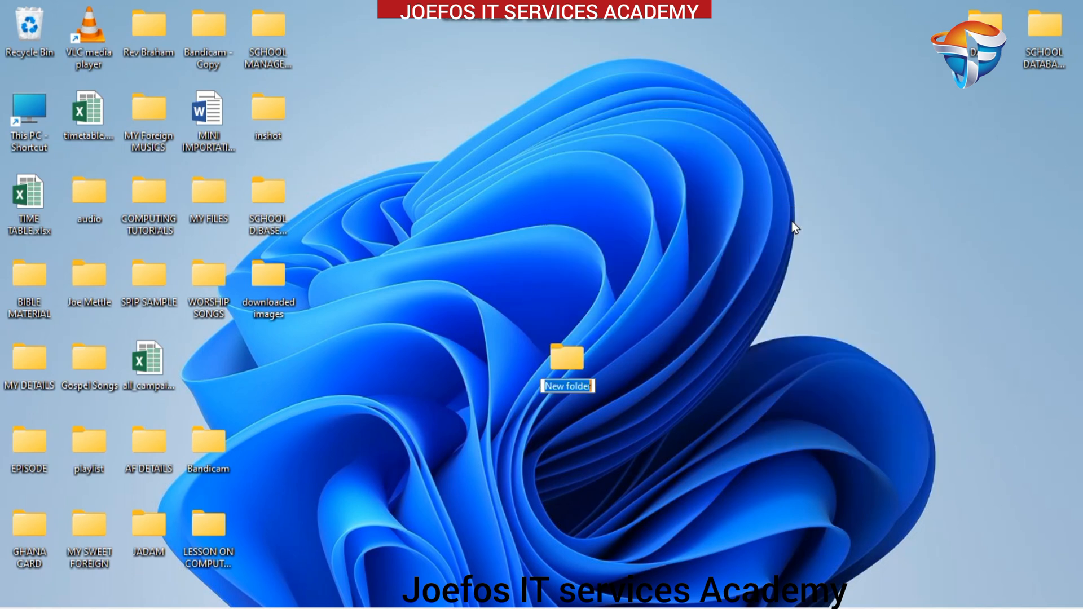
pyautogui.press('BackSpace')
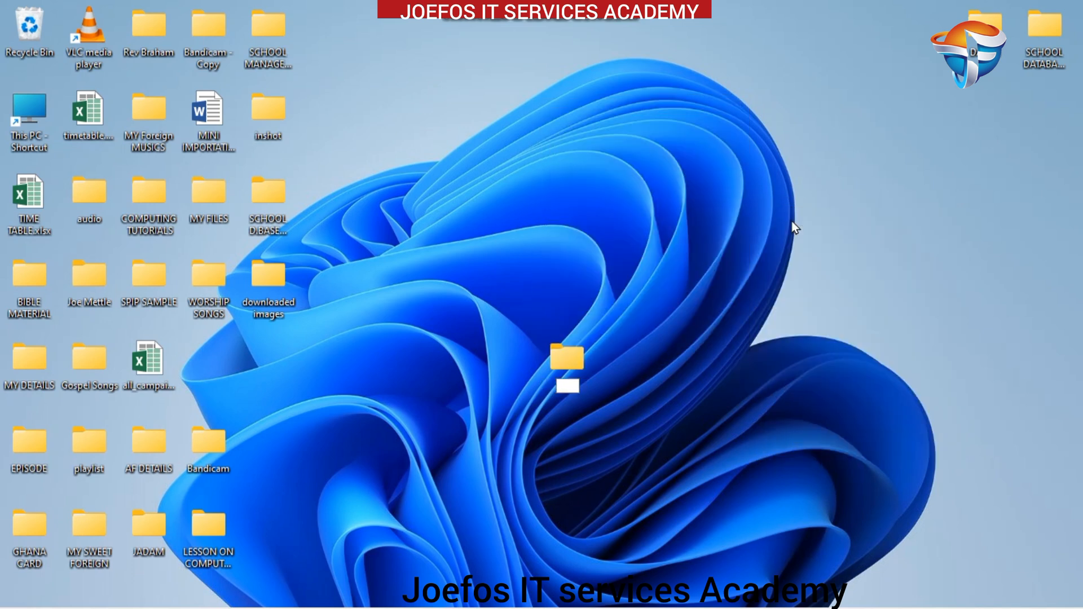
pyautogui.write('SCHOOL MAN')
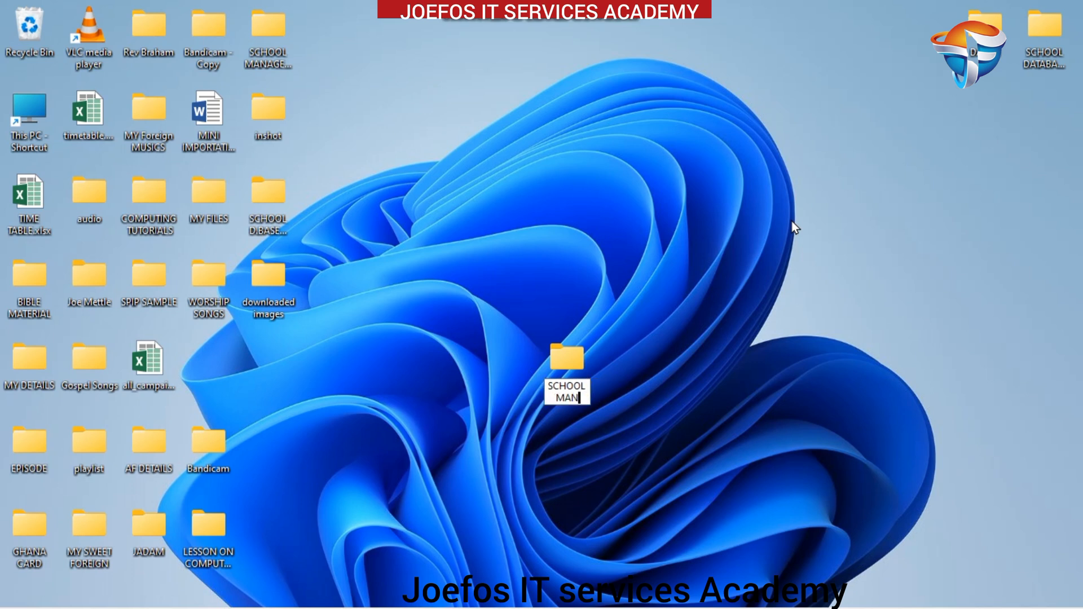
pyautogui.write('AGEMENT')
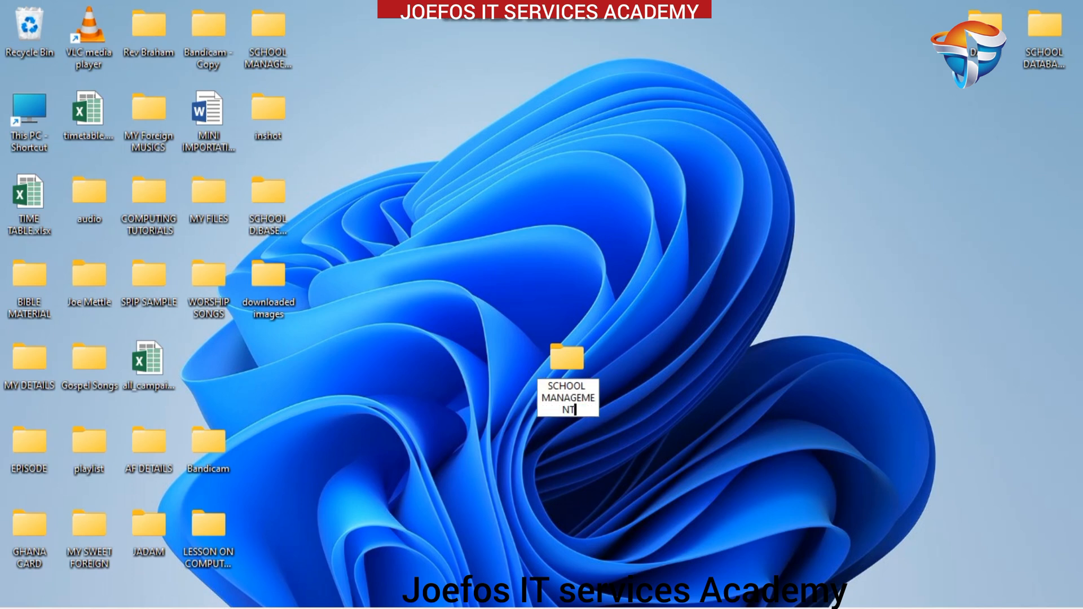
pyautogui.write(' SYSTEM')
pyautogui.press('Return')
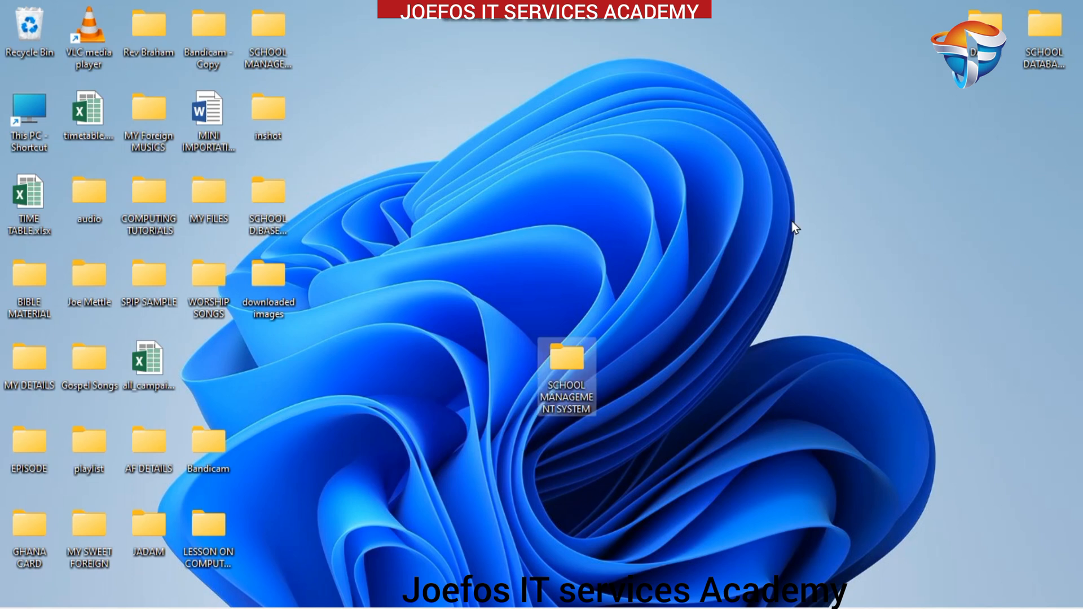
# - Open the SCHOOL MANAGEMENT SYSTEM folder and create a Microsoft Excel Worksheet in it, keeping the default file name
pyautogui.doubleClick(573, 382)
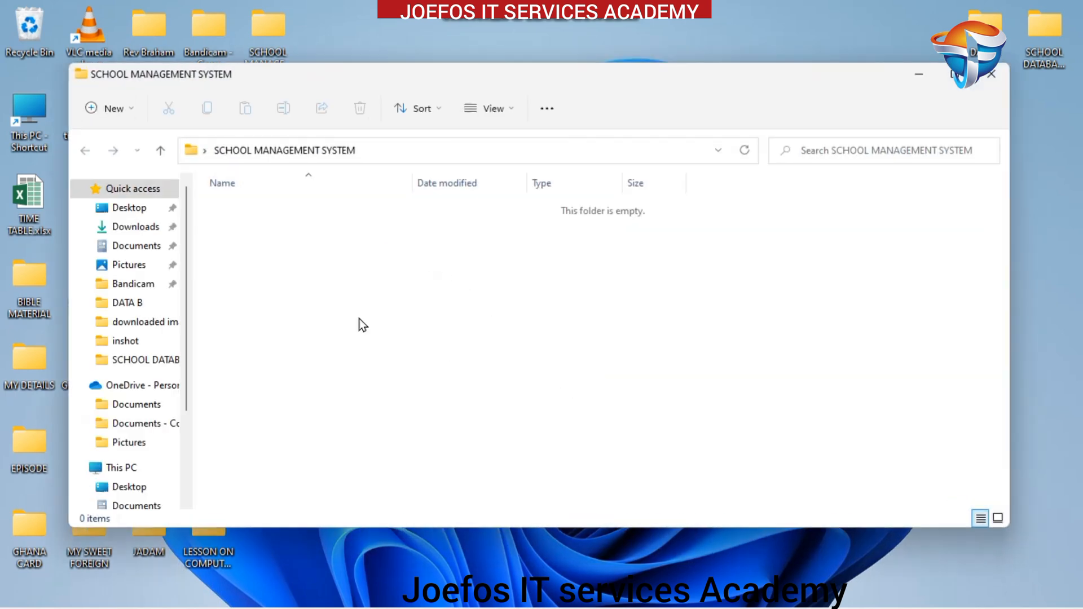
pyautogui.rightClick(378, 251)
pyautogui.moveTo(432, 378)
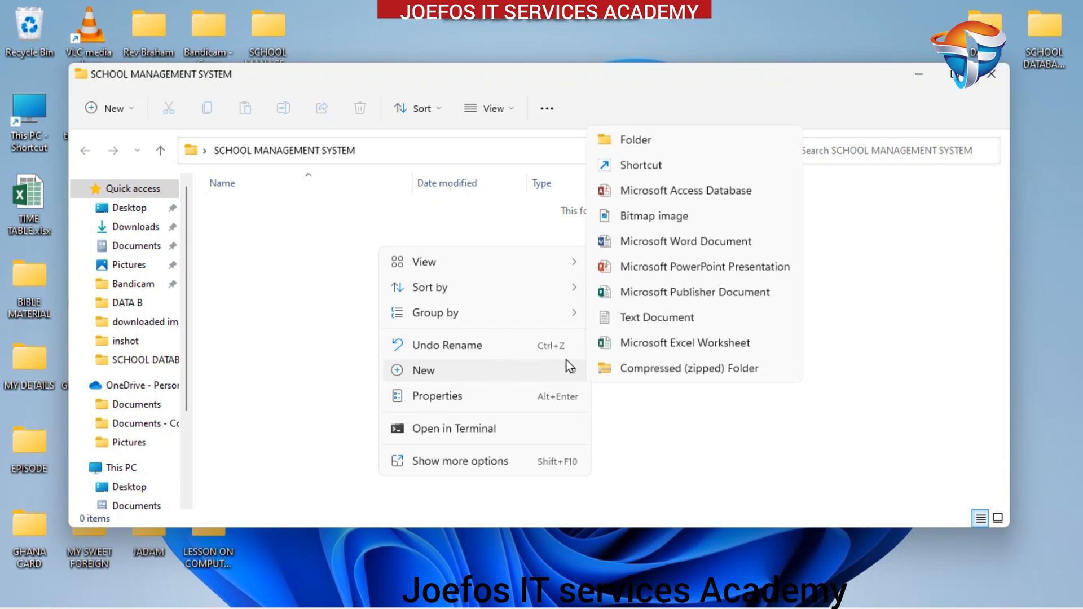
pyautogui.click(696, 347)
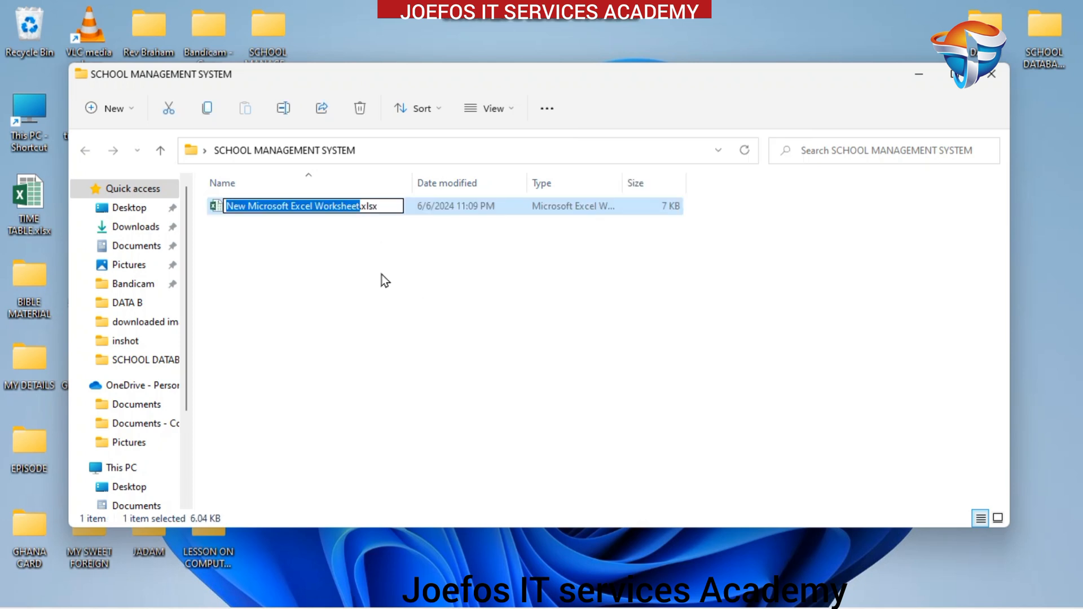
pyautogui.click(398, 228)
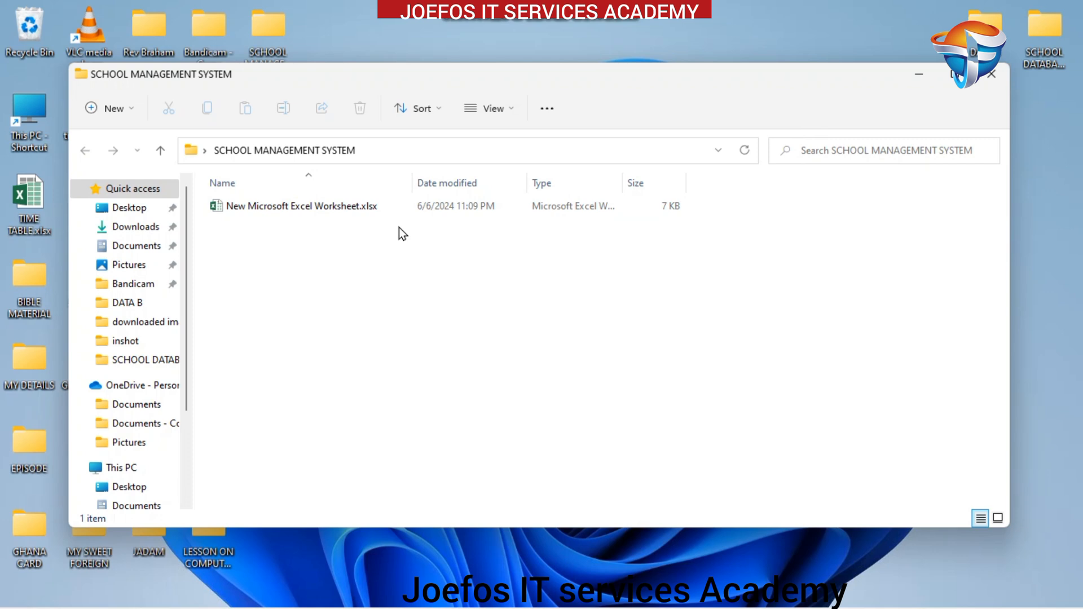
# - Open the new worksheet file in Excel and dismiss the Office activation wizard
pyautogui.click(345, 215)
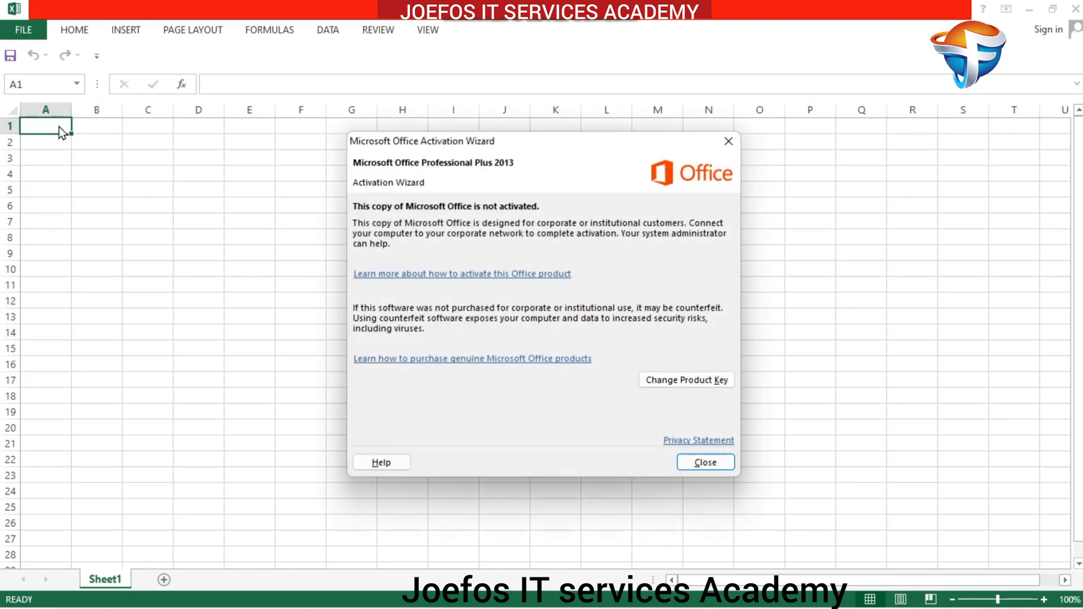
pyautogui.click(694, 462)
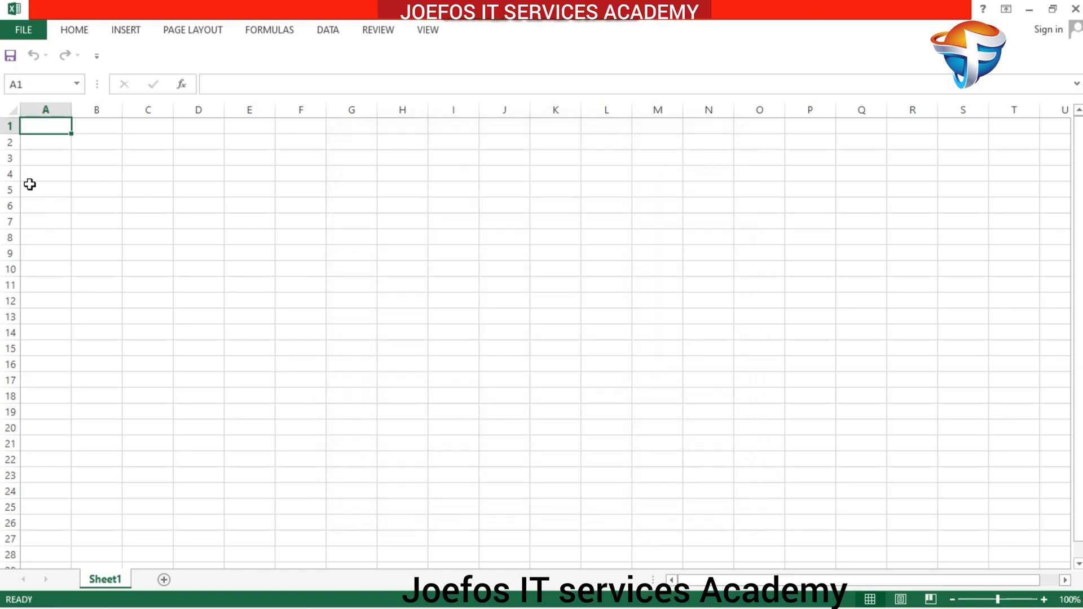
pyautogui.click(21, 15)
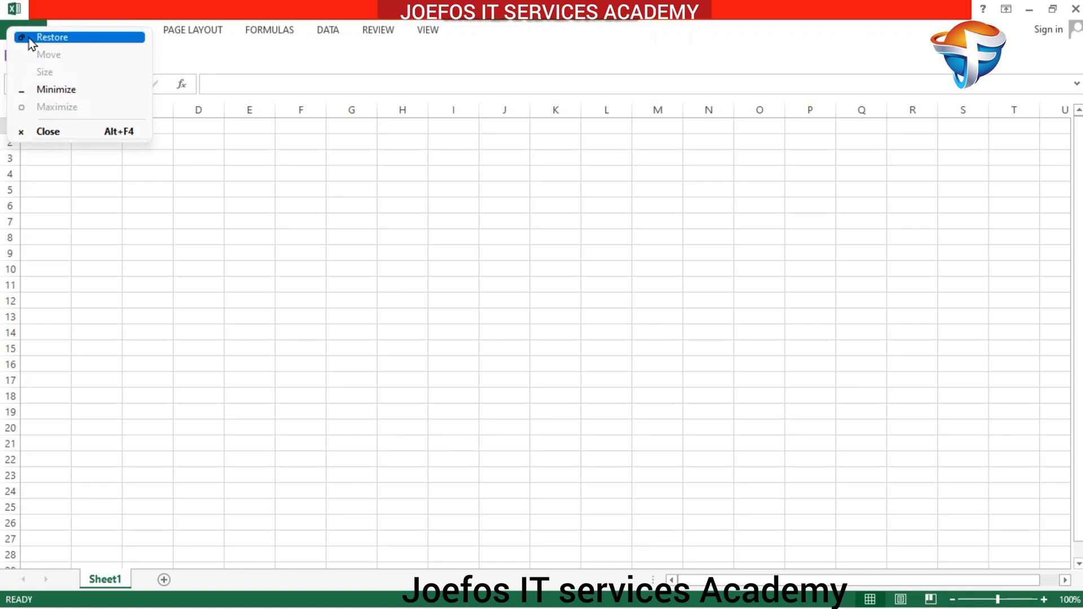
pyautogui.click(250, 224)
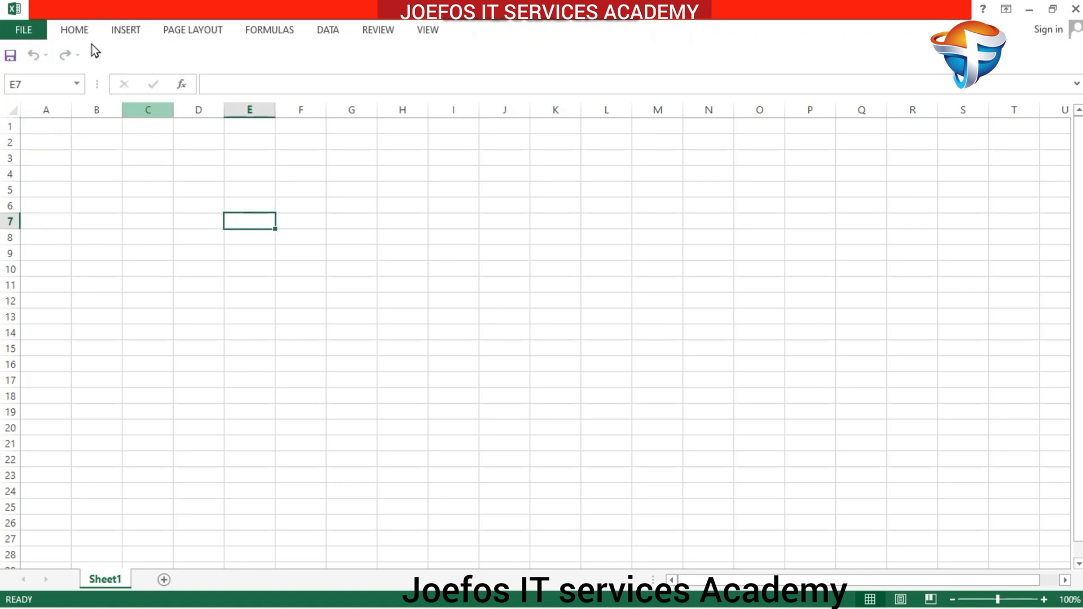
# - Start saving the workbook under a new file name, SCHOOL MANAGEMENT SYSTEM, in the current SCHOOL MANAGEMENT SYSTEM folder
pyautogui.click(21, 29)
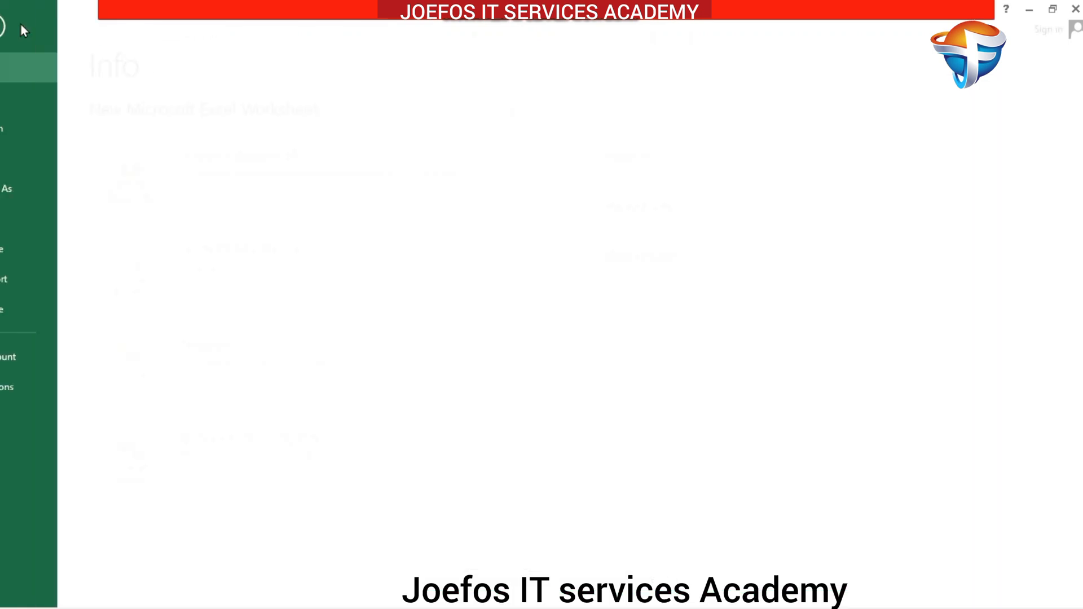
pyautogui.click(42, 190)
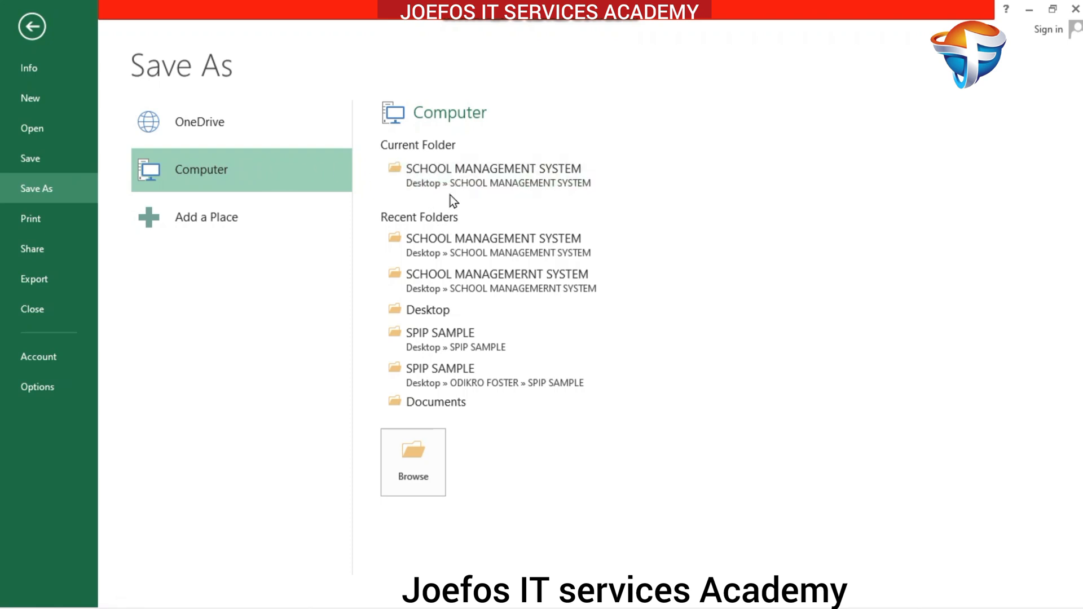
pyautogui.click(504, 172)
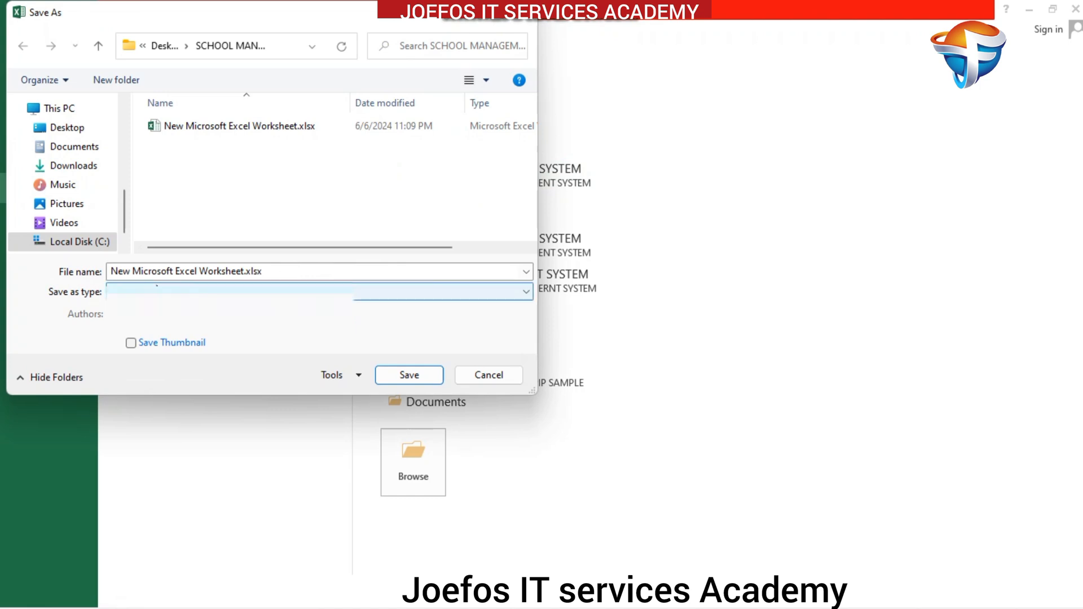
pyautogui.click(272, 267)
pyautogui.press('BackSpace')
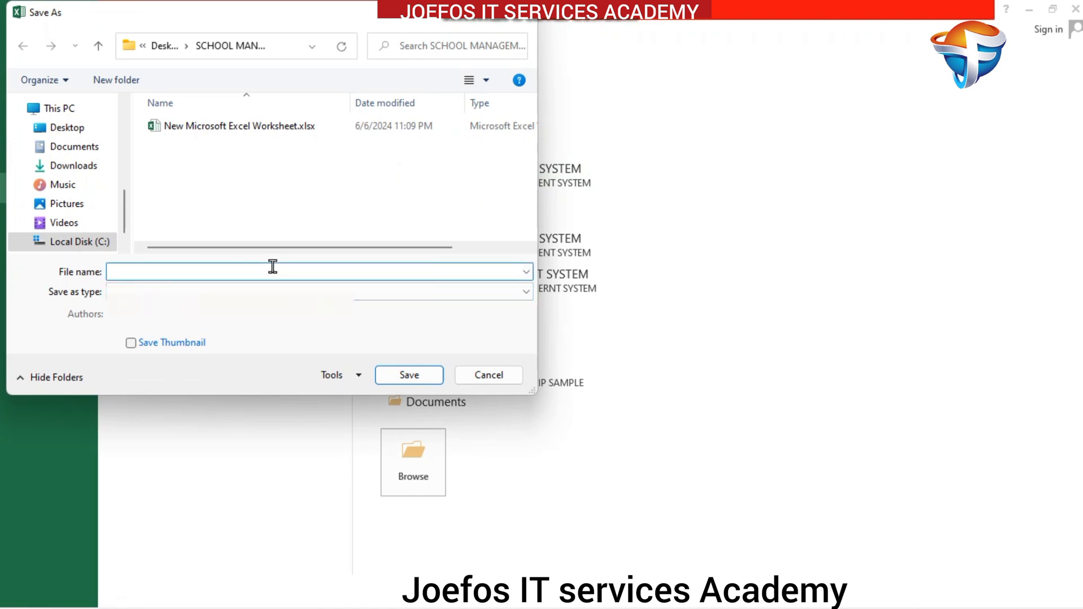
pyautogui.write('SCHOOL')
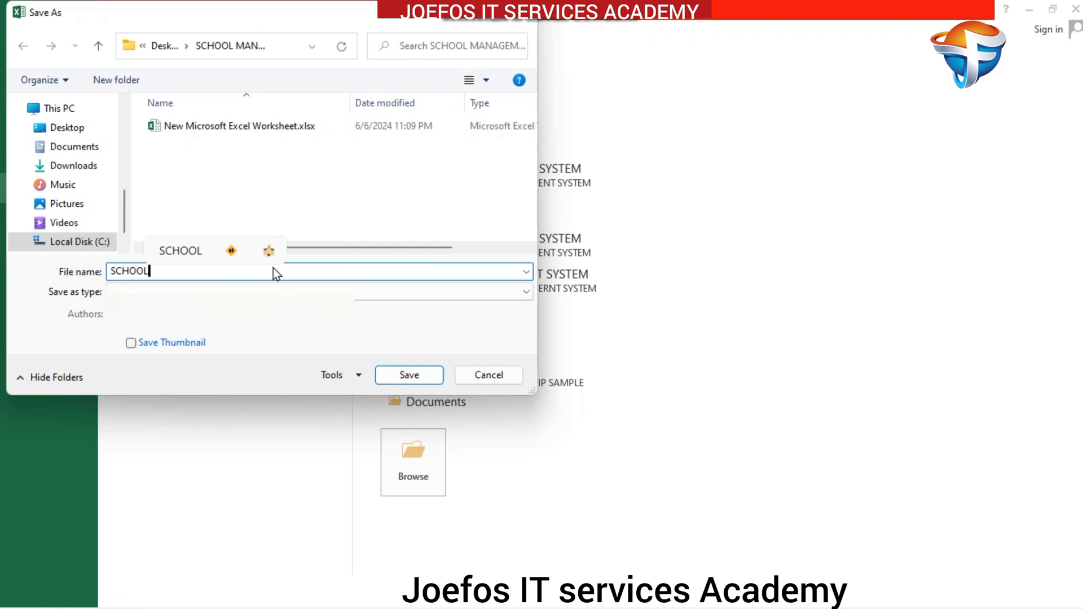
pyautogui.write(' MA')
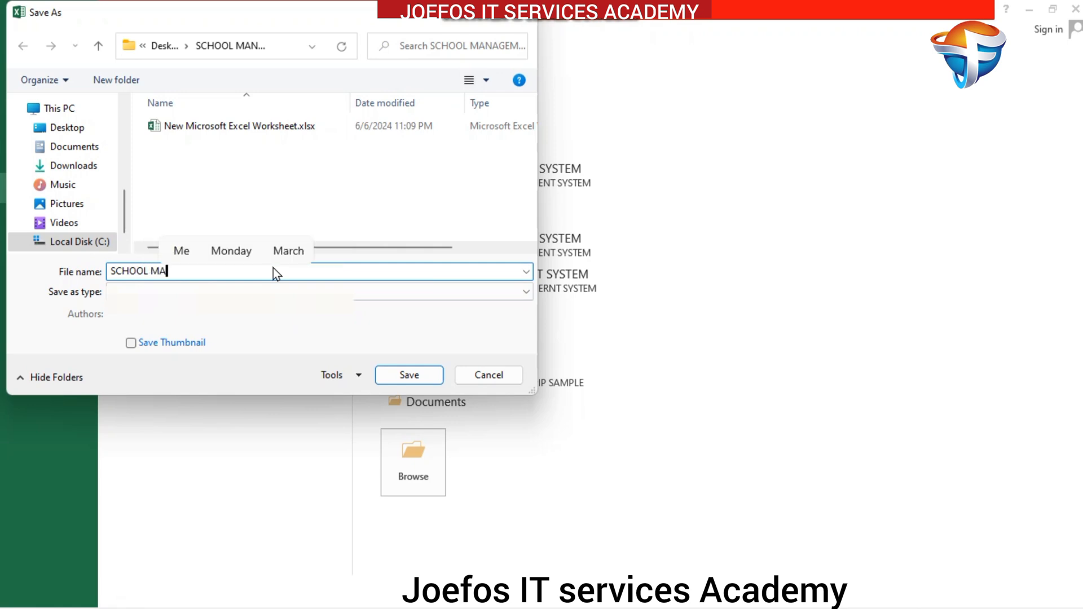
pyautogui.write('NAGEM')
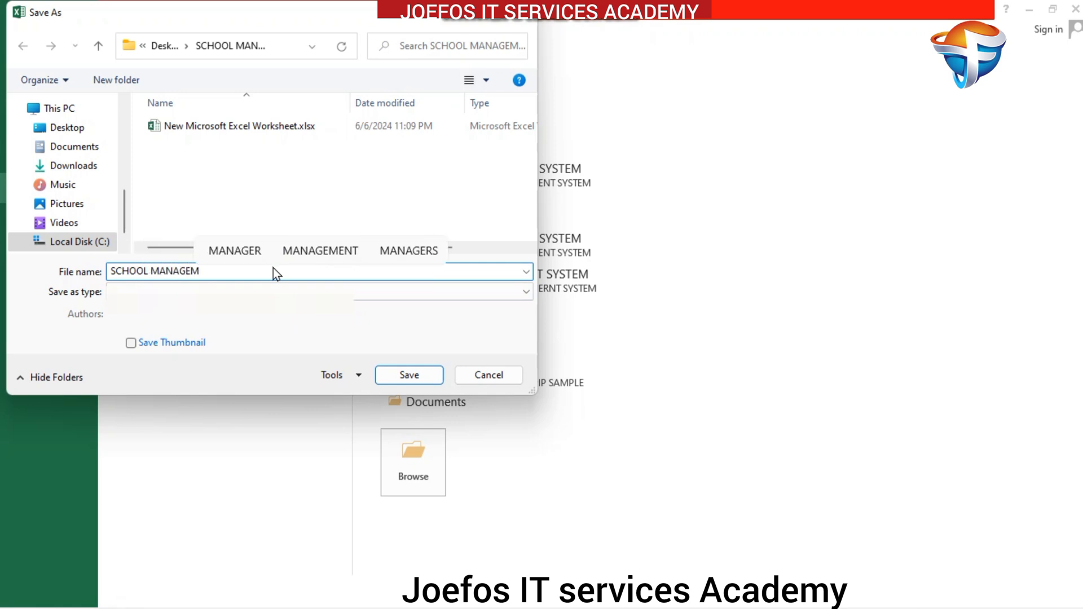
pyautogui.write('ENT S')
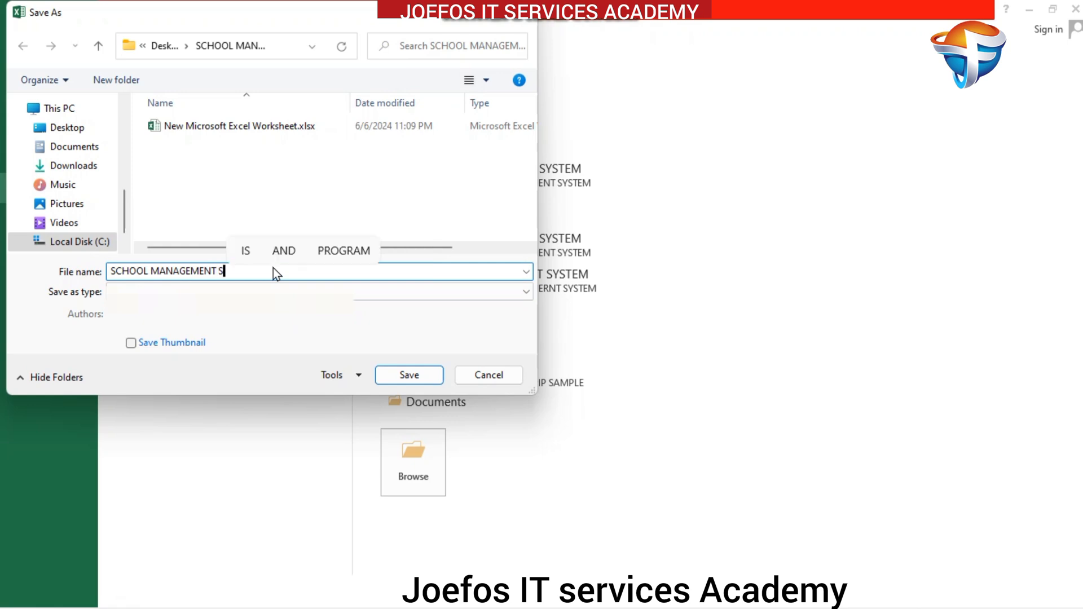
pyautogui.write('YST')
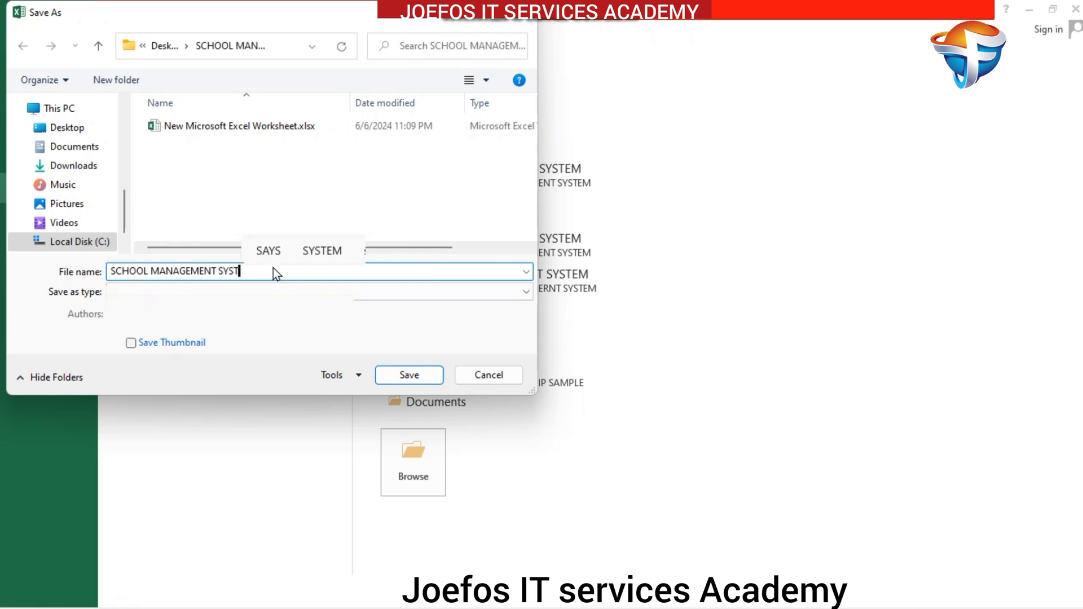
pyautogui.write('EM')
# - Set the file type to Excel Macro-Enabled Workbook (*.xlsm) and save the workbook
pyautogui.click(495, 292)
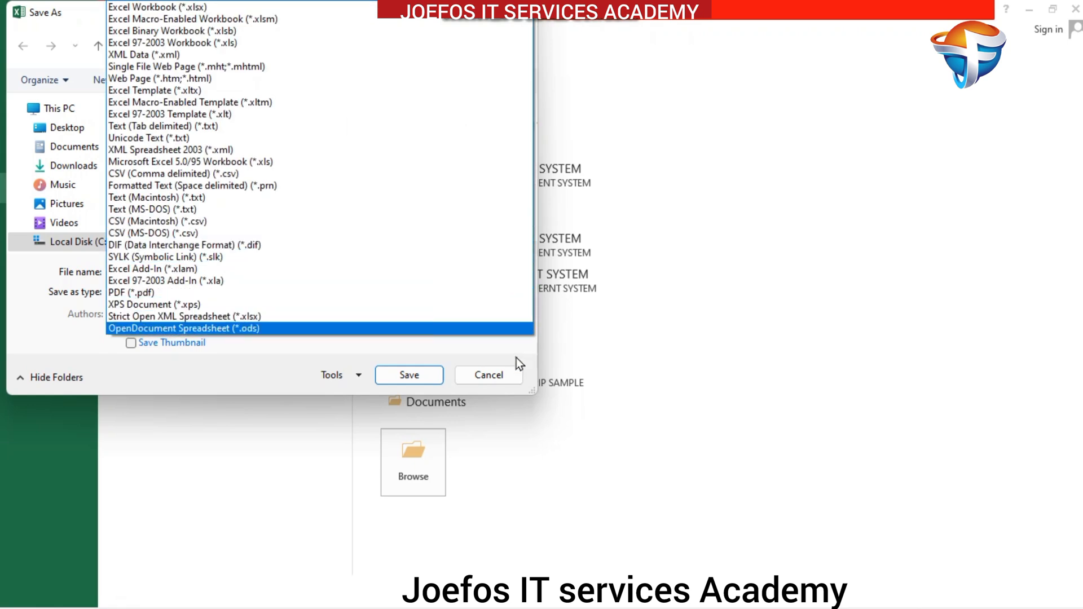
pyautogui.click(451, 22)
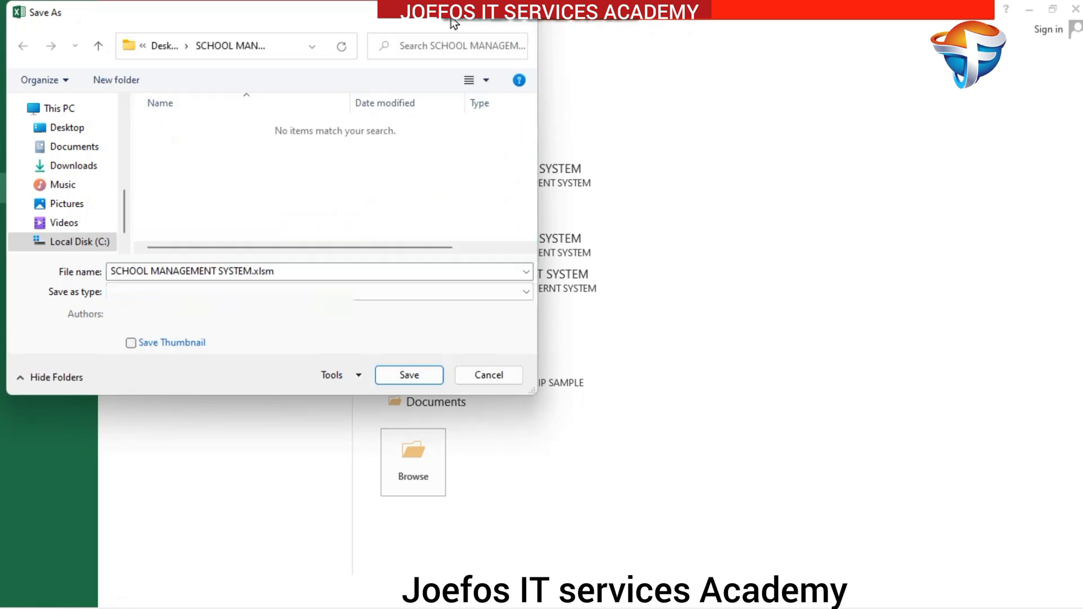
pyautogui.click(526, 292)
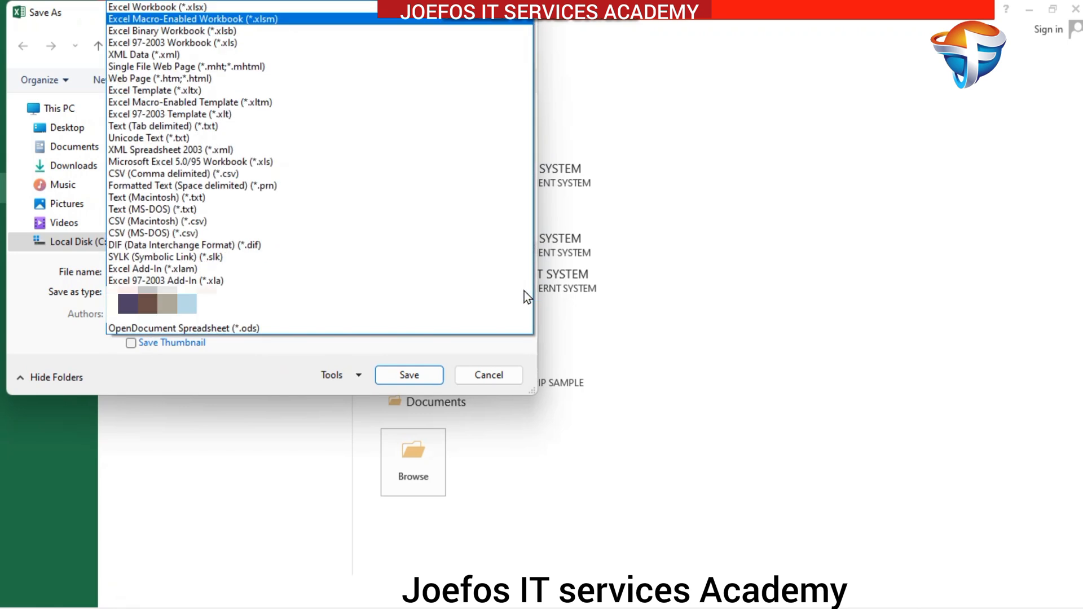
pyautogui.click(306, 19)
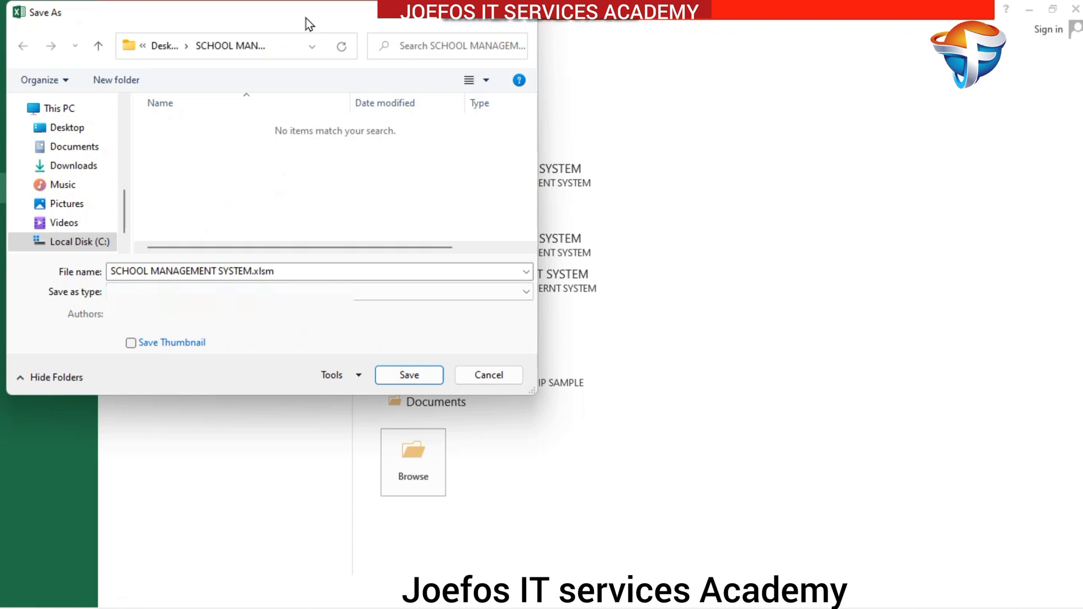
pyautogui.click(425, 374)
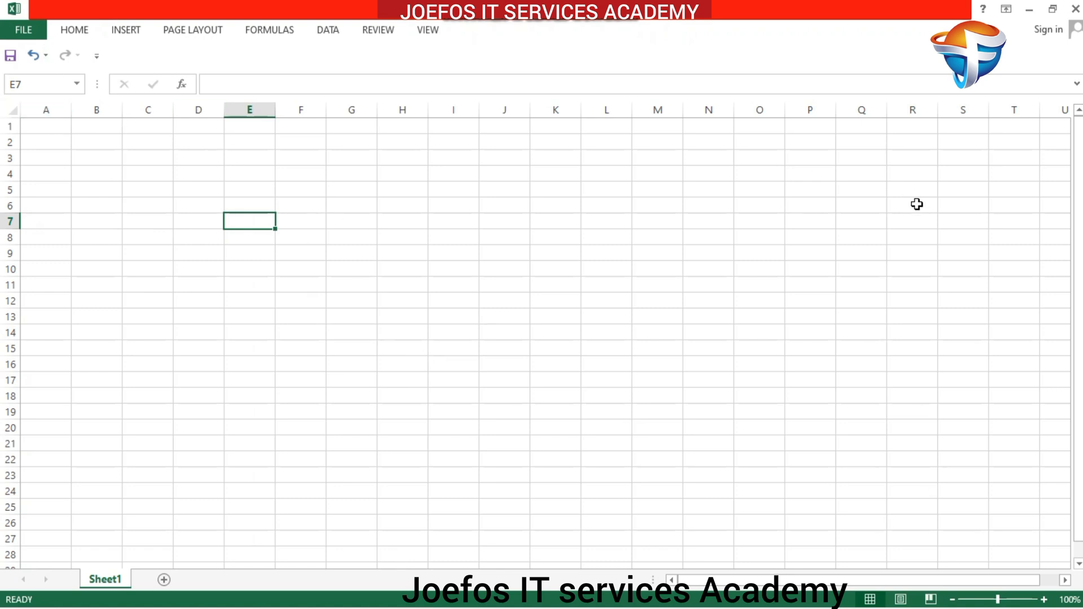
# - Close the workbook and delete New Microsoft Excel Worksheet.xlsx from the SCHOOL MANAGEMENT SYSTEM folder
pyautogui.click(1076, 7)
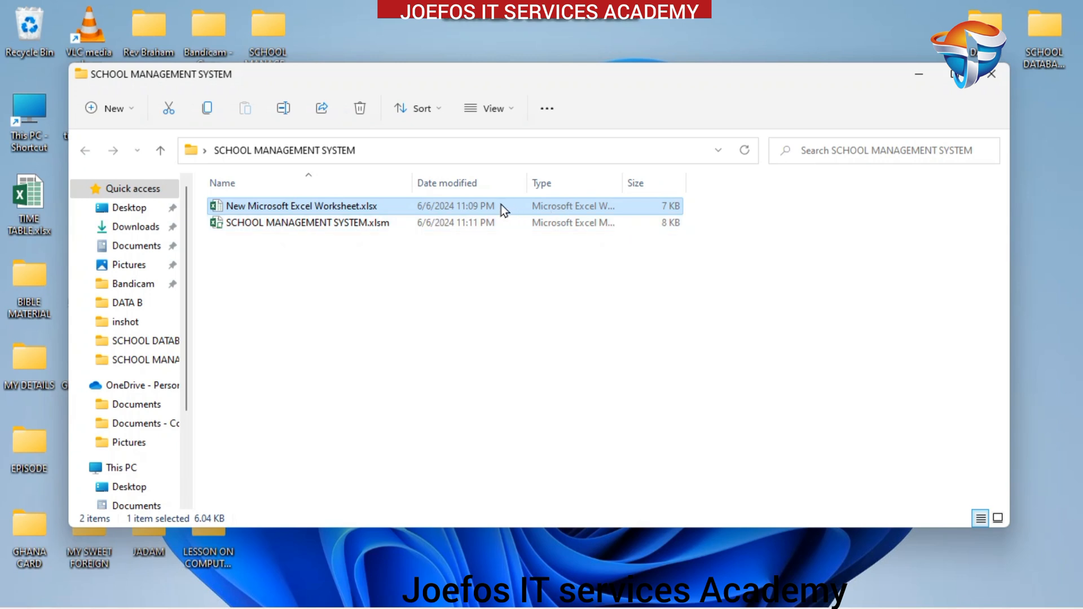
pyautogui.rightClick(459, 204)
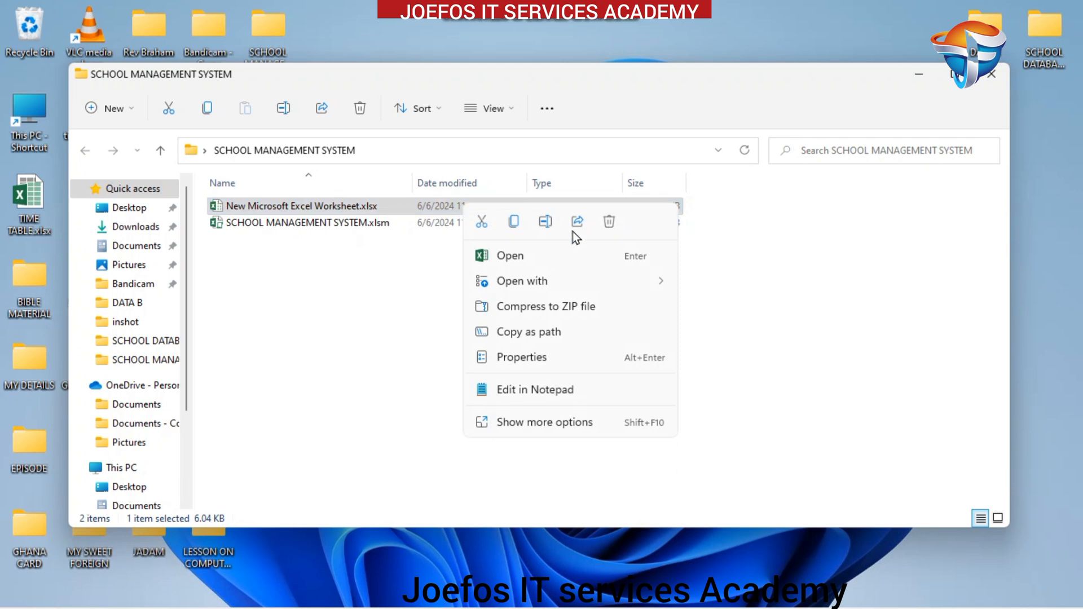
pyautogui.press('Delete')
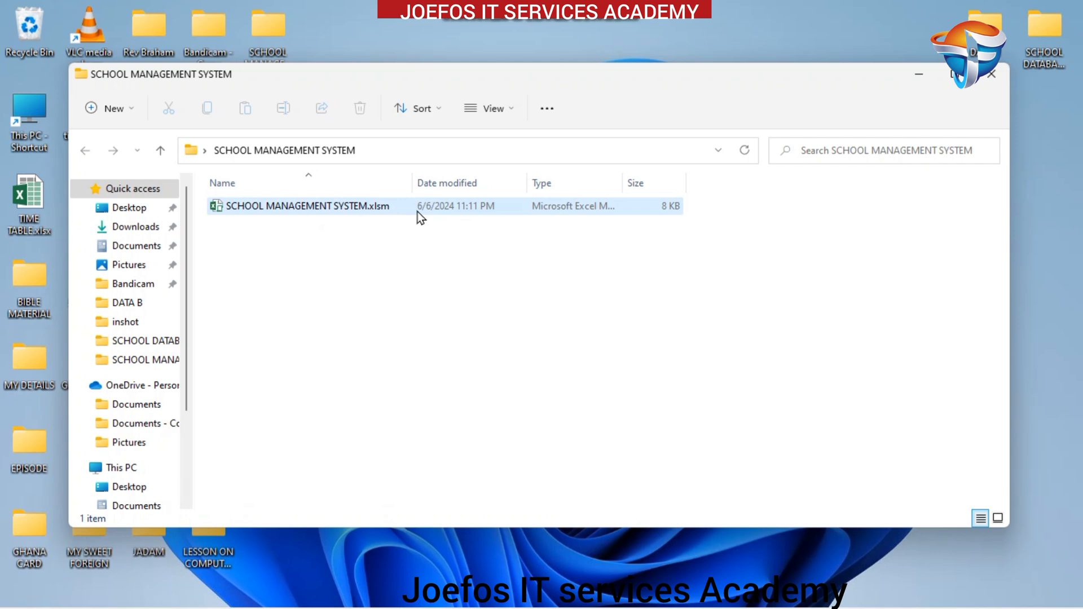
# - Open SCHOOL MANAGEMENT SYSTEM.xlsm, dismiss the Office activation wizard and select cell B1
pyautogui.click(389, 209)
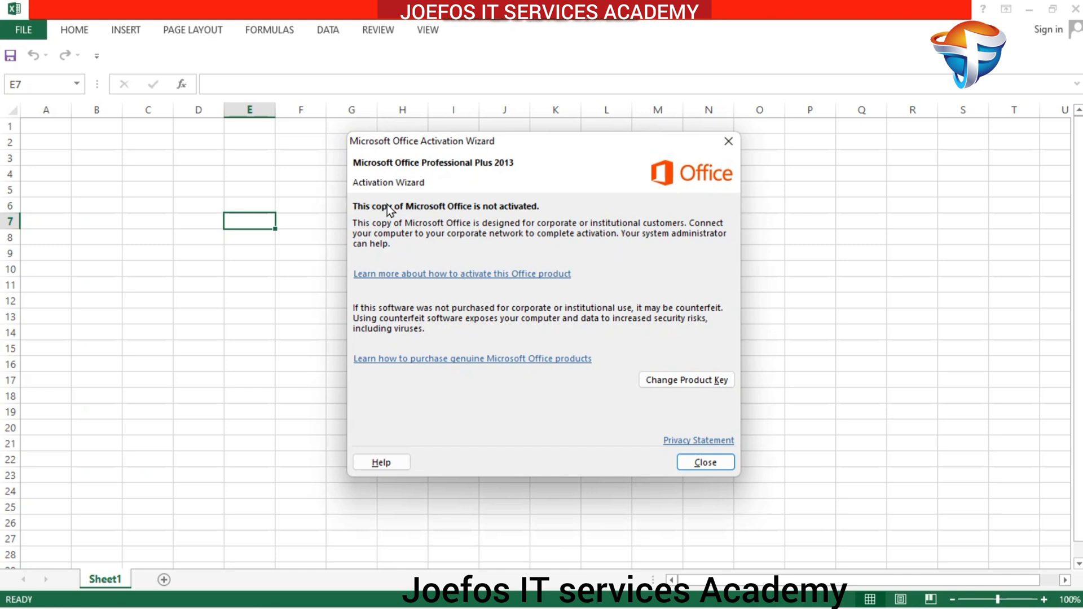
pyautogui.click(685, 466)
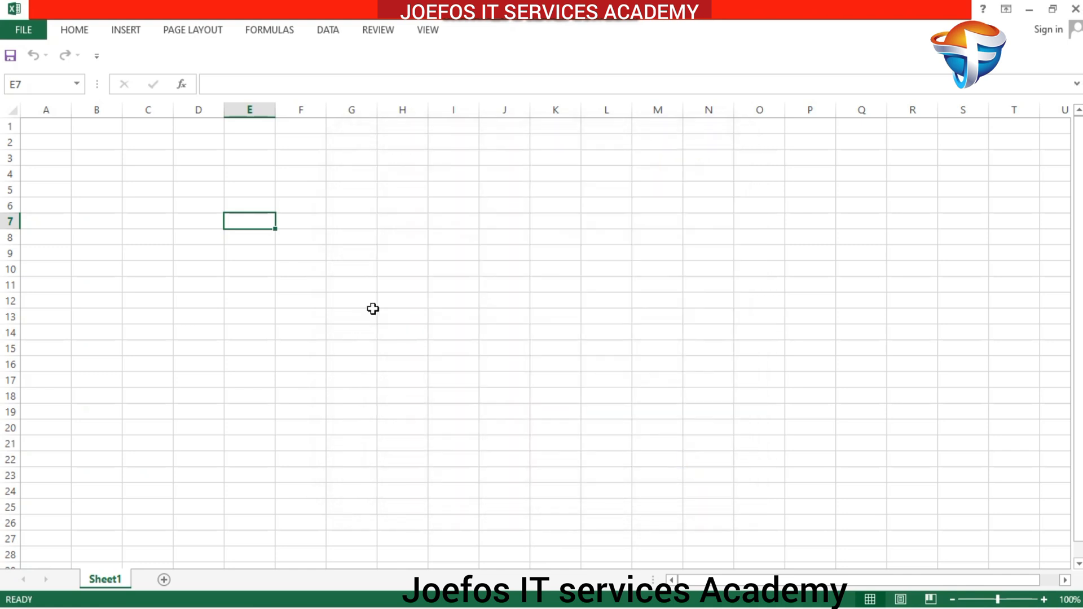
pyautogui.click(93, 127)
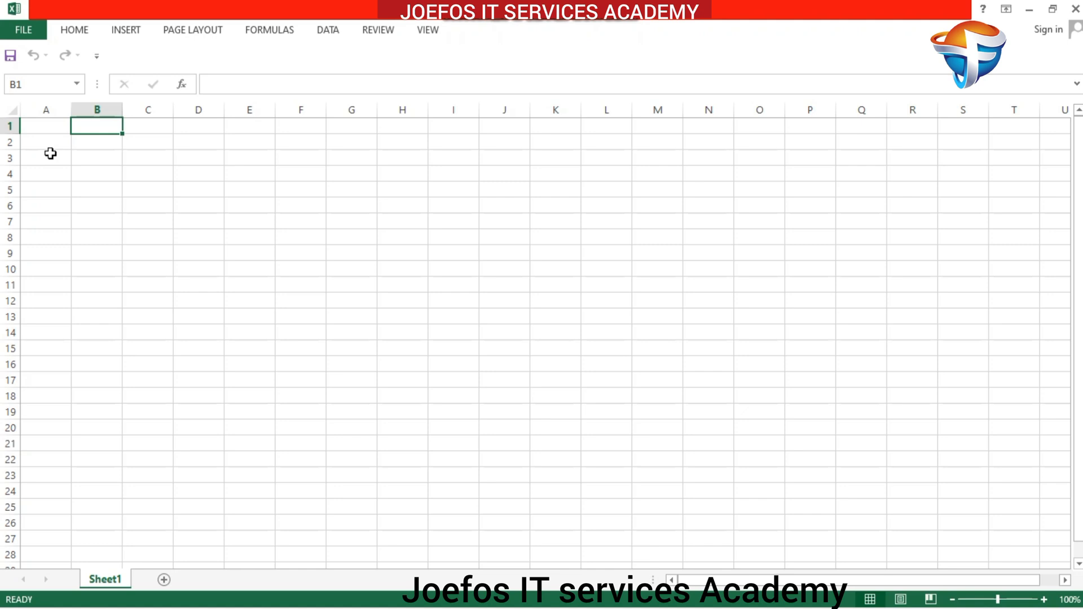
# - Hide column A and row 1 of Sheet1
pyautogui.click(44, 110)
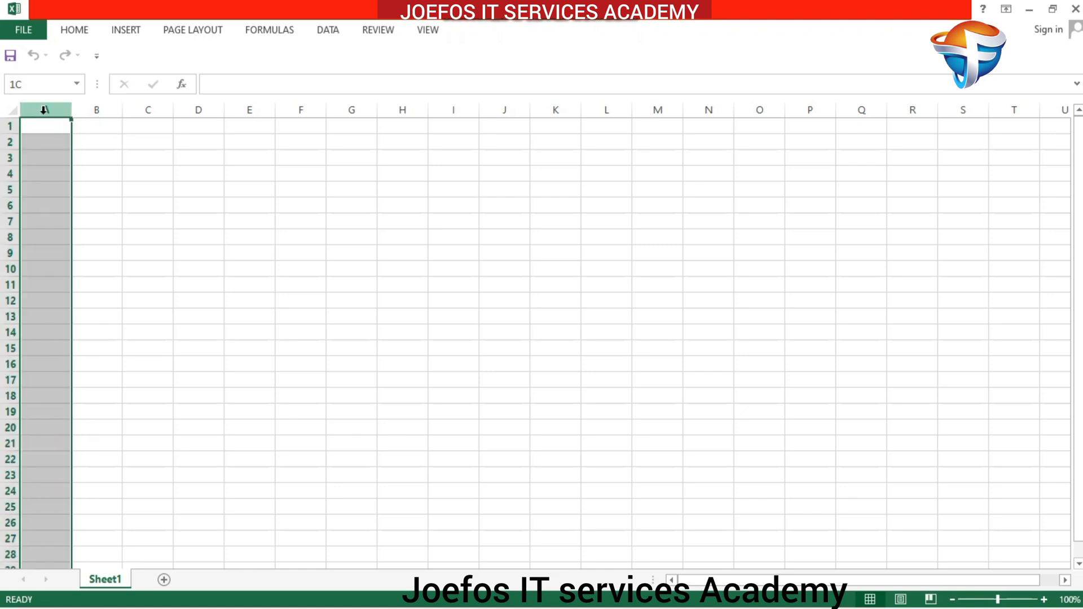
pyautogui.rightClick(45, 110)
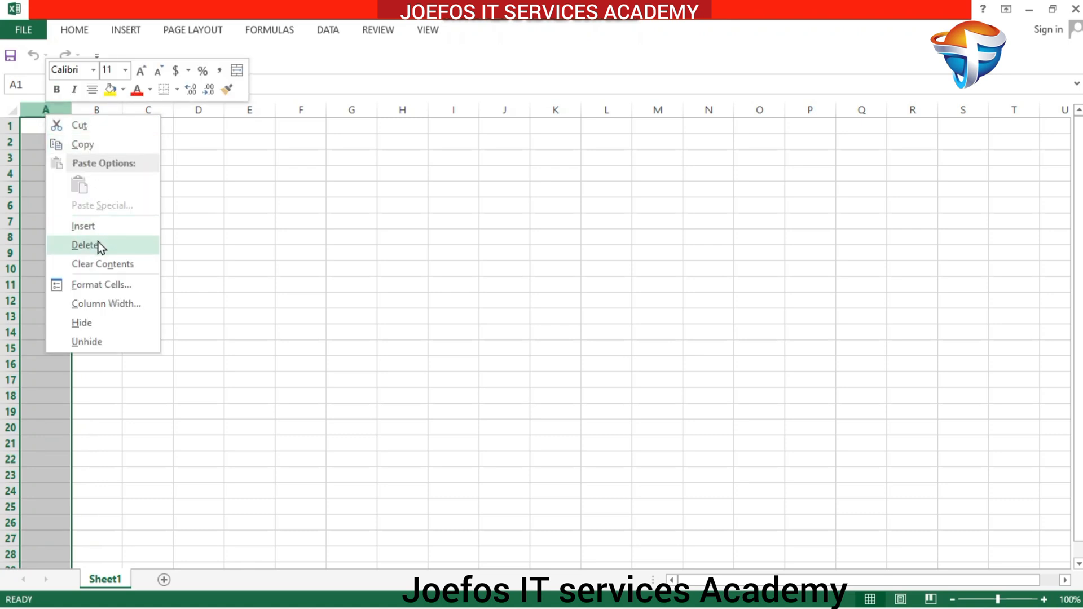
pyautogui.click(102, 330)
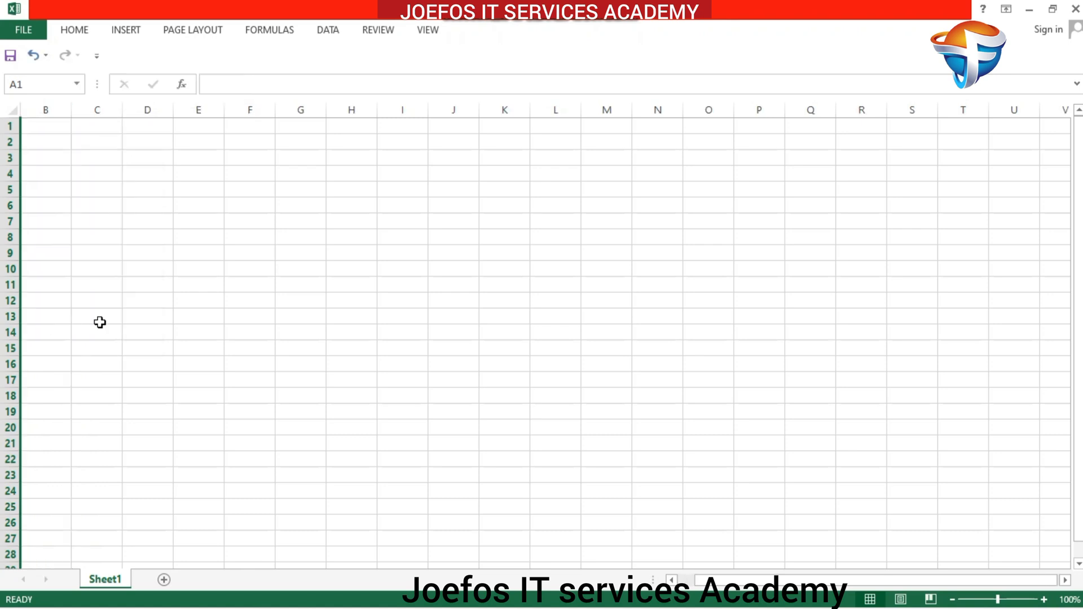
pyautogui.click(11, 126)
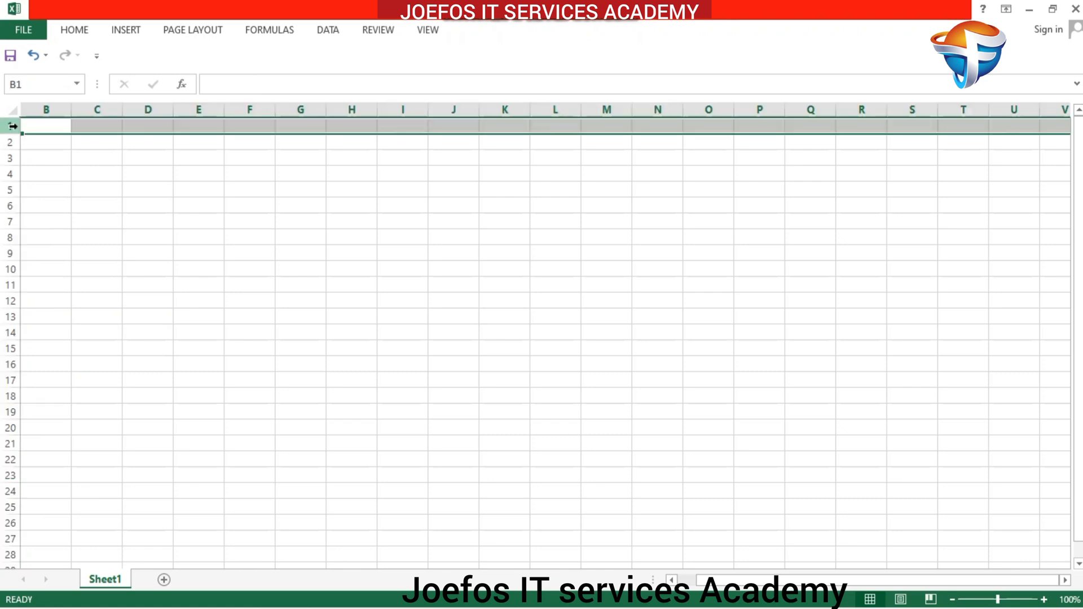
pyautogui.rightClick(12, 126)
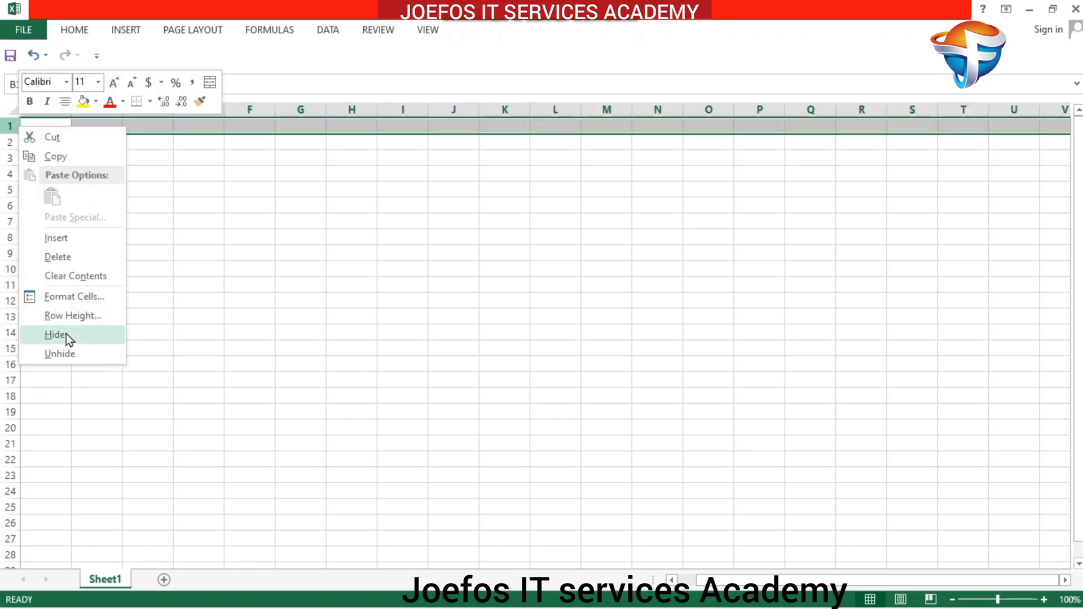
pyautogui.click(66, 334)
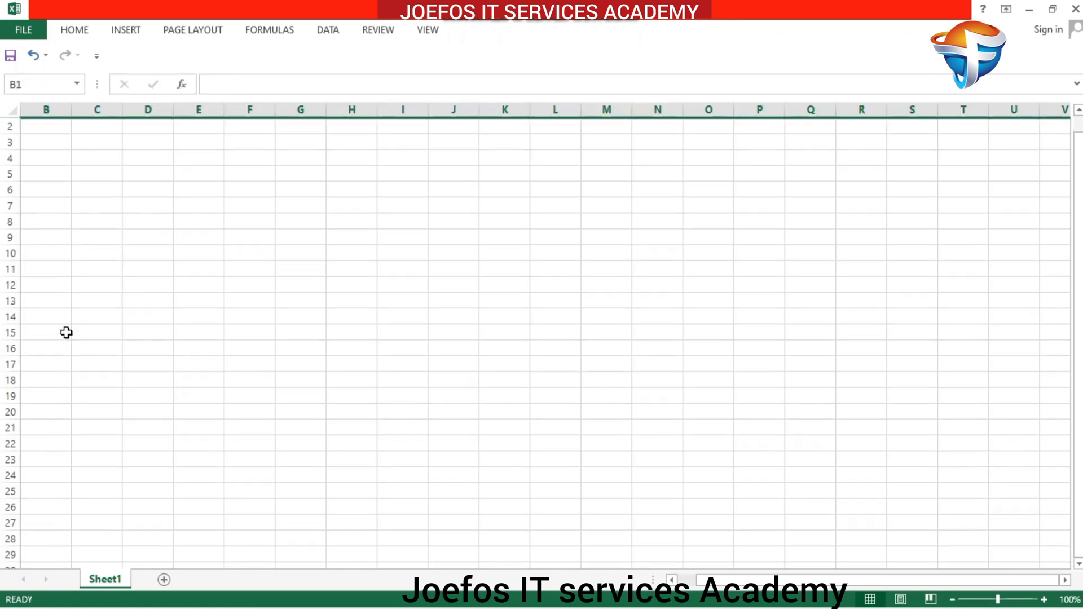
# - Set the font of the range C3:P11 to Times New Roman
pyautogui.click(80, 130)
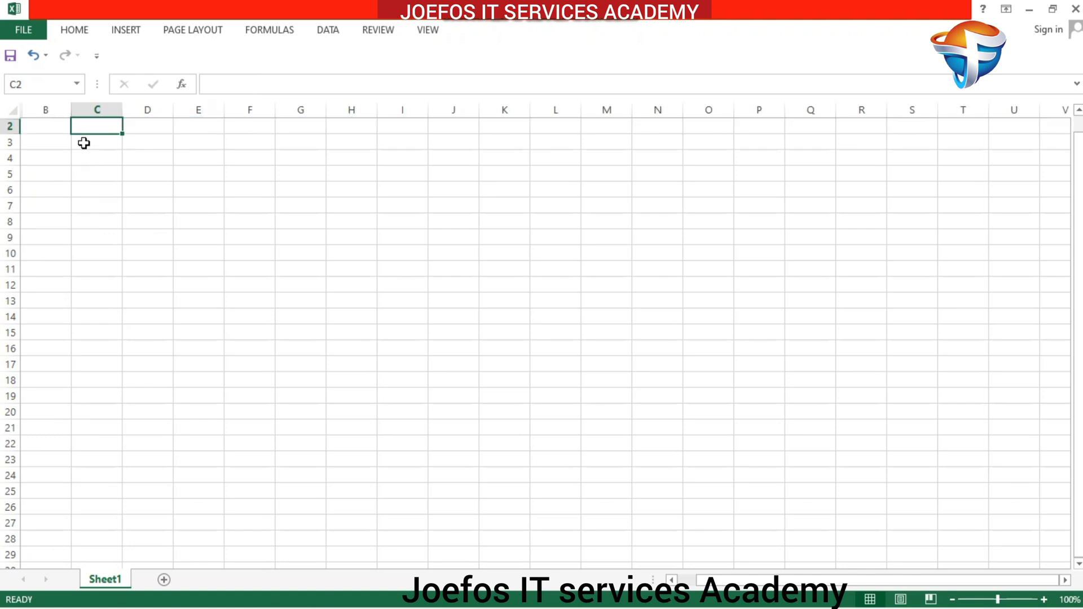
pyautogui.click(84, 143)
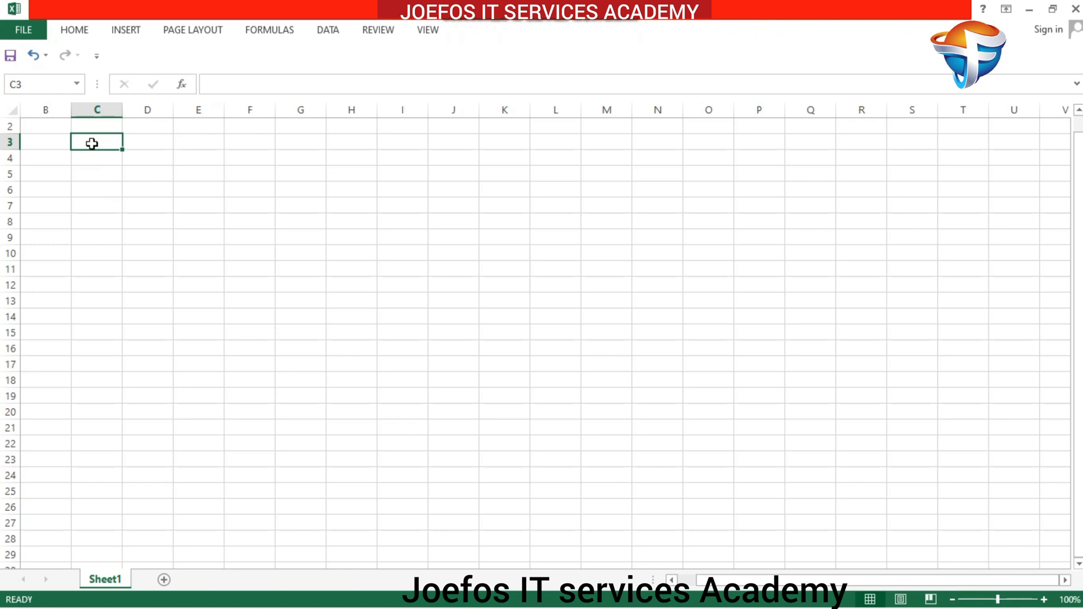
pyautogui.moveTo(92, 143); pyautogui.dragTo(776, 269)
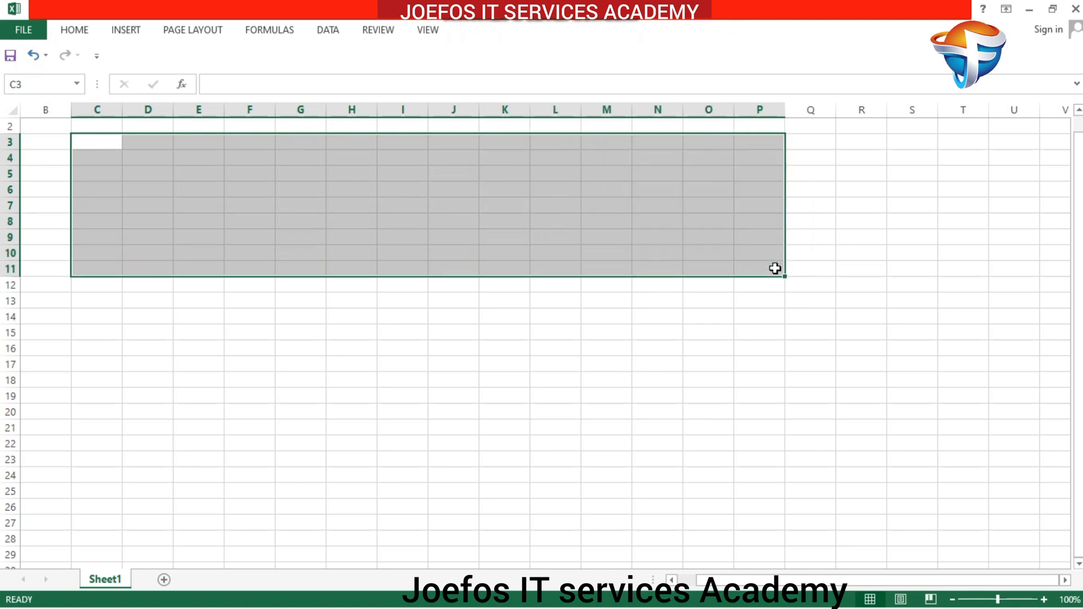
pyautogui.click(76, 30)
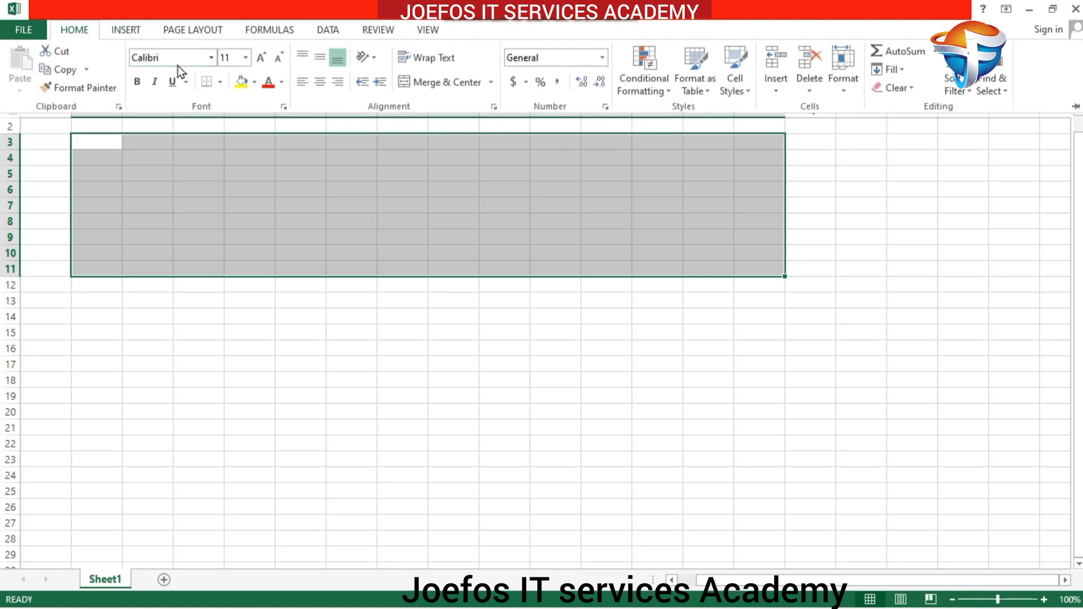
pyautogui.click(177, 53)
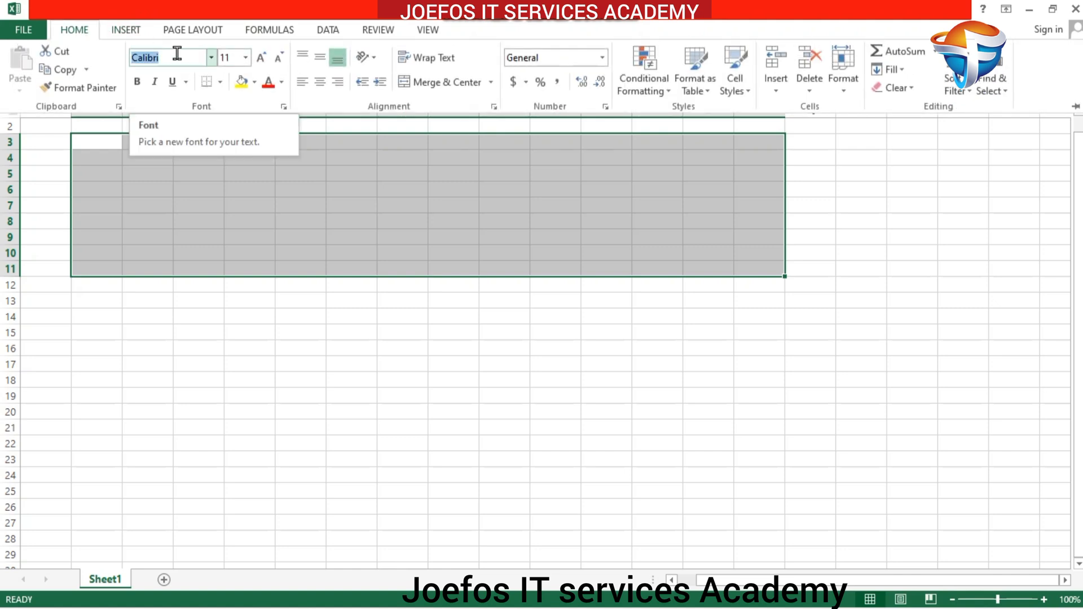
pyautogui.write('Times New Roma')
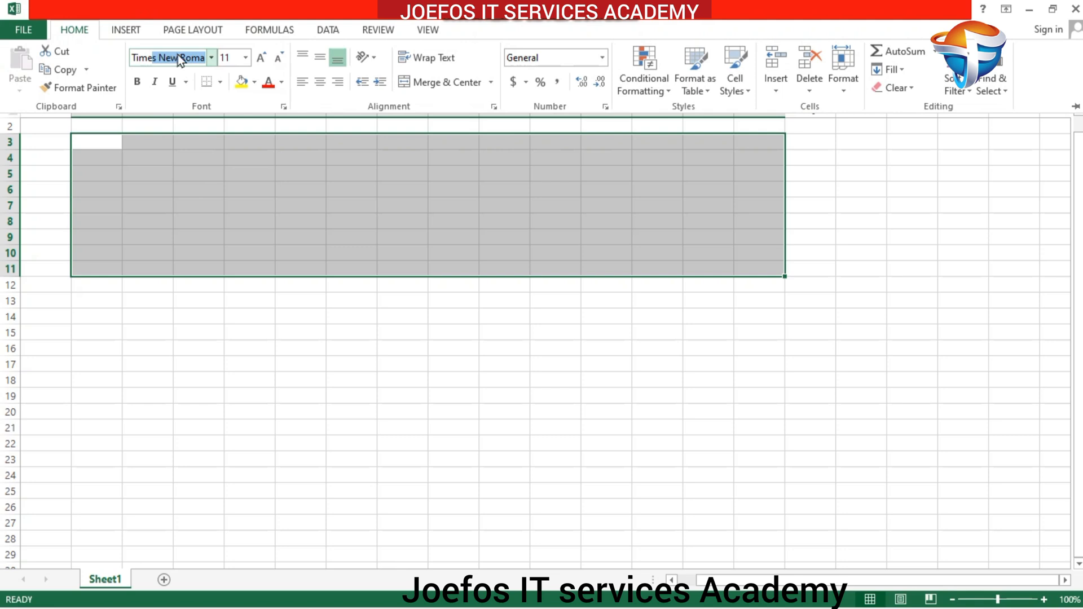
pyautogui.press('Return')
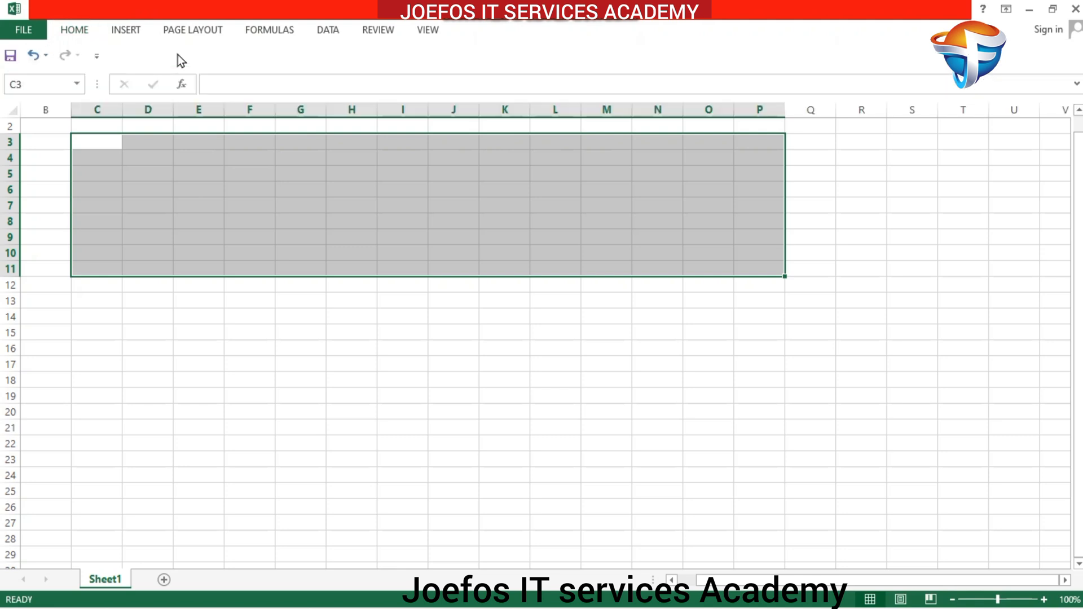
# - Make the range C3:P11 bold and fill it with the standard light blue colour
pyautogui.click(75, 31)
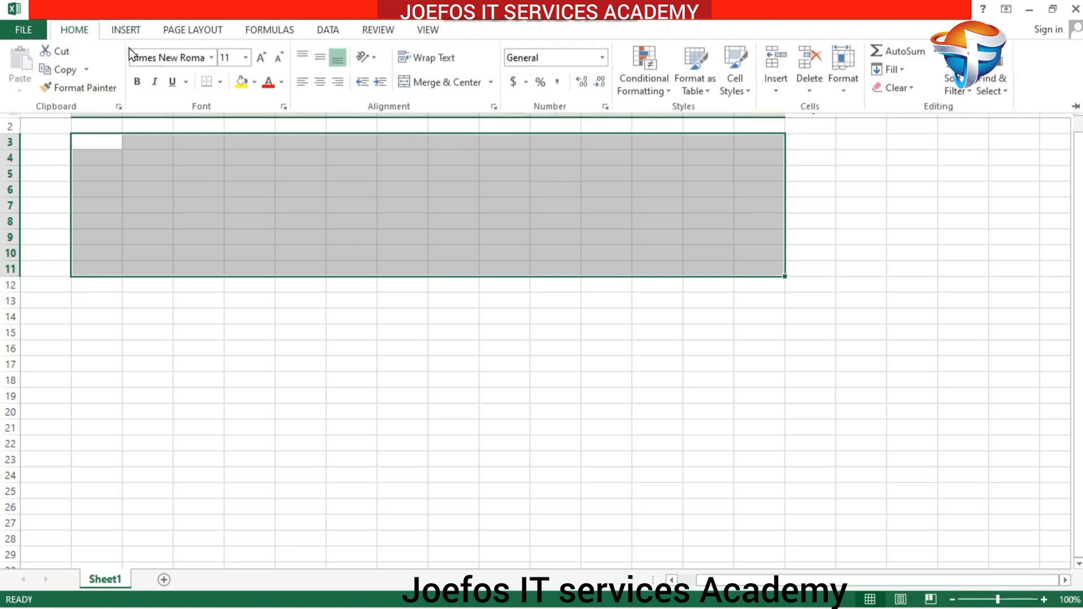
pyautogui.click(139, 79)
pyautogui.click(242, 83)
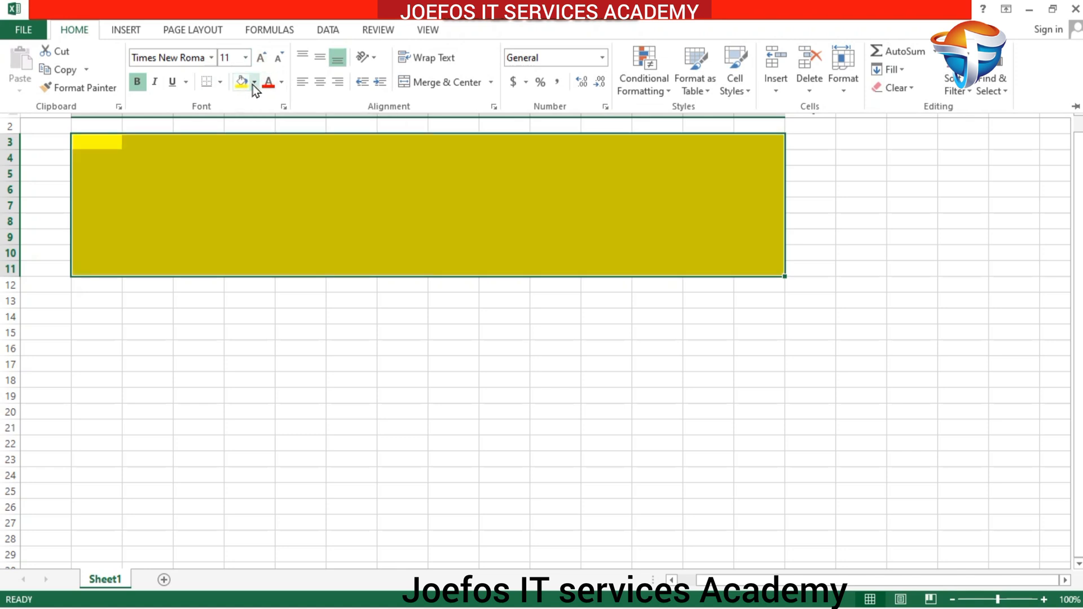
pyautogui.click(254, 82)
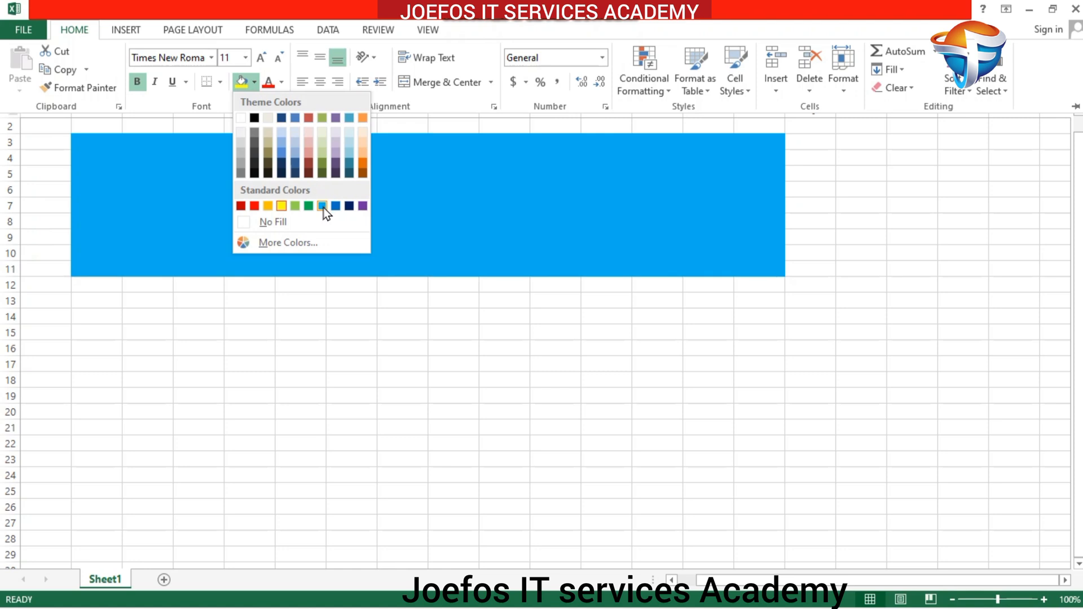
pyautogui.click(322, 206)
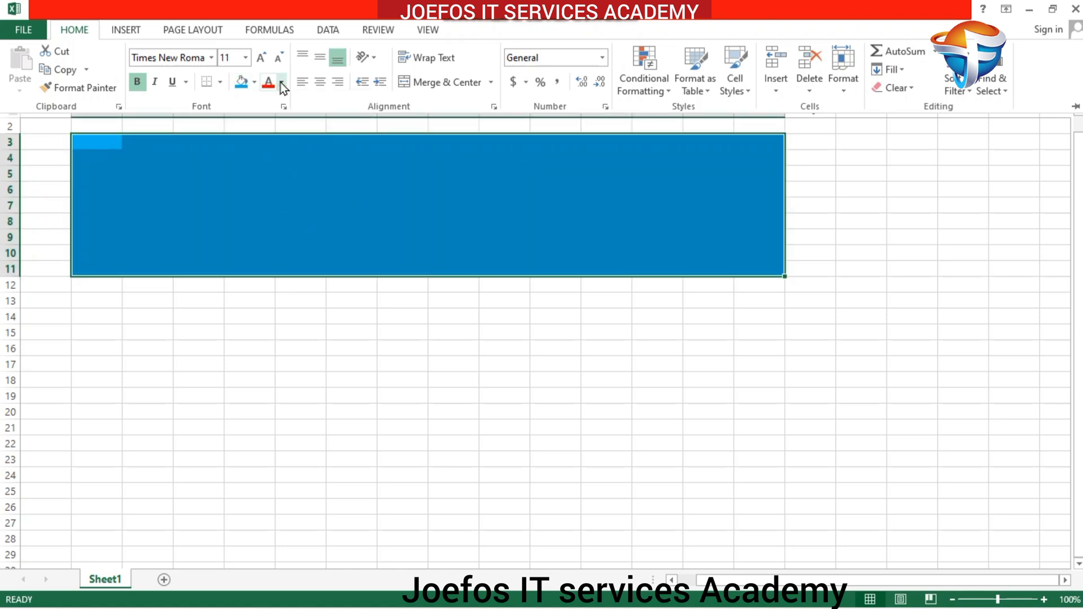
pyautogui.click(285, 174)
pyautogui.click(286, 173)
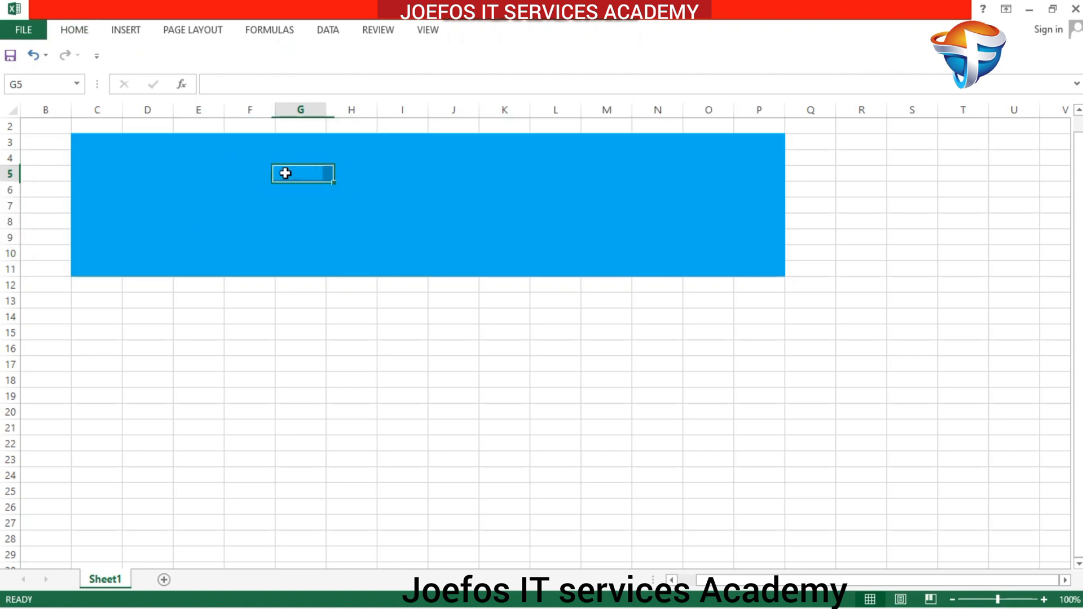
# - Enter the text JOEFOS IT SERVICE in cell C3 of the blue banner
pyautogui.click(231, 174)
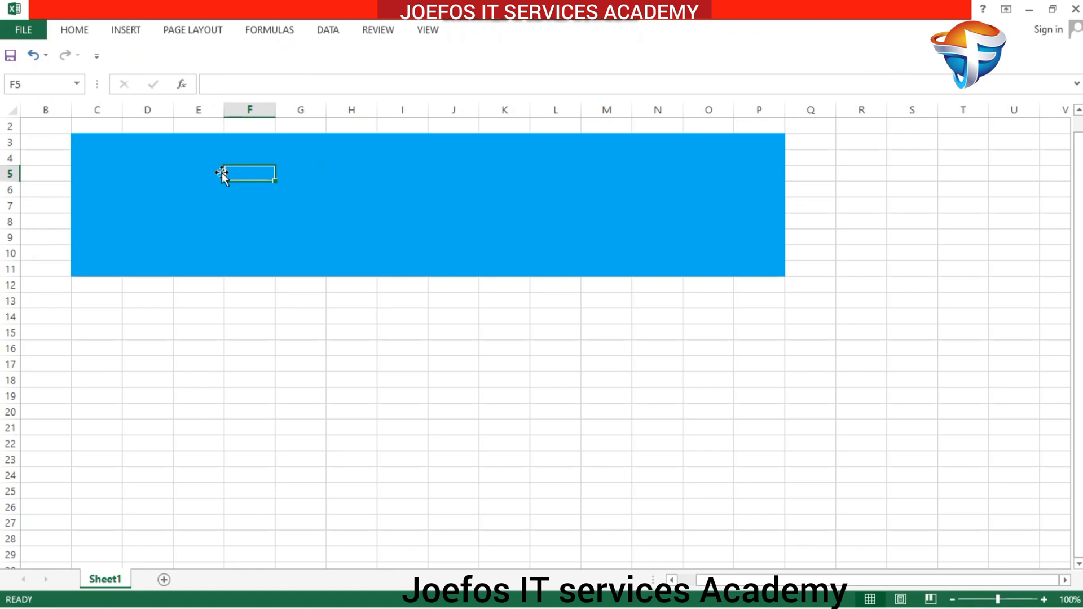
pyautogui.click(94, 146)
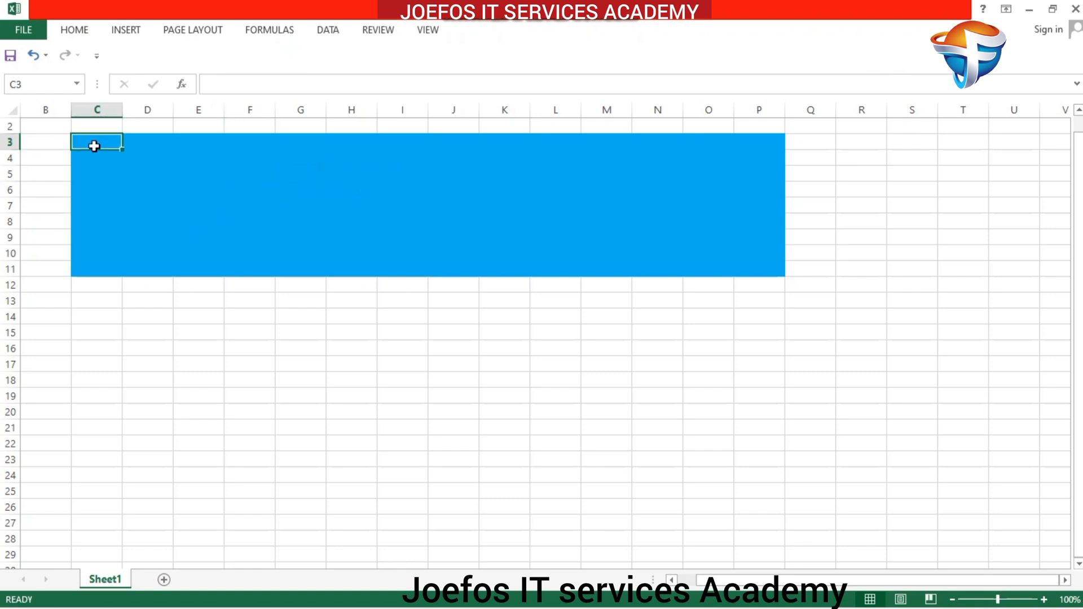
pyautogui.write('J')
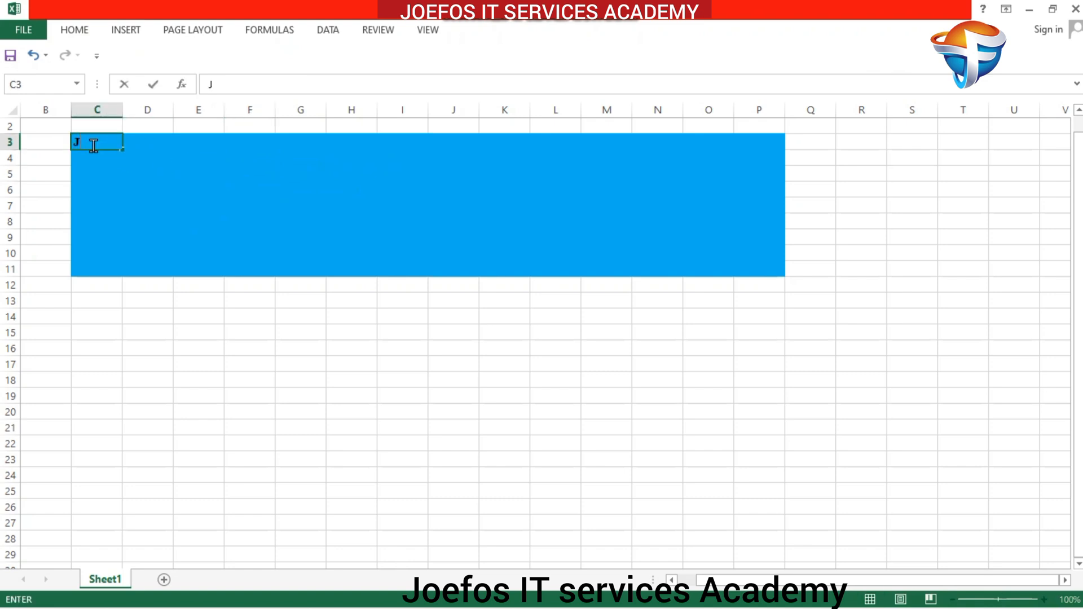
pyautogui.write('OEFOS IT SERVICE')
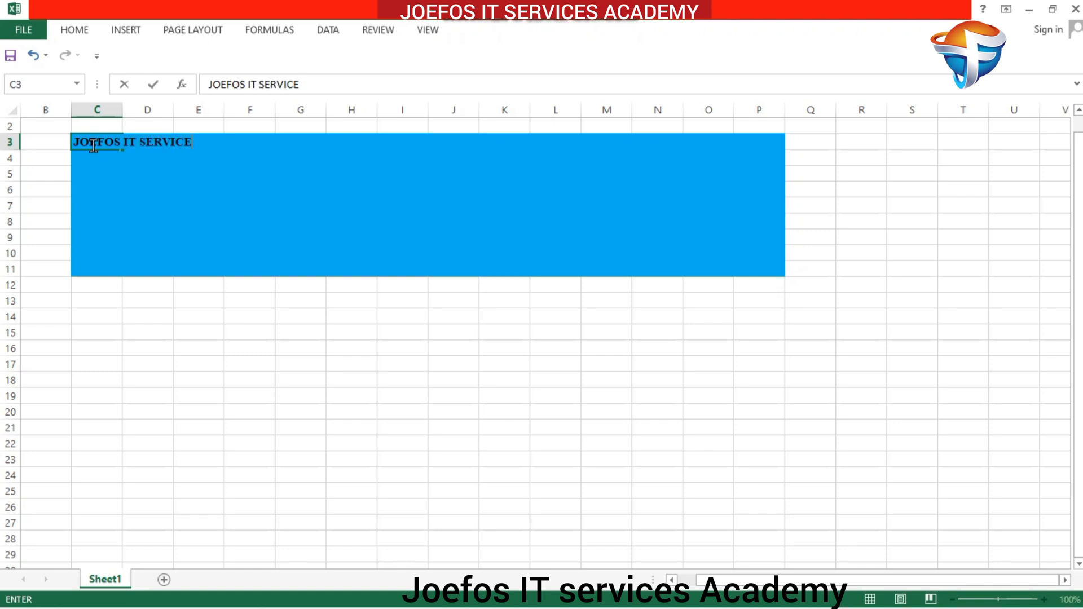
pyautogui.hotkey('ctrl', 'Return')
# - Enter the heading JEOFOS EDUCATIONAL CPOMPLEX in cell G7 of the blue banner
pyautogui.click(285, 202)
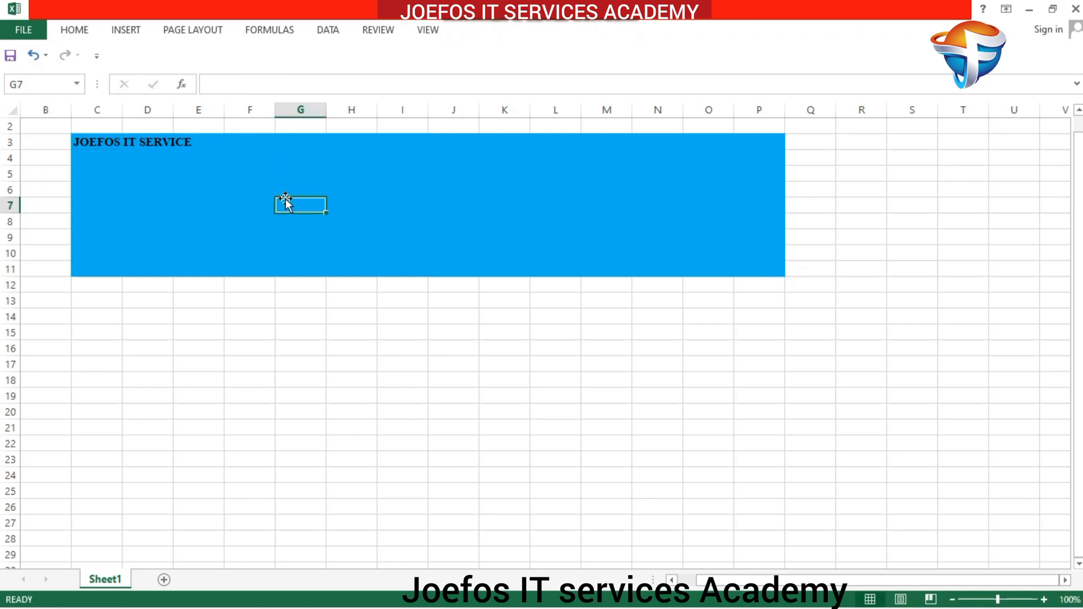
pyautogui.write('JEOF')
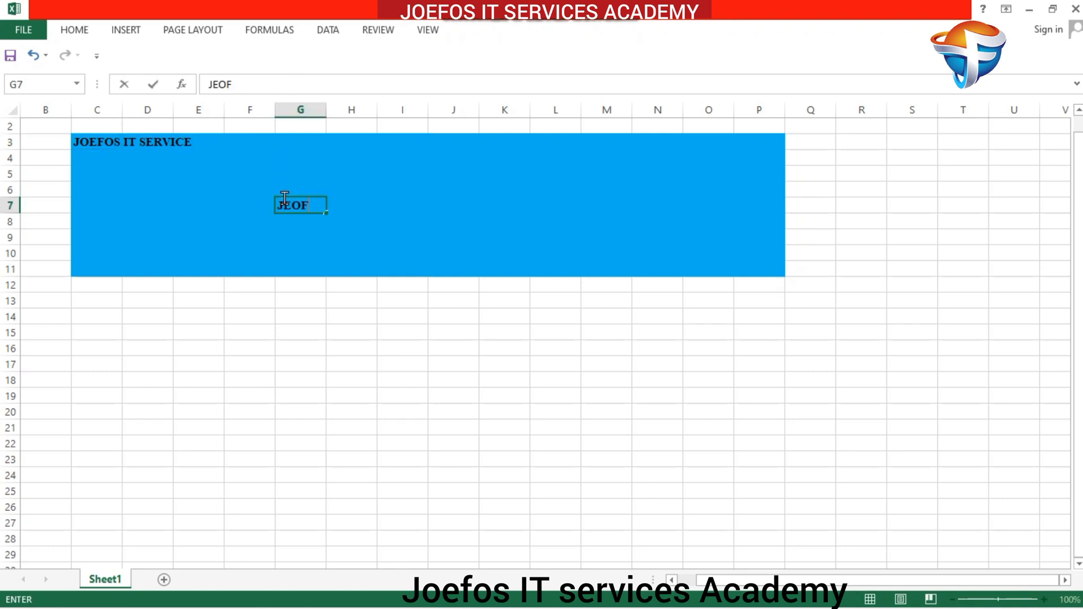
pyautogui.write('OS EDUCAT')
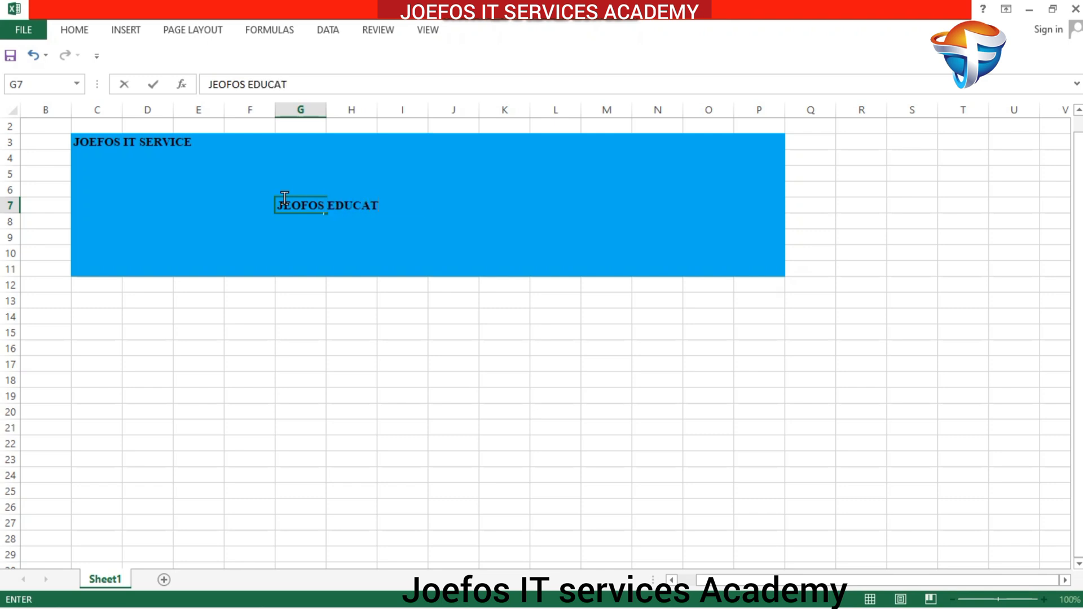
pyautogui.write('IONAL CPOM')
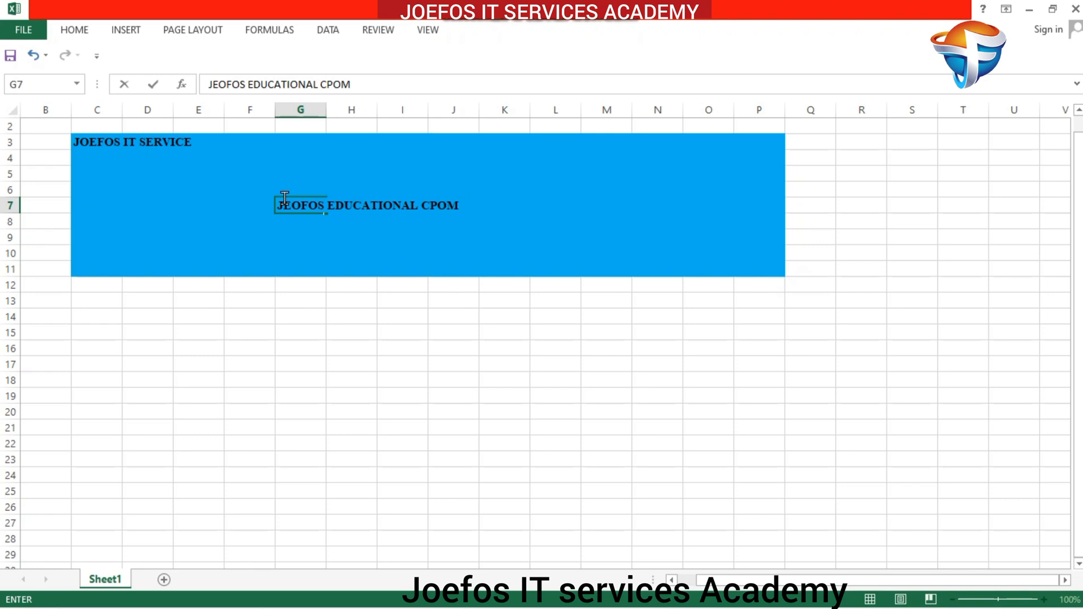
pyautogui.write('PLEX')
pyautogui.click(416, 243)
# - Merge and center the heading across F7:M7 and align it to the middle vertically
pyautogui.click(252, 209)
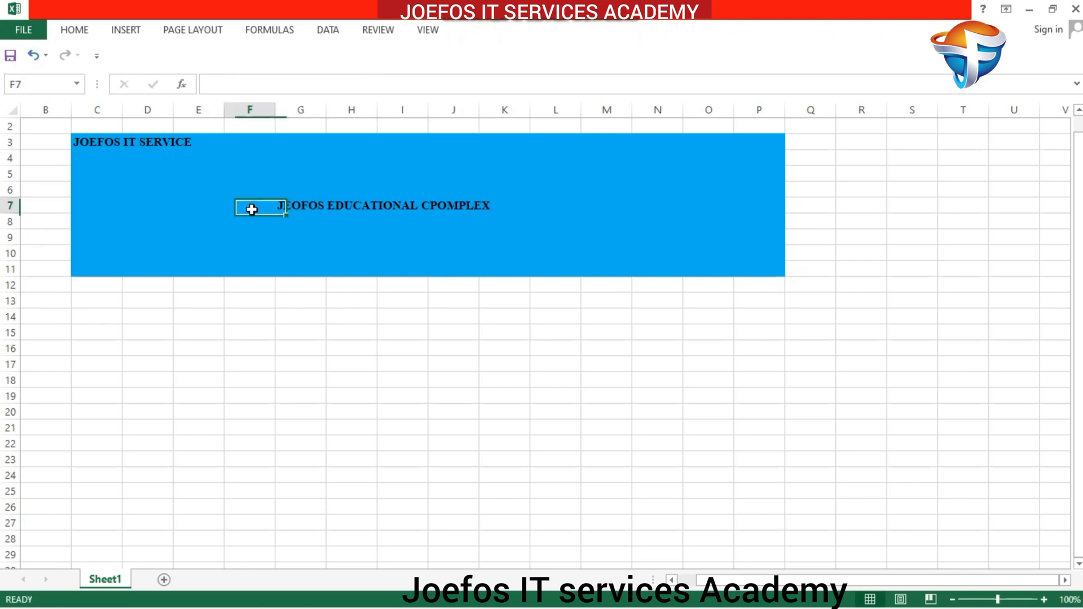
pyautogui.moveTo(264, 210); pyautogui.dragTo(624, 209)
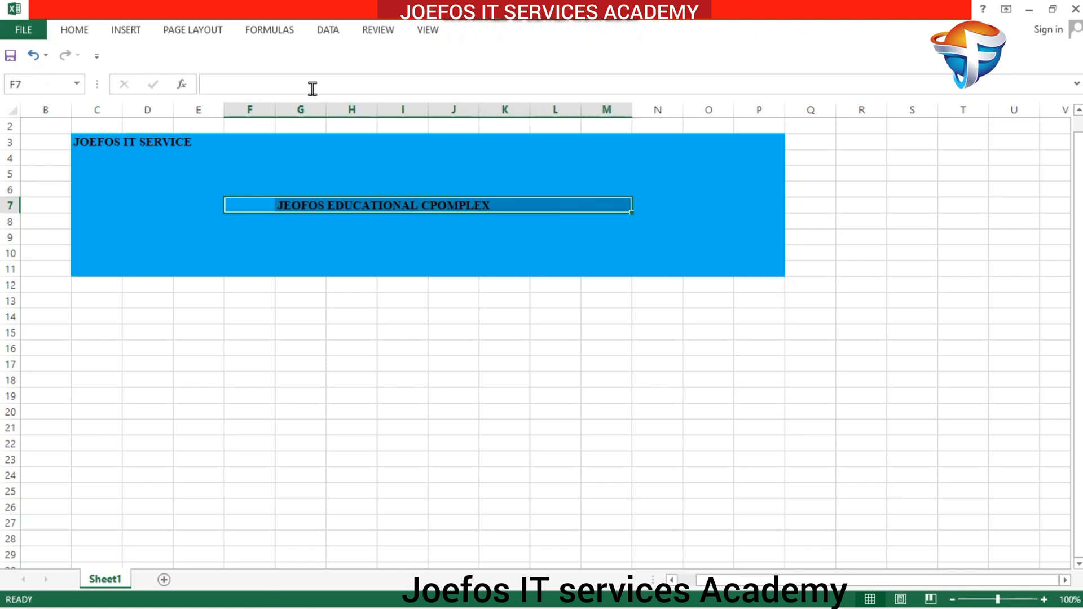
pyautogui.click(78, 33)
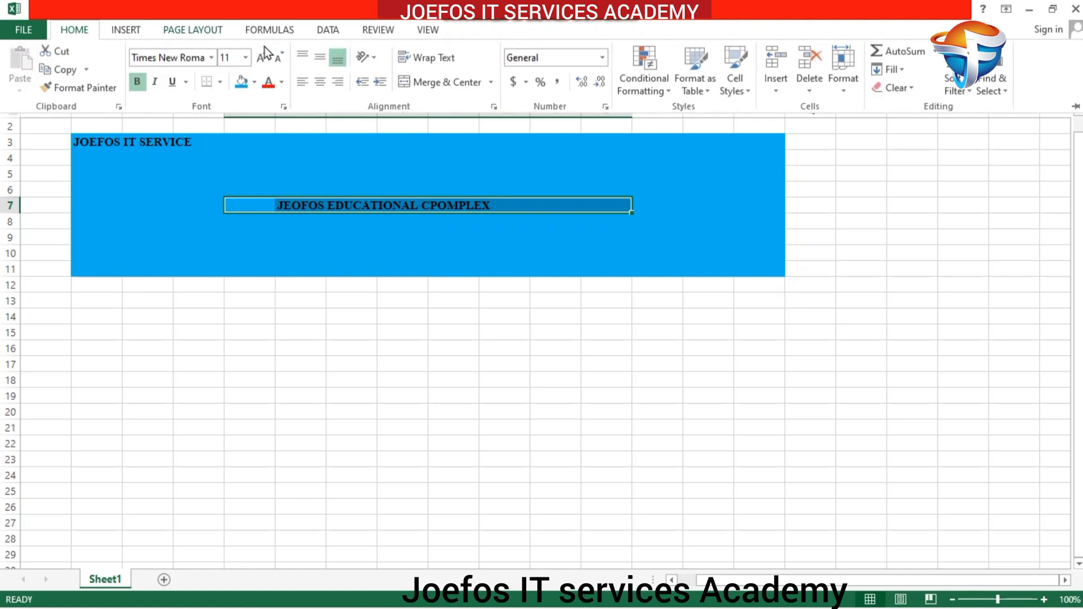
pyautogui.click(466, 84)
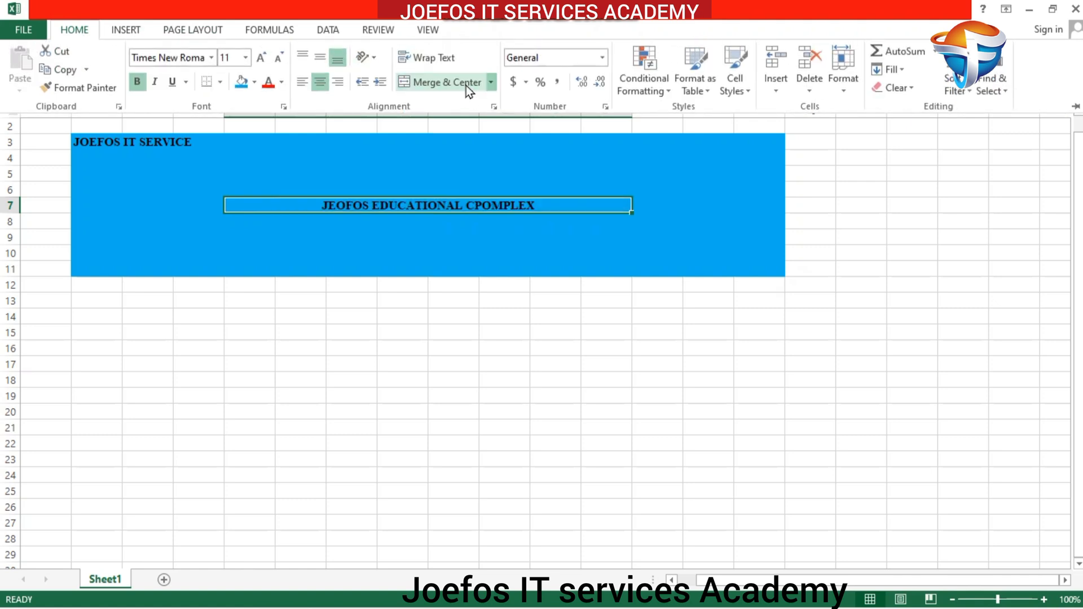
pyautogui.click(319, 56)
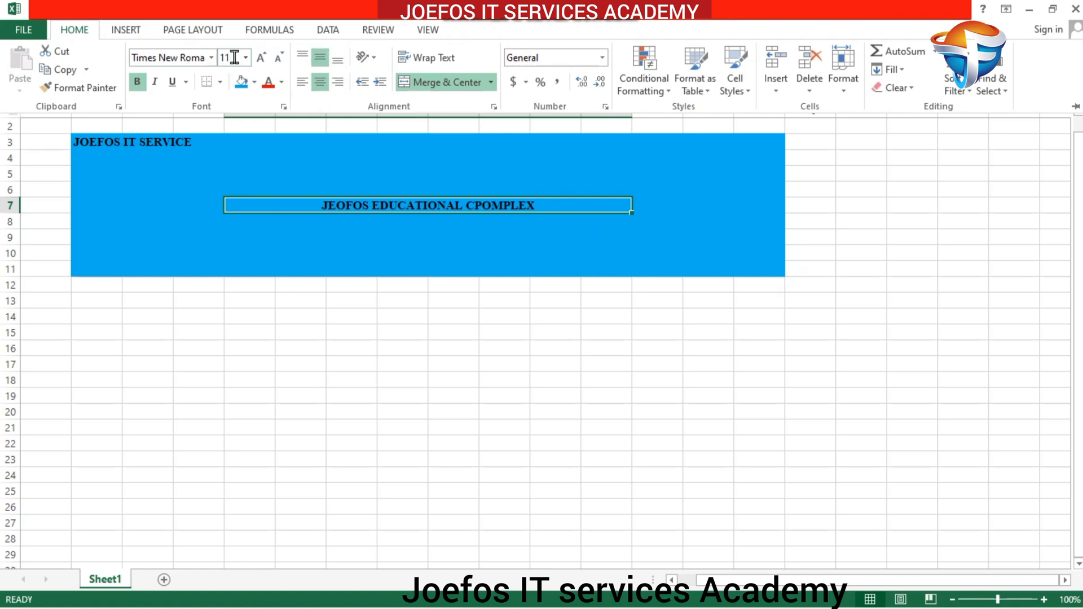
# - Increase the font size of the merged heading in row 7 to 26
pyautogui.click(257, 59)
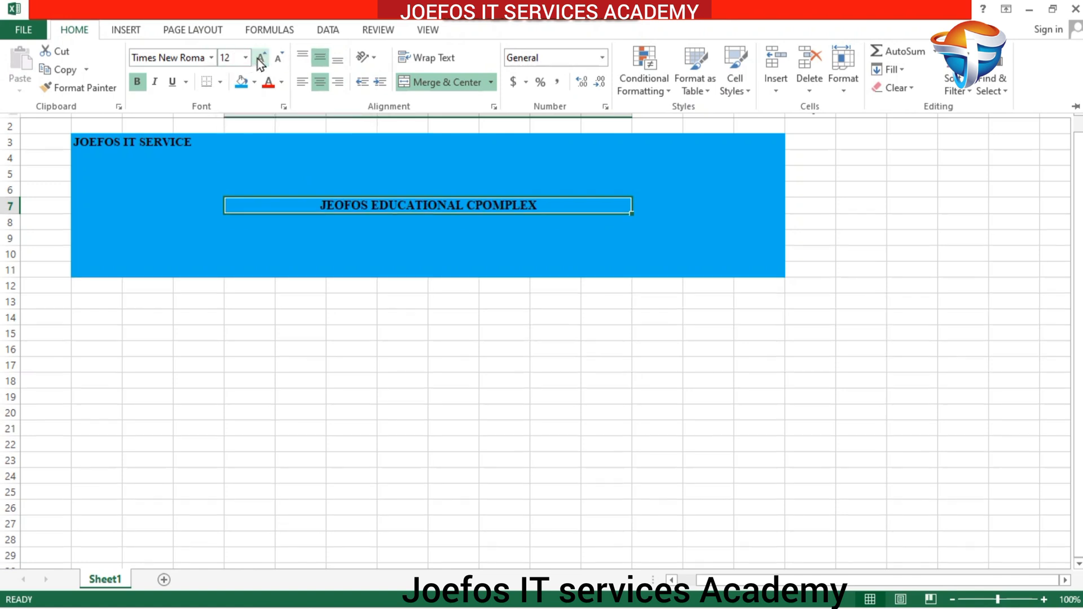
pyautogui.click(257, 58)
pyautogui.click(257, 59)
pyautogui.click(257, 58)
pyautogui.click(258, 58)
pyautogui.click(257, 59)
pyautogui.click(257, 59)
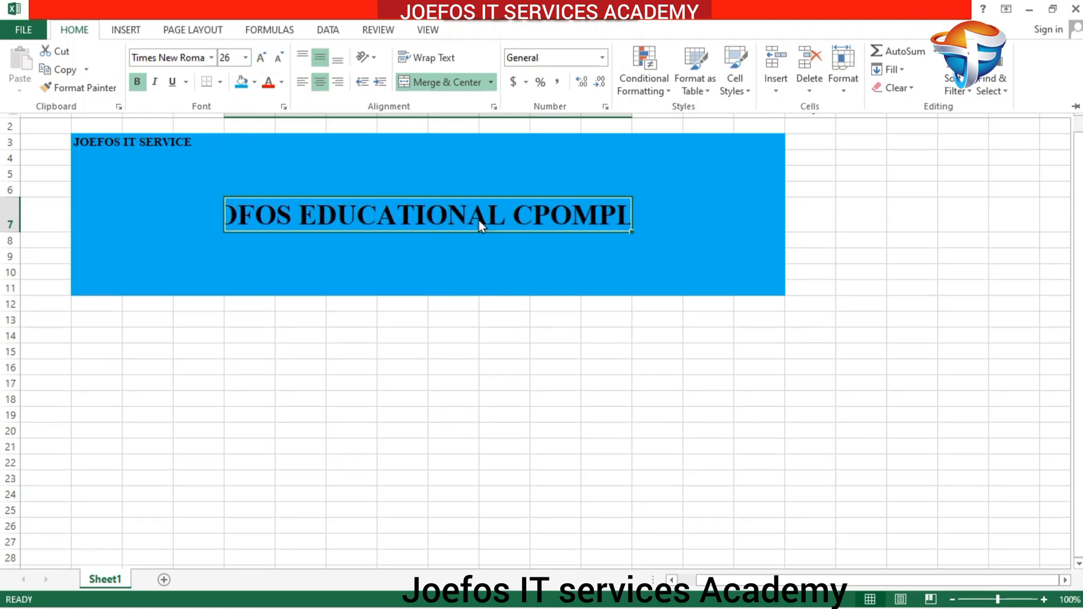
pyautogui.hotkey('ctrl', 'F1')
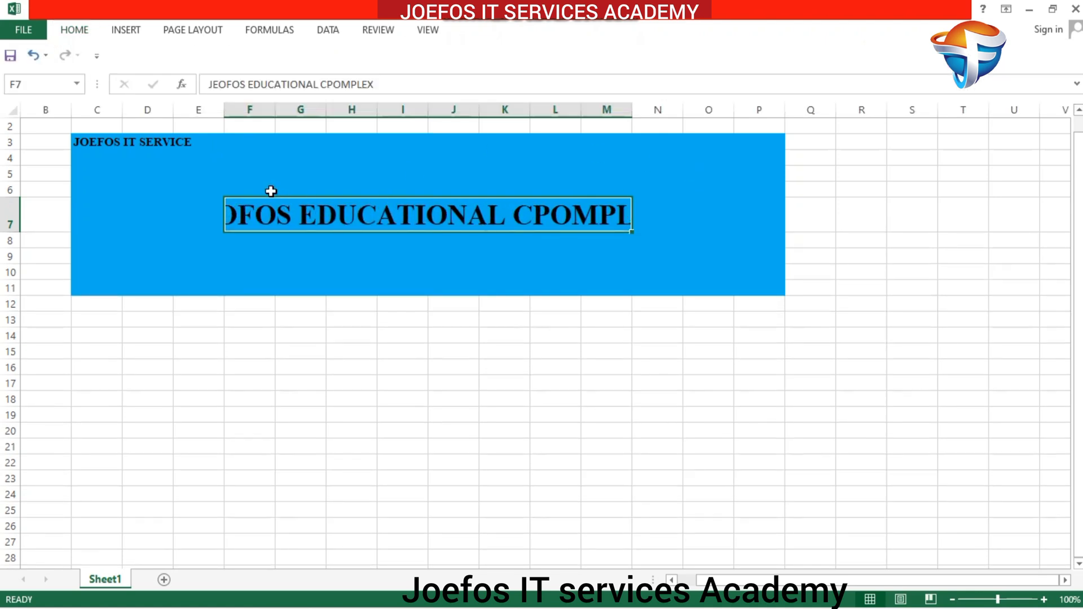
pyautogui.click(73, 30)
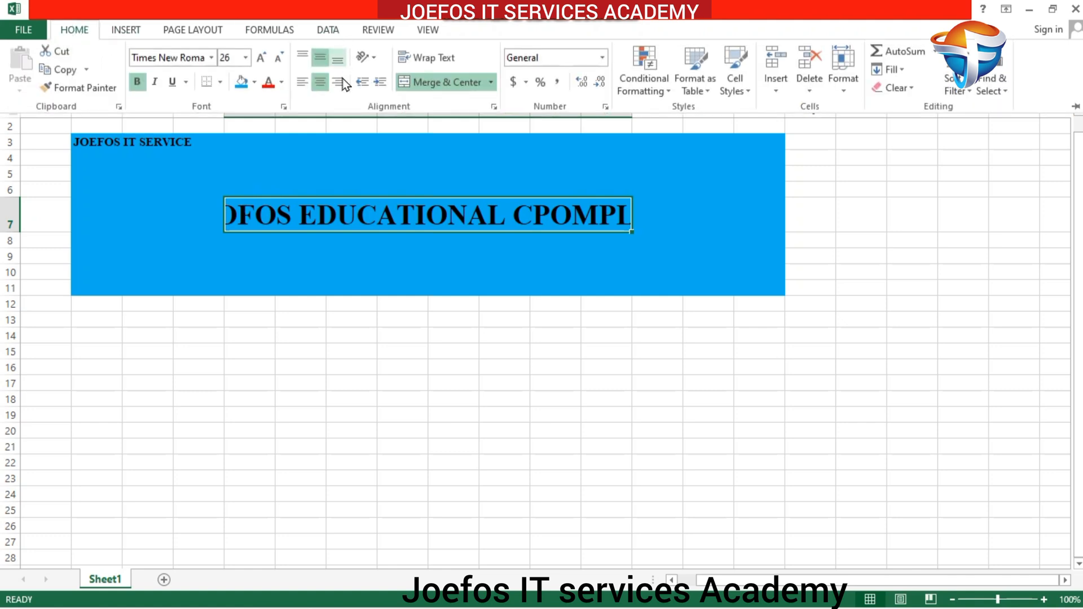
# - Reduce the merged heading's font size in row 7 to 22
pyautogui.click(280, 62)
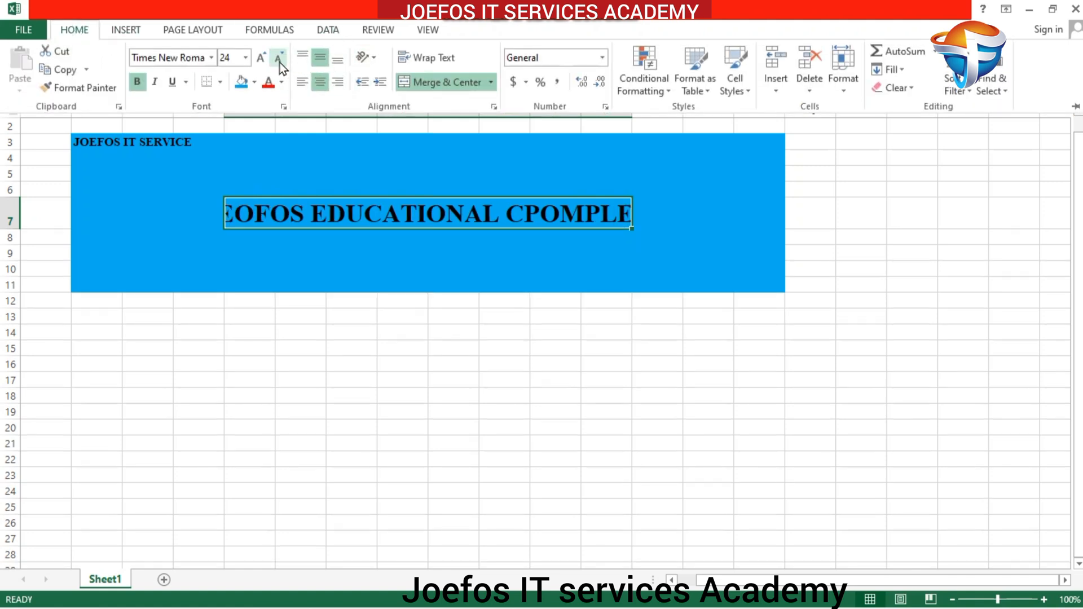
pyautogui.click(280, 63)
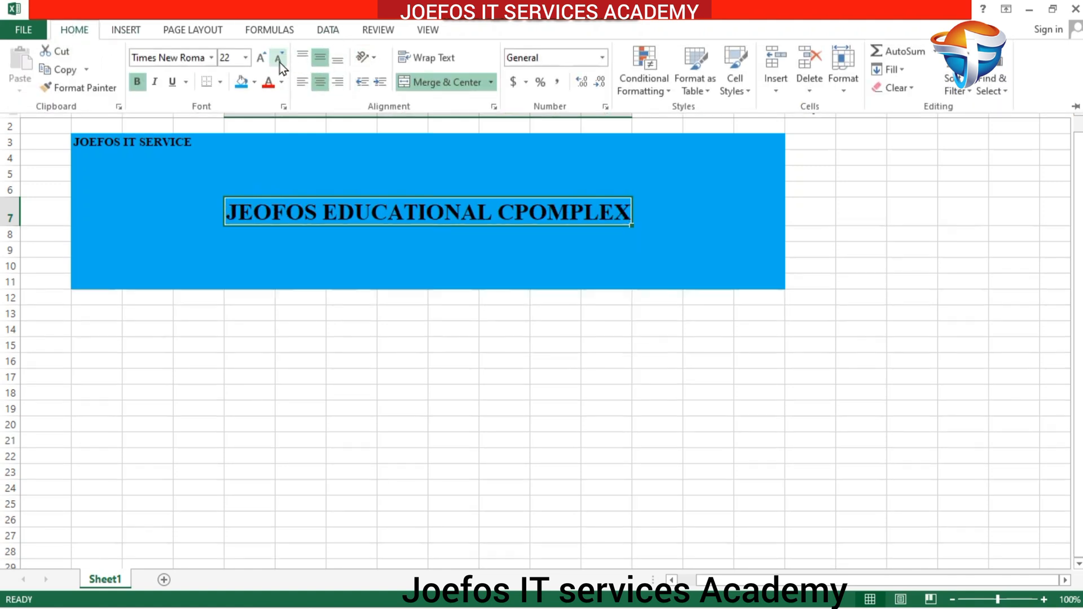
pyautogui.click(523, 155)
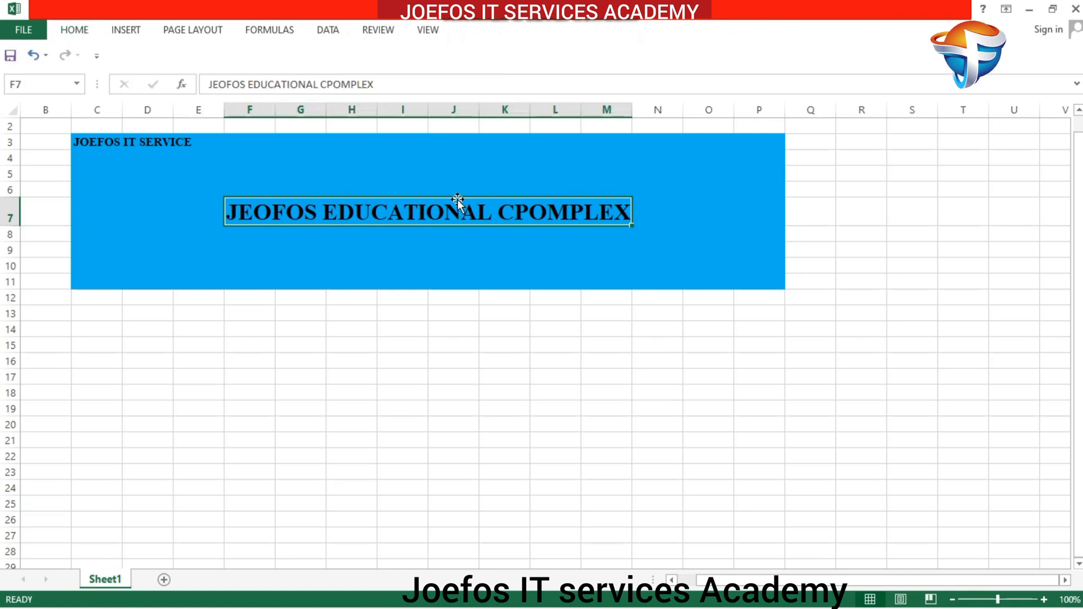
# - Try moving the merged heading up to row 5 and down to row 6, and undo both moves
pyautogui.moveTo(457, 201); pyautogui.dragTo(458, 181)
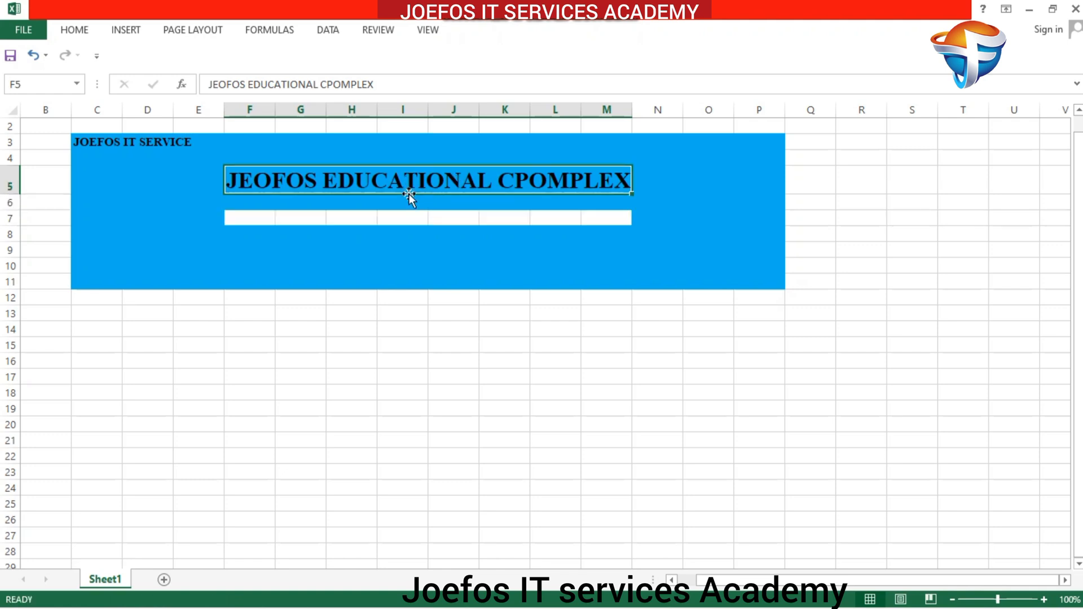
pyautogui.moveTo(626, 194); pyautogui.dragTo(625, 210)
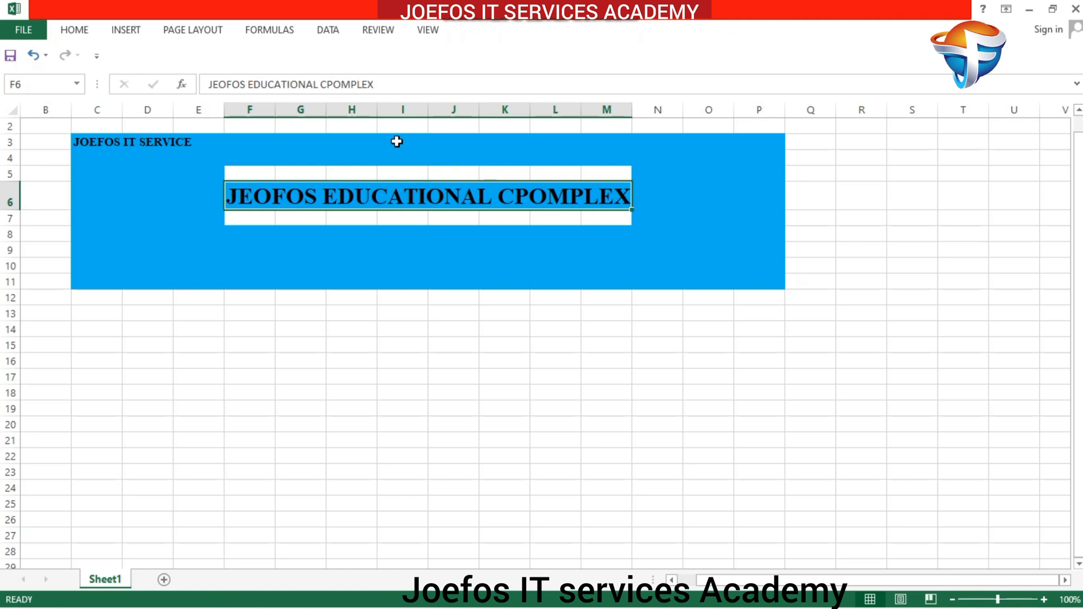
pyautogui.click(34, 56)
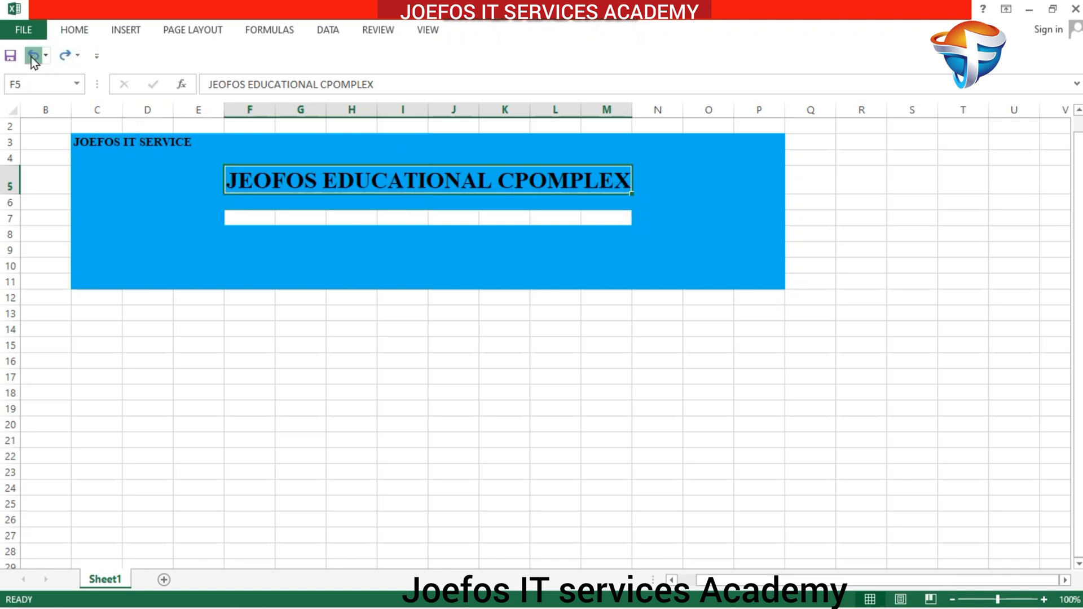
pyautogui.click(34, 57)
pyautogui.click(494, 170)
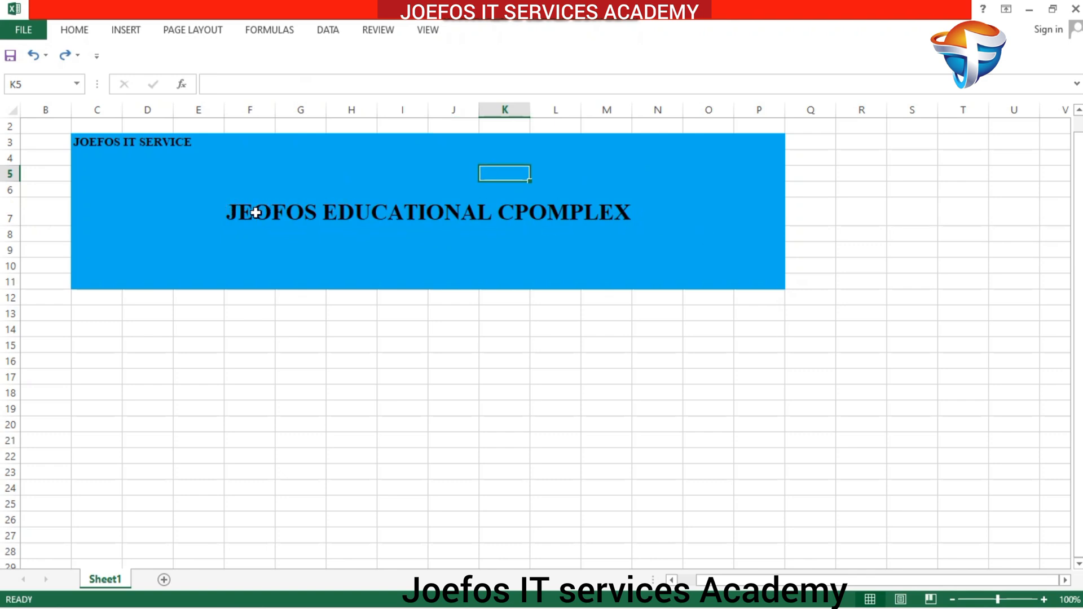
# - Enter the subtitle SCHOOL MANAGEMENT SYTEM in cell H9, below the school heading
pyautogui.click(291, 248)
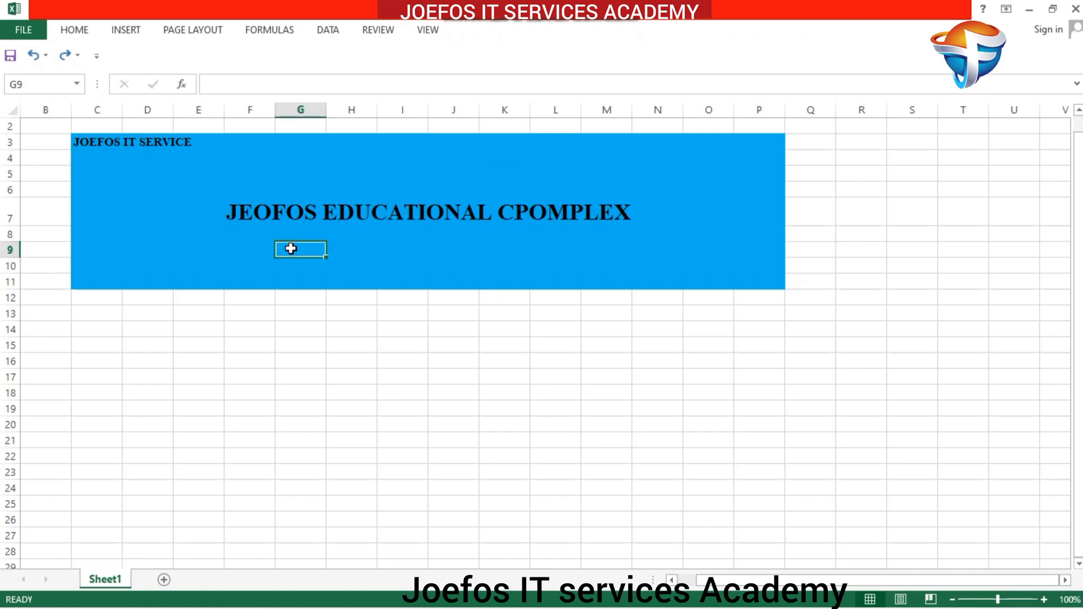
pyautogui.click(343, 249)
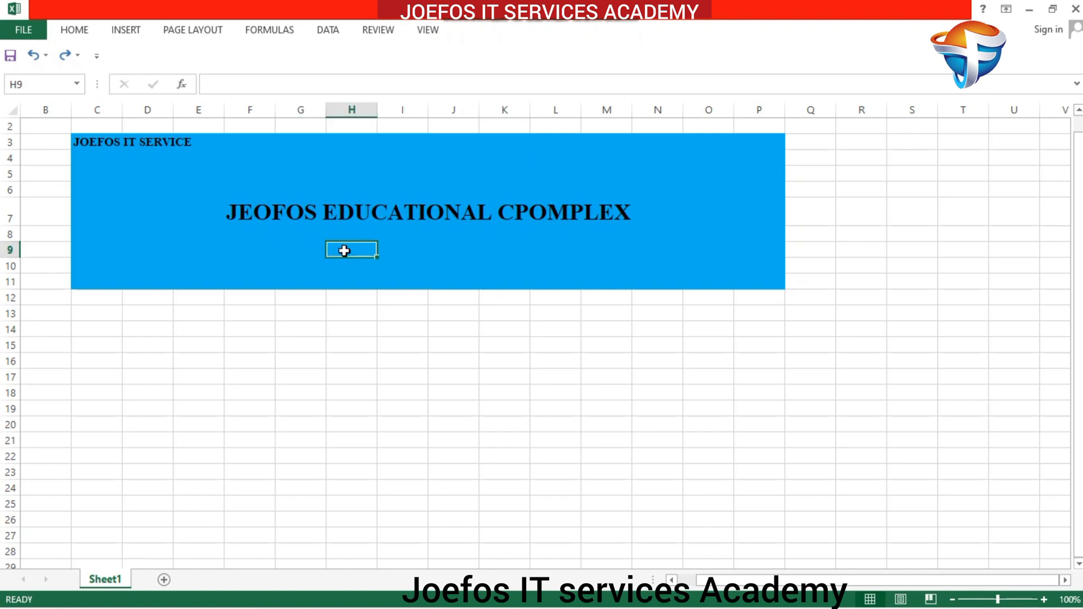
pyautogui.write('SCH')
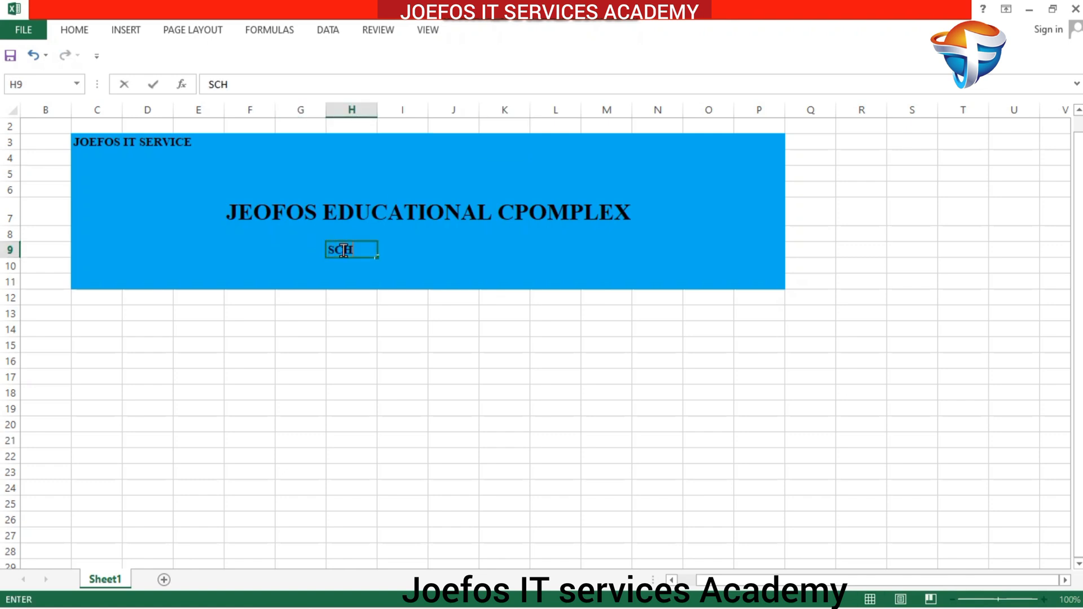
pyautogui.write('OOL MA')
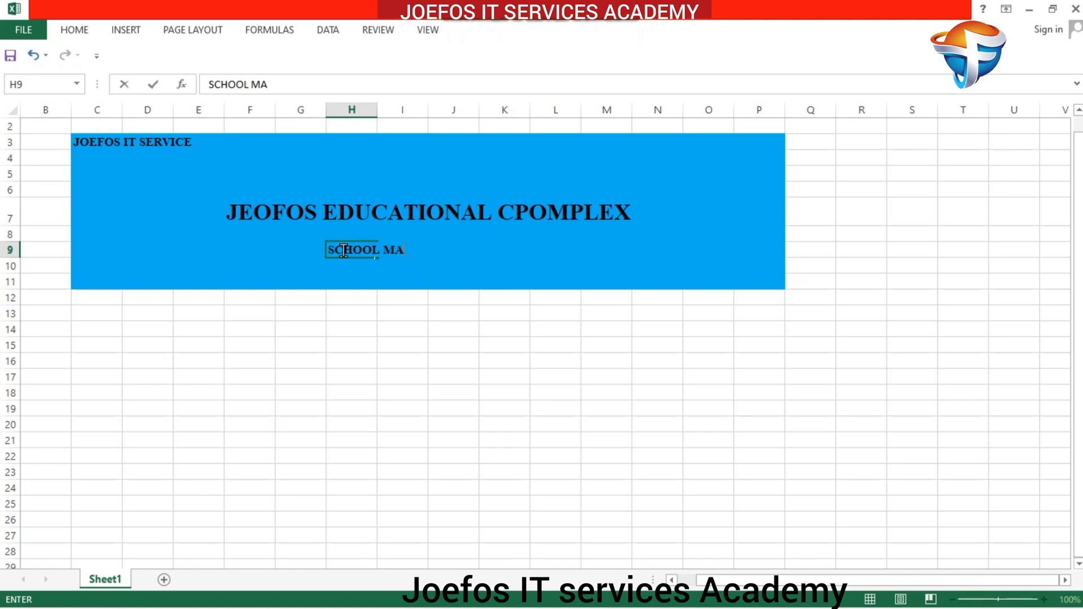
pyautogui.write('NAGEME')
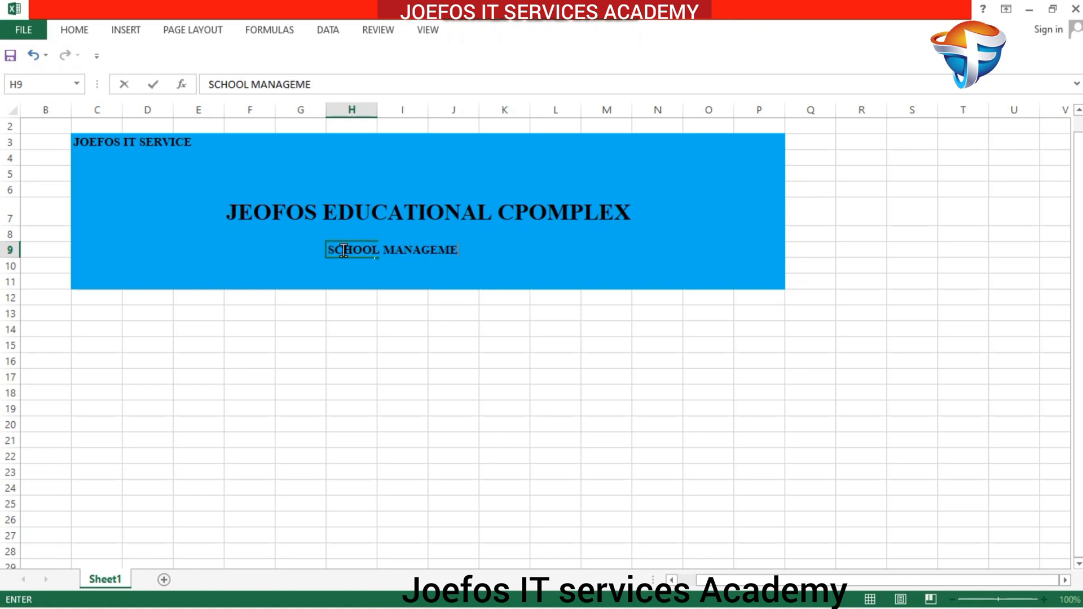
pyautogui.write('NT SYTEM')
pyautogui.click(534, 264)
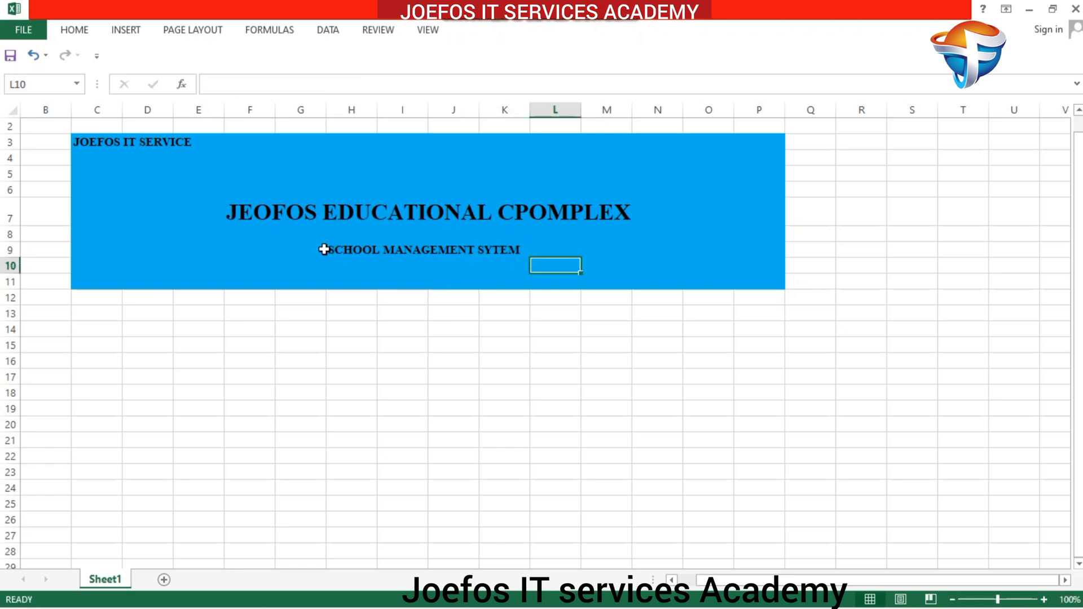
# - Center the text in G9:L10 horizontally and vertically and set its font color to white
pyautogui.moveTo(323, 248); pyautogui.dragTo(534, 266)
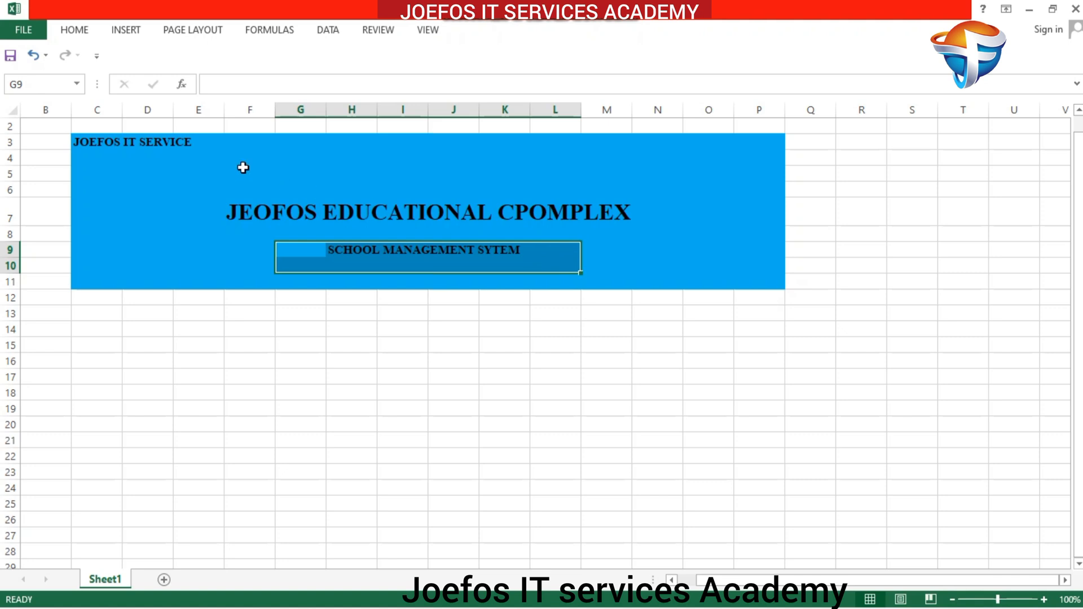
pyautogui.click(71, 33)
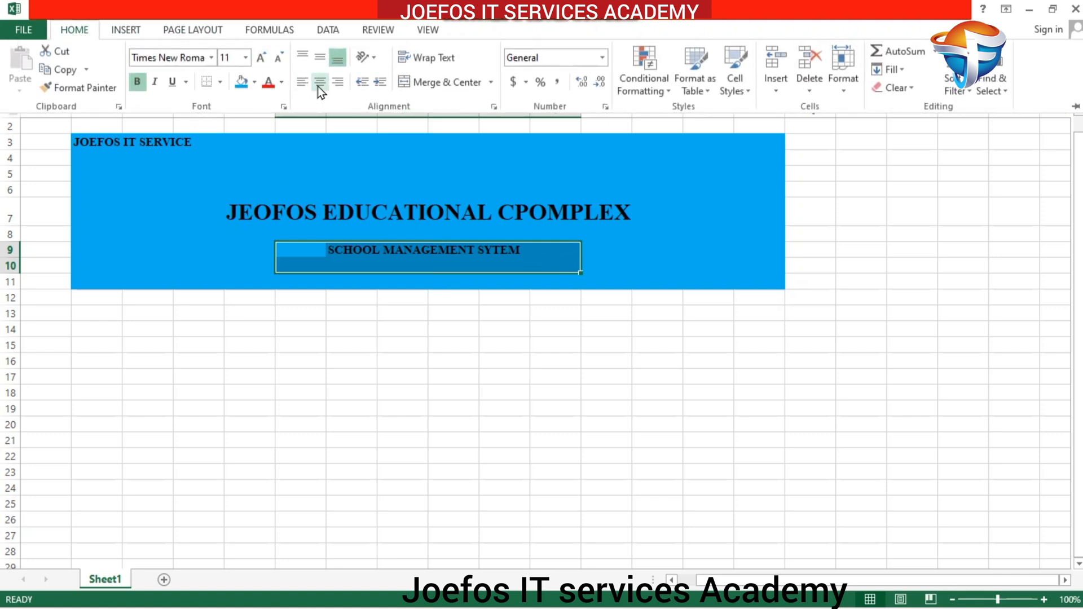
pyautogui.click(319, 85)
pyautogui.click(320, 58)
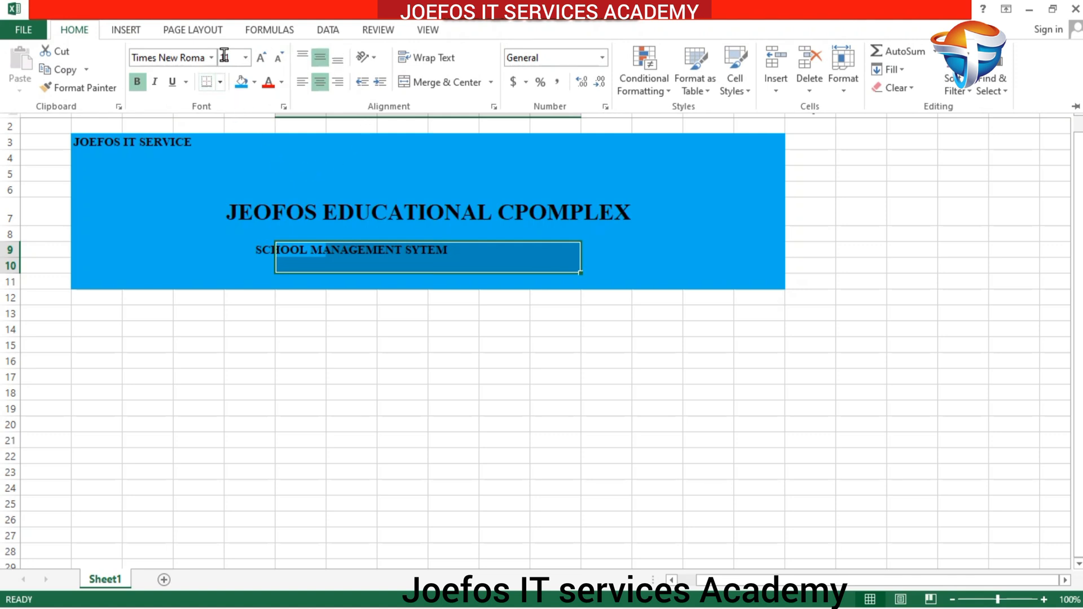
pyautogui.click(282, 83)
pyautogui.click(267, 137)
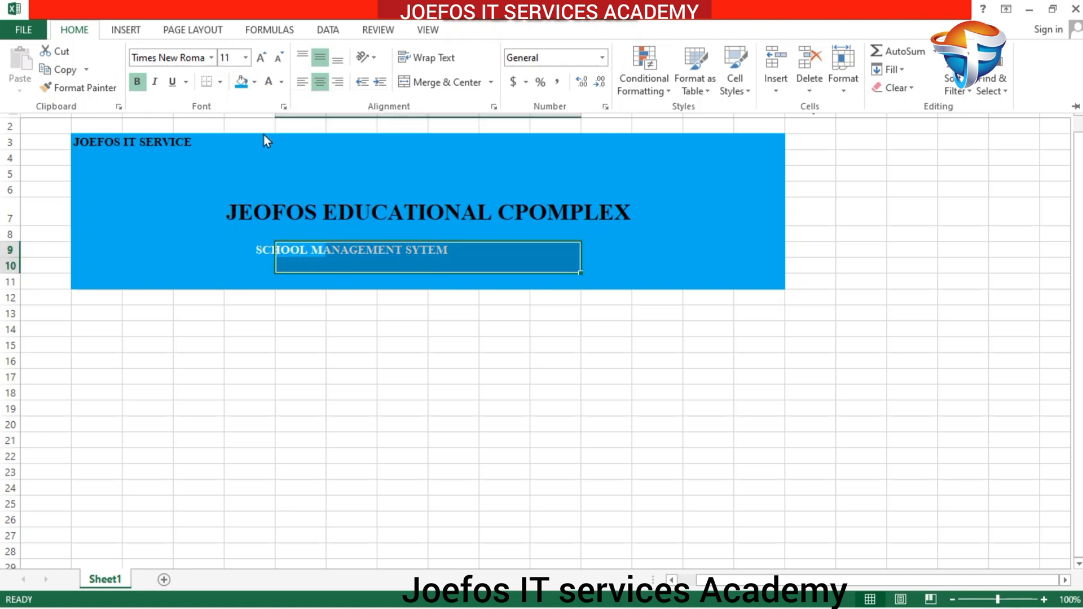
pyautogui.click(164, 182)
pyautogui.click(233, 238)
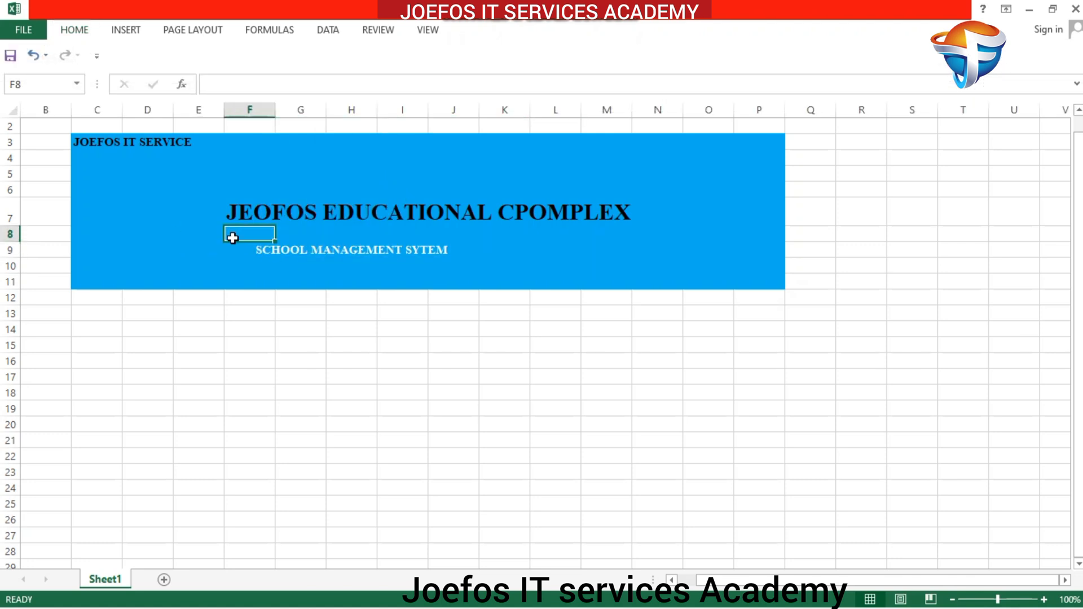
pyautogui.click(555, 269)
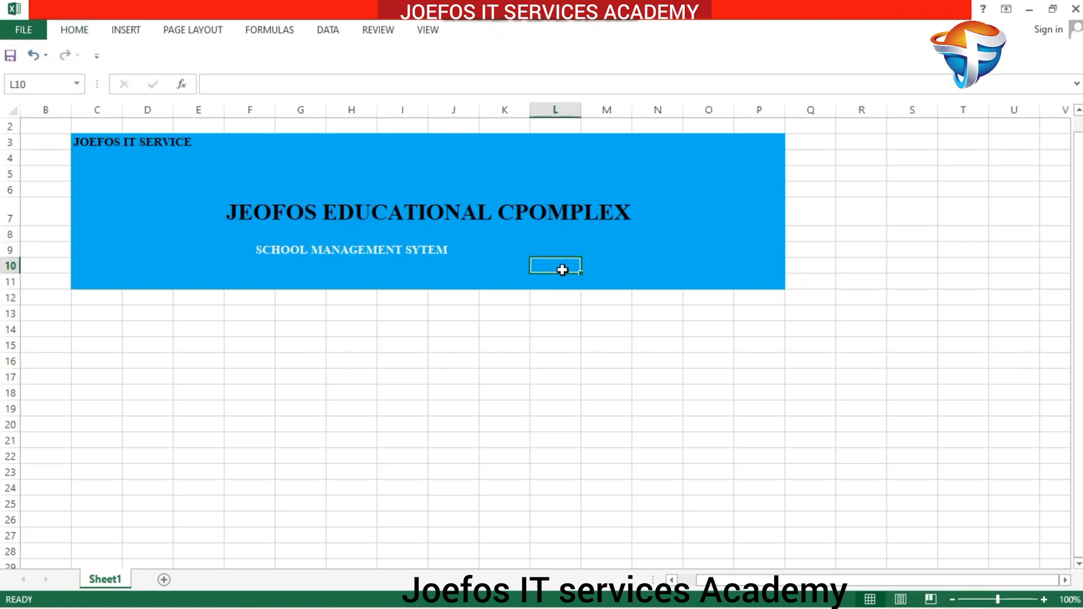
pyautogui.click(282, 253)
pyautogui.moveTo(242, 247); pyautogui.dragTo(453, 256)
pyautogui.press('Right')
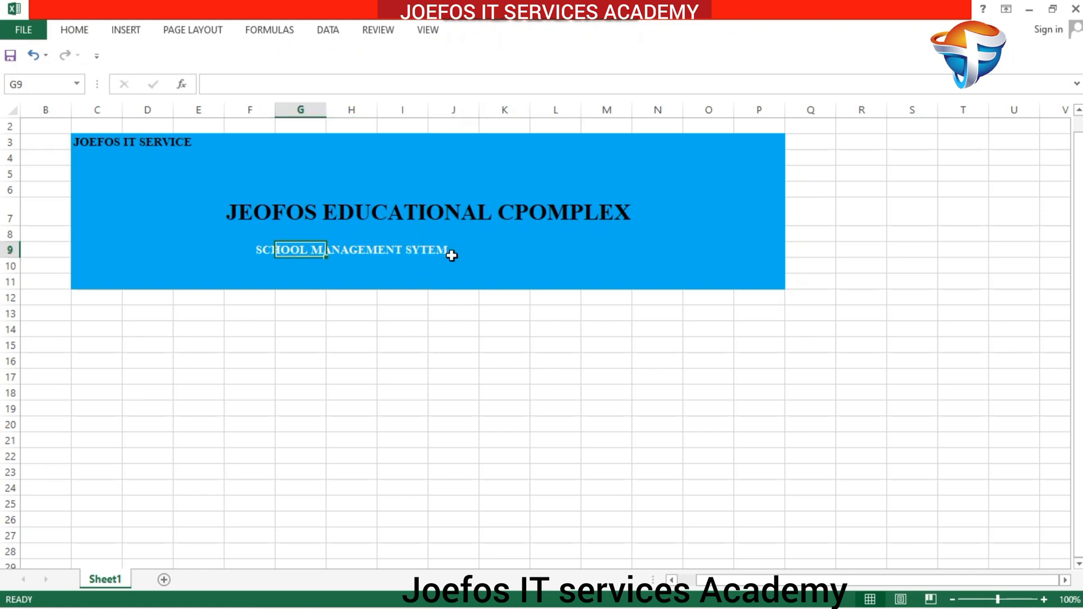
pyautogui.click(589, 247)
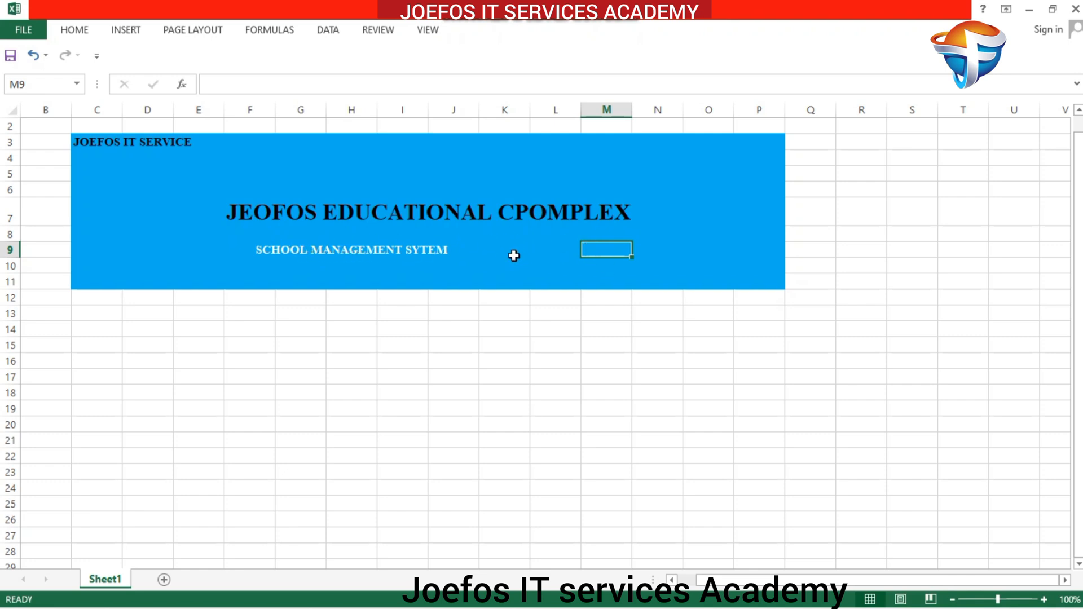
pyautogui.click(434, 252)
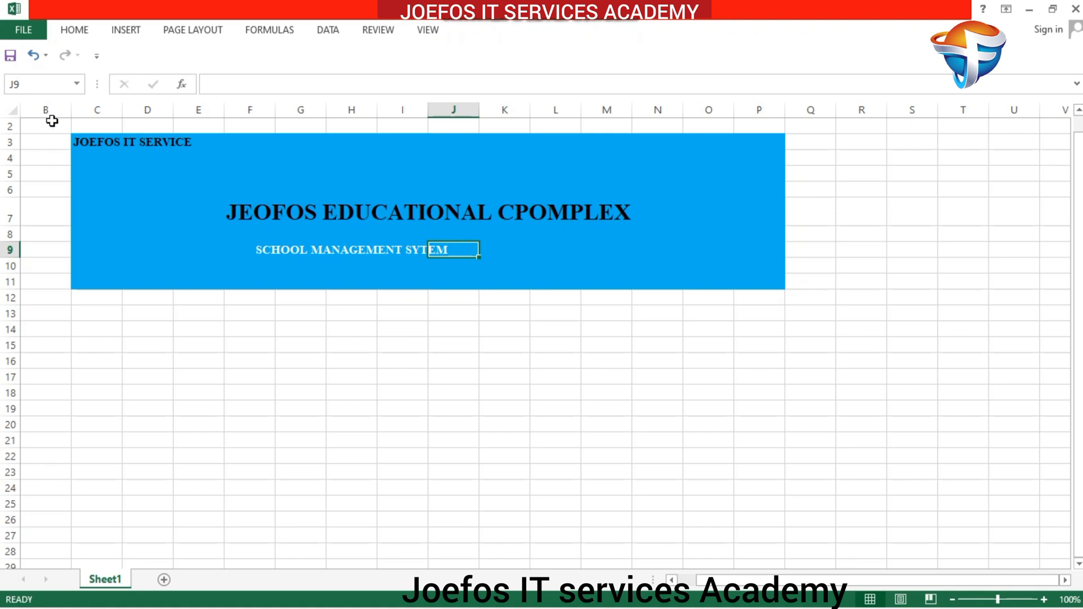
# - Undo the subtitle's formatting and entry and the heading's font size changes back to size 16
pyautogui.click(33, 56)
pyautogui.click(33, 55)
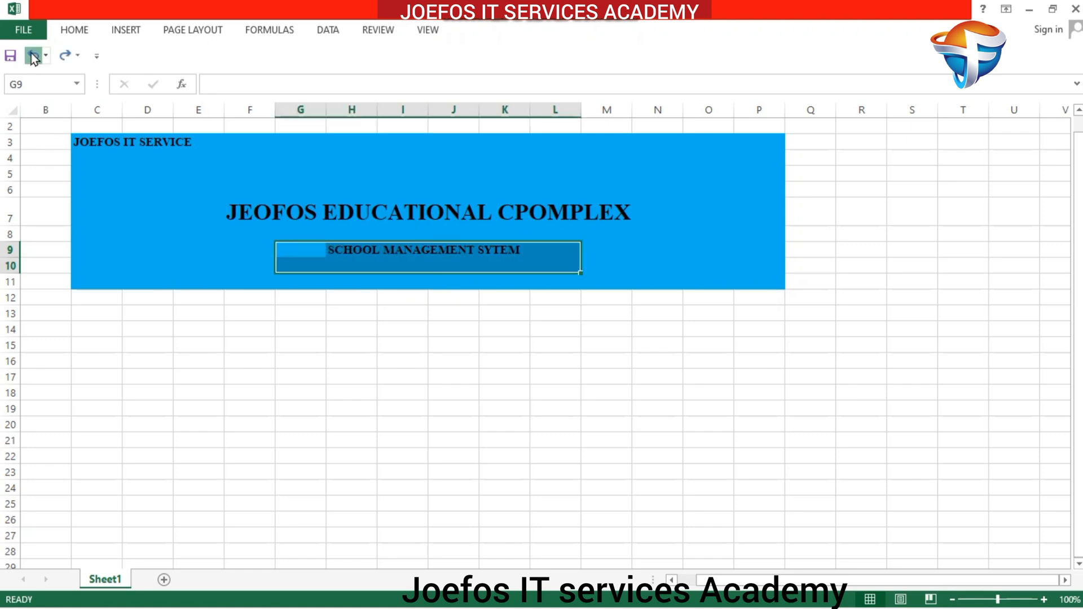
pyautogui.click(34, 55)
pyautogui.click(33, 55)
pyautogui.click(33, 56)
pyautogui.click(33, 55)
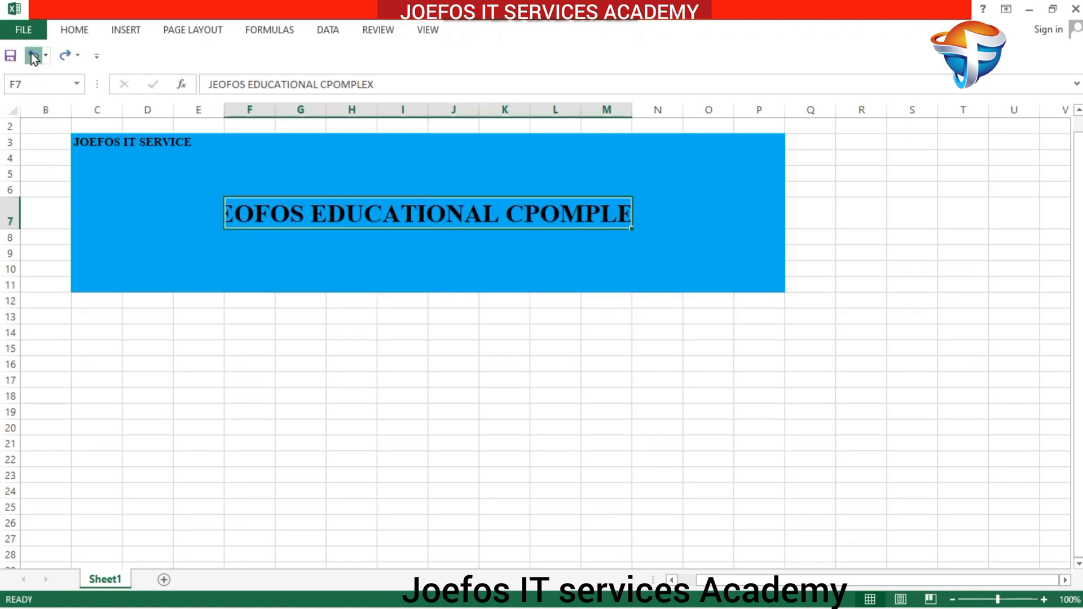
pyautogui.click(33, 55)
pyautogui.click(34, 55)
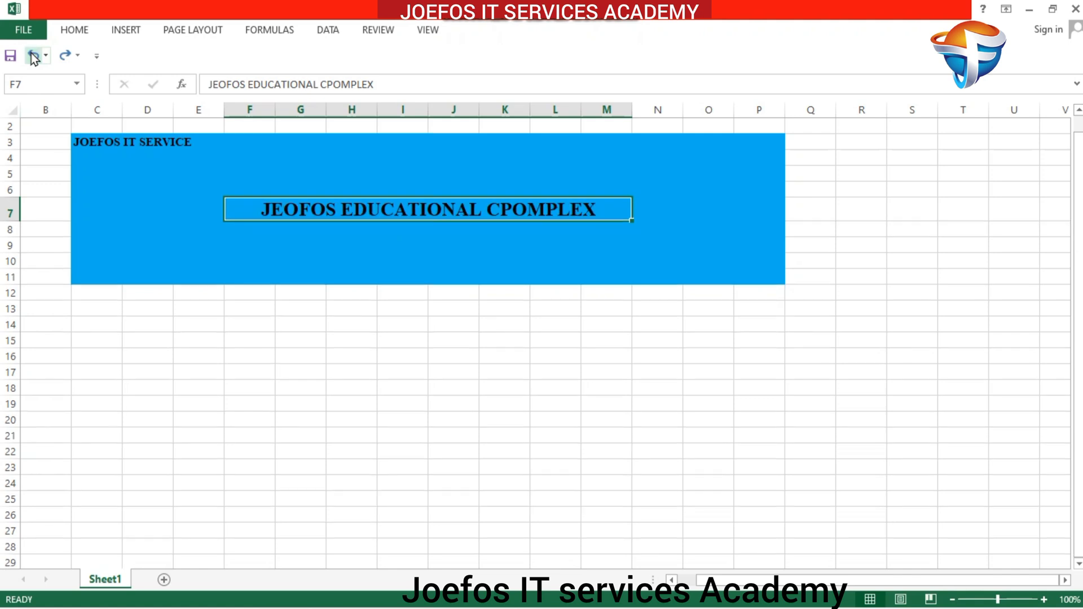
pyautogui.click(34, 55)
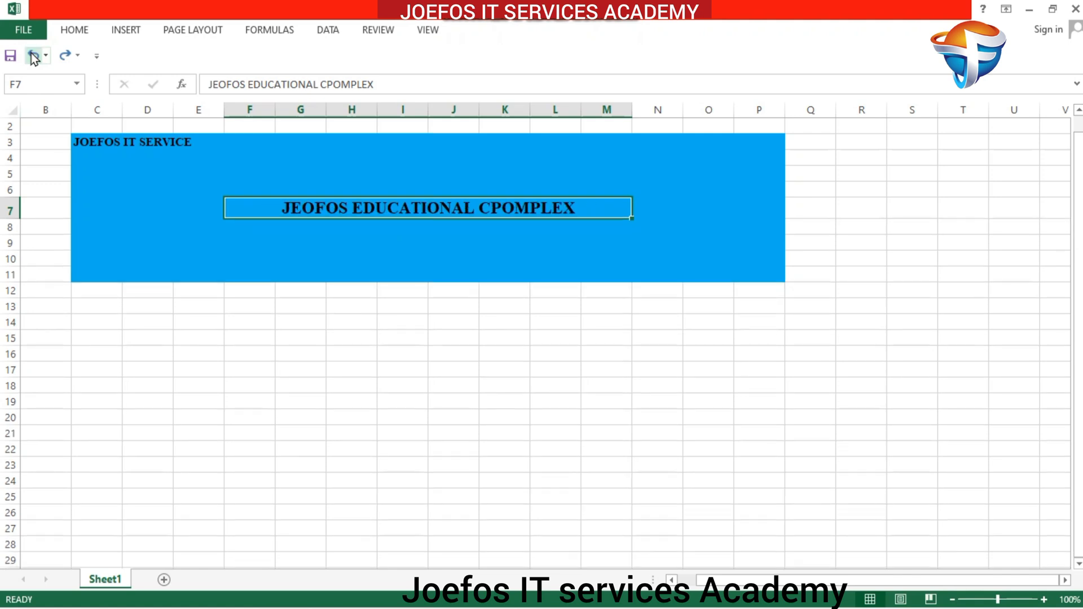
# - Unmerge the heading's cells, and merge and center the heading across the full banner width, C7:P8
pyautogui.click(336, 159)
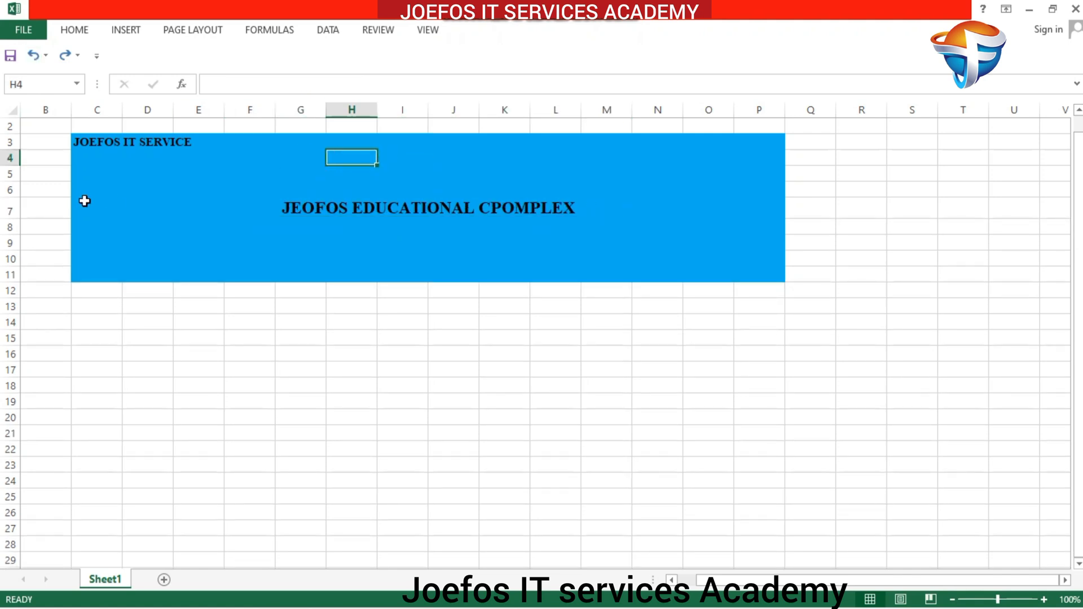
pyautogui.moveTo(85, 198); pyautogui.dragTo(769, 233)
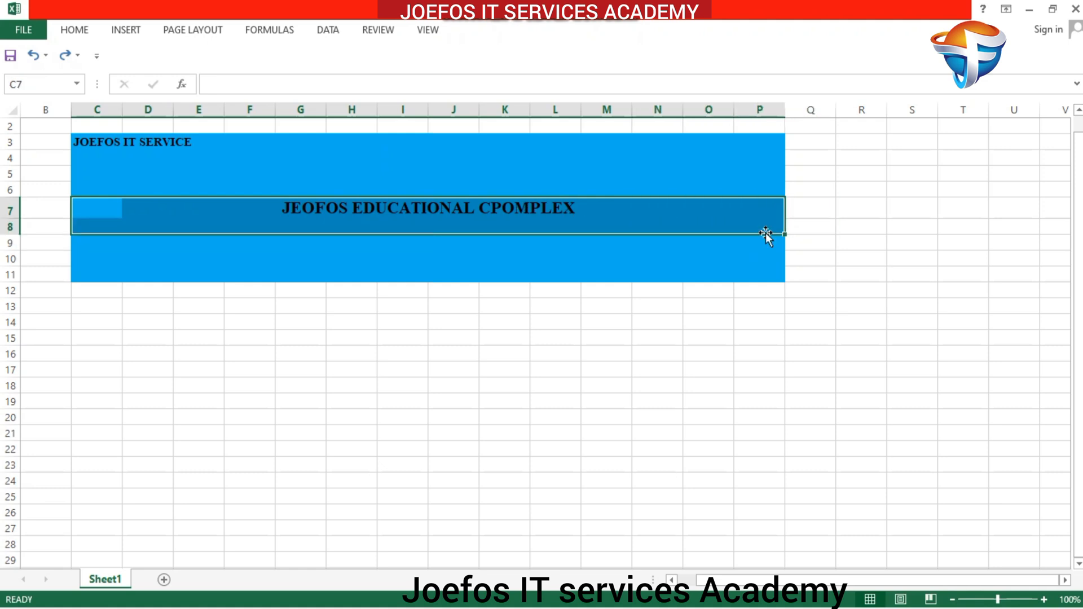
pyautogui.click(73, 29)
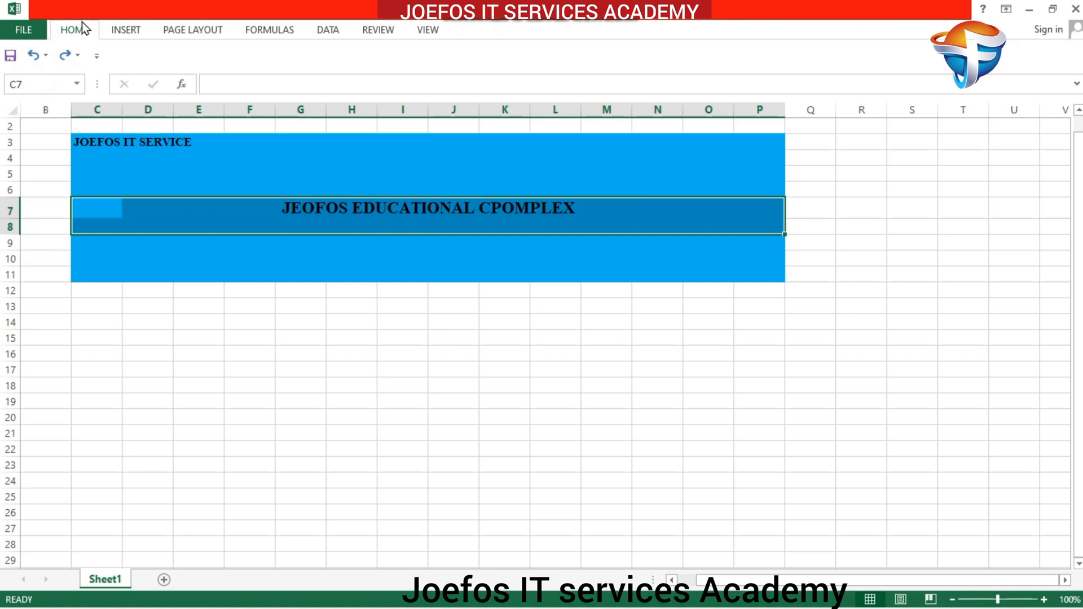
pyautogui.click(432, 86)
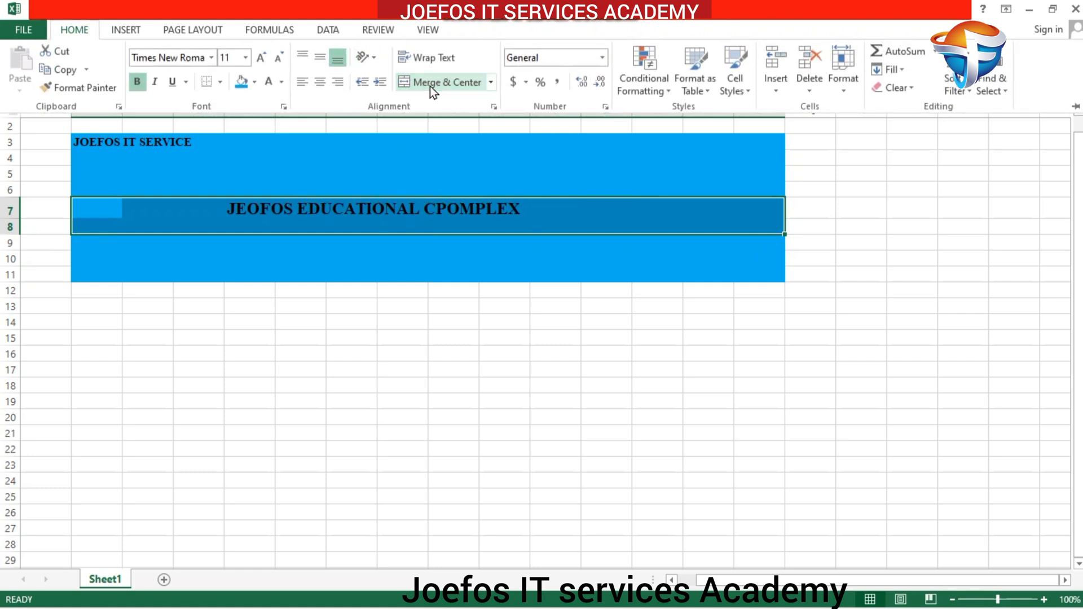
pyautogui.click(452, 81)
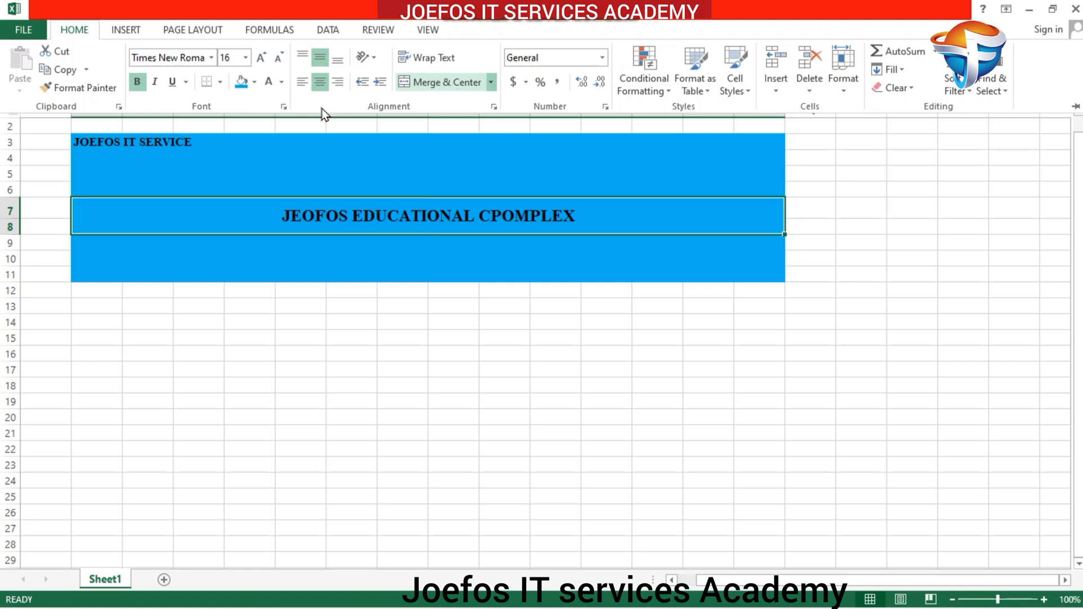
# - Increase the font size of the merged heading in C7:P8 to 28
pyautogui.click(263, 58)
pyautogui.click(262, 58)
pyautogui.click(261, 60)
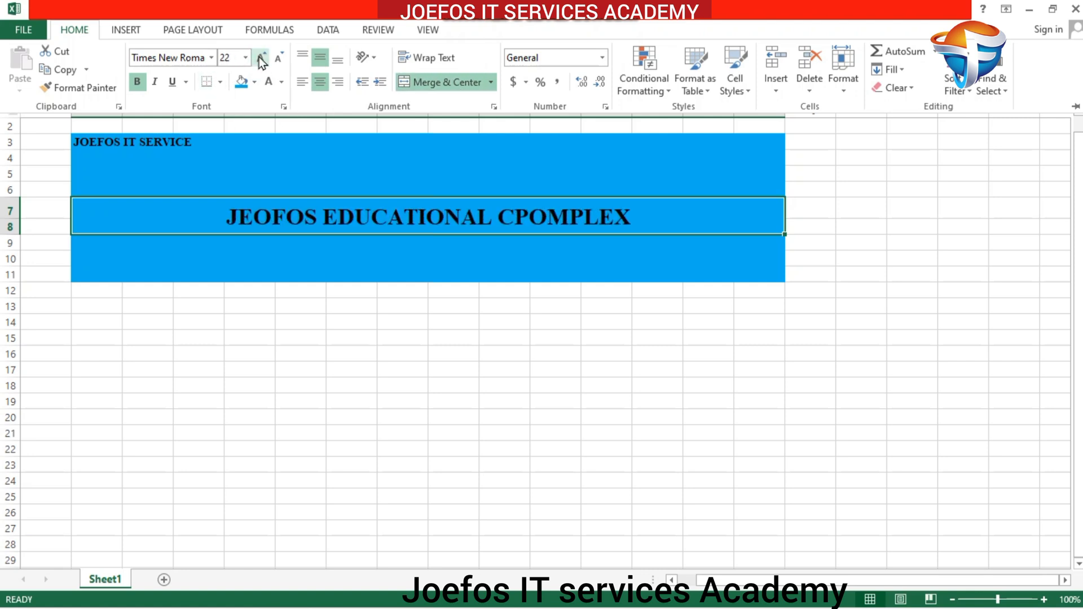
pyautogui.click(261, 60)
pyautogui.click(262, 59)
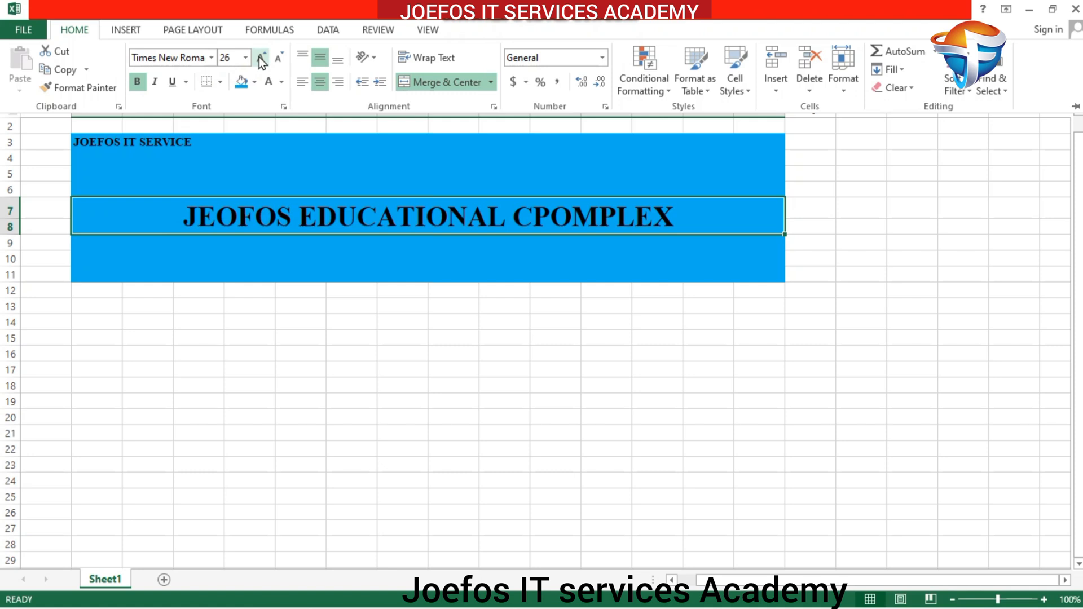
pyautogui.click(261, 59)
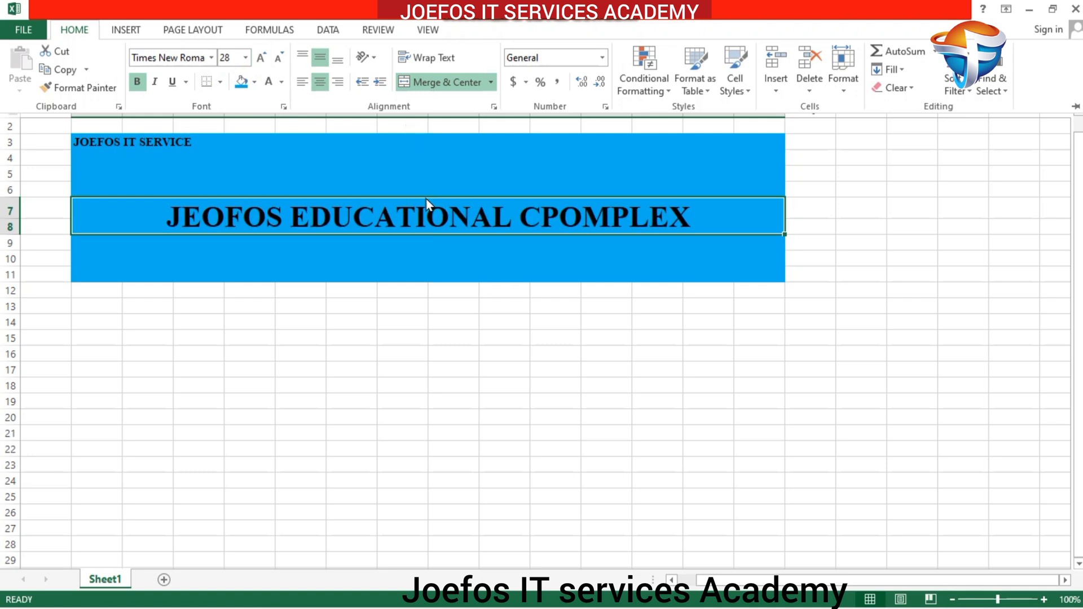
pyautogui.hotkey('ctrl', 'F1')
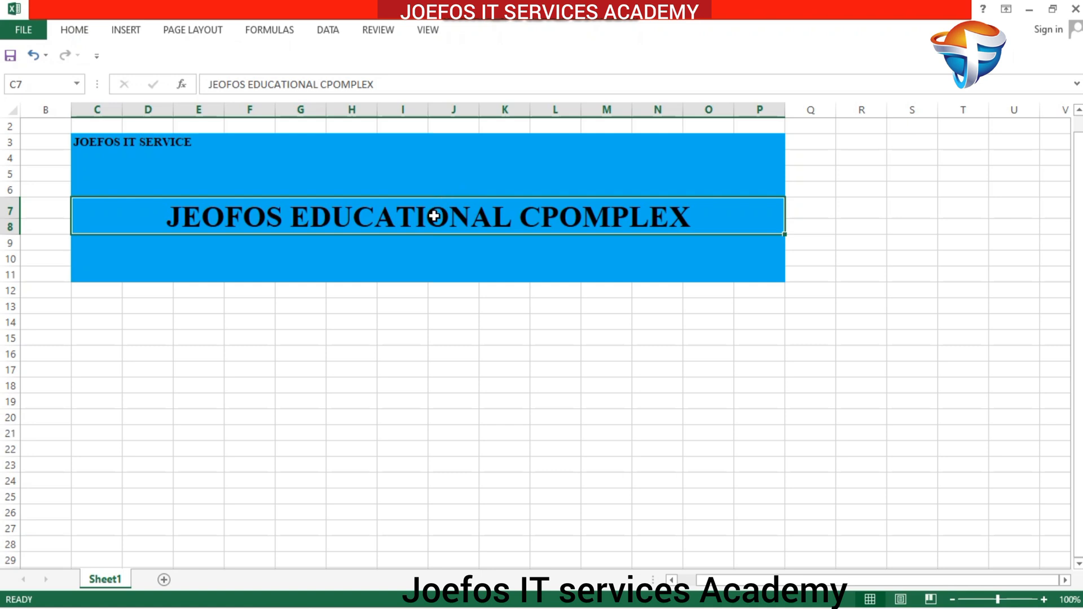
# - Try to move the merged heading up to C5:P6, and undo the move
pyautogui.moveTo(430, 199); pyautogui.dragTo(429, 169)
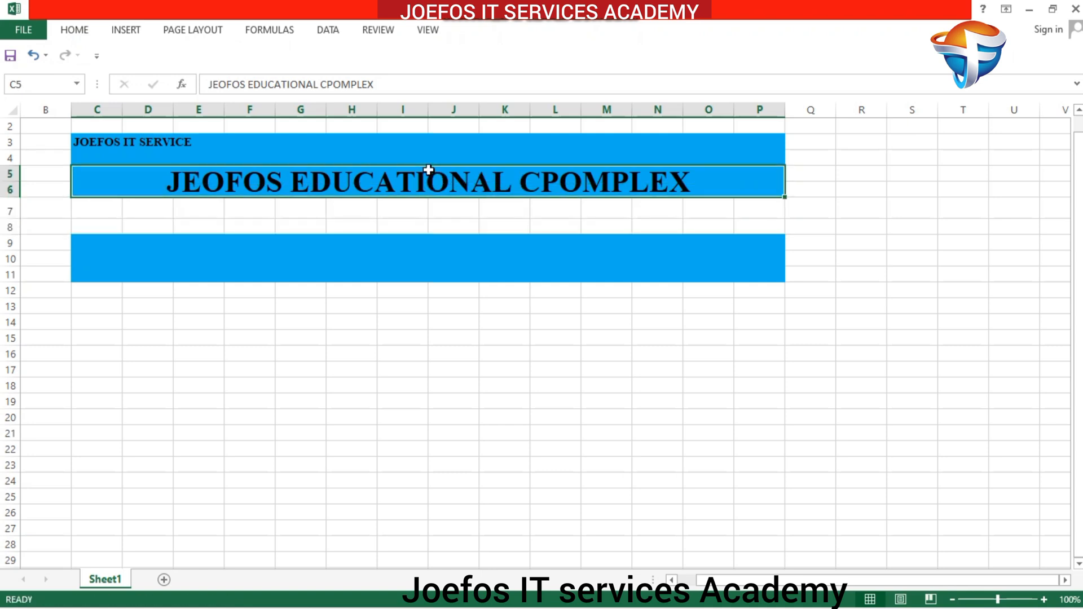
pyautogui.click(33, 56)
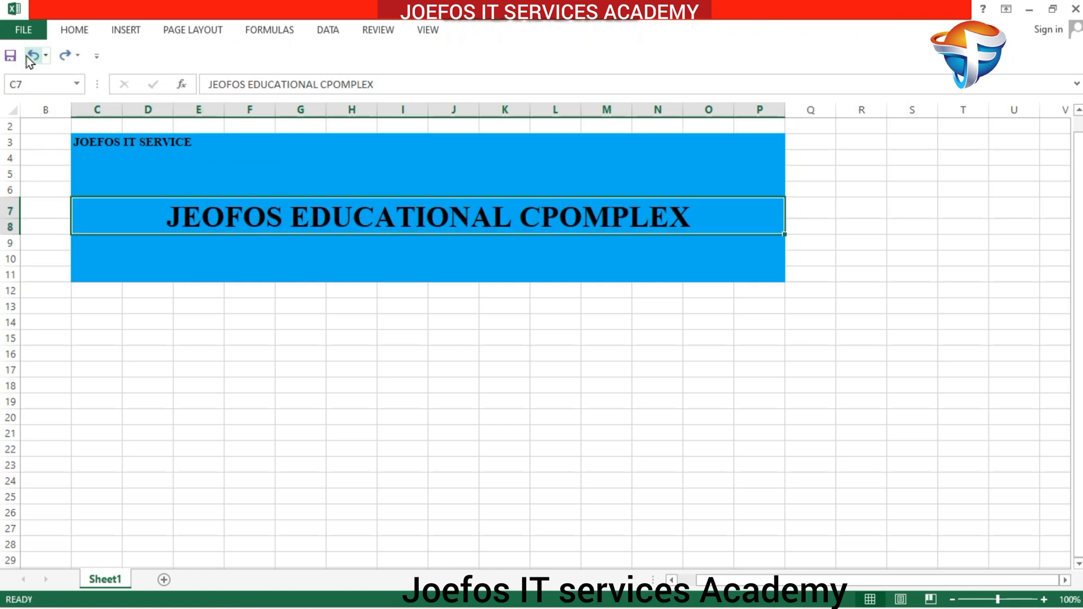
pyautogui.click(364, 258)
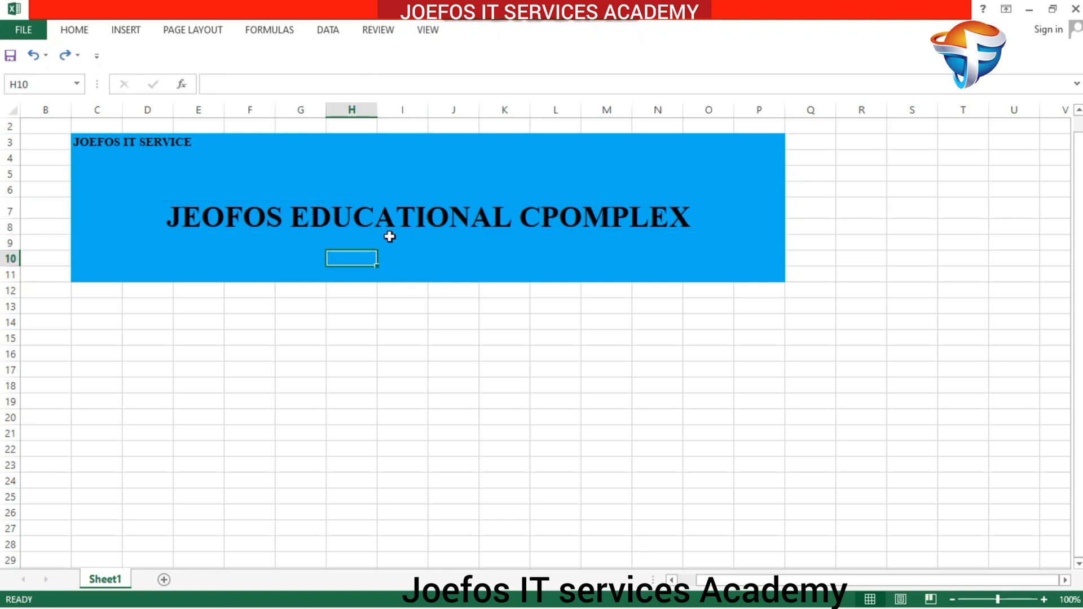
# - Correct the misspelled last word of the heading so it reads JEOFOS EDUCATIONAL COMPLEX
pyautogui.click(568, 216)
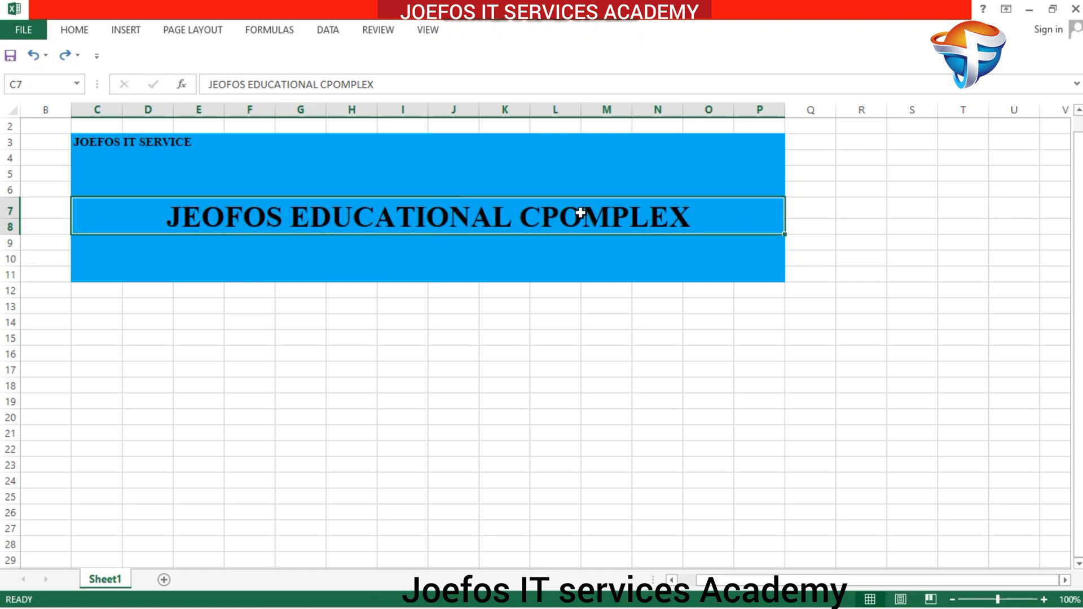
pyautogui.doubleClick(551, 218)
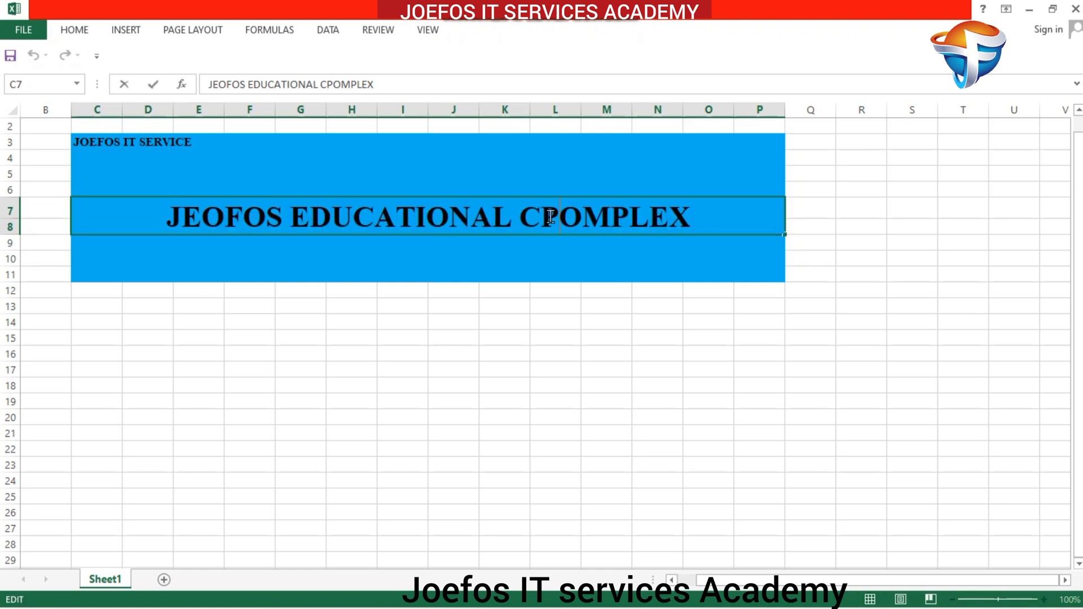
pyautogui.press('BackSpace')
pyautogui.click(610, 259)
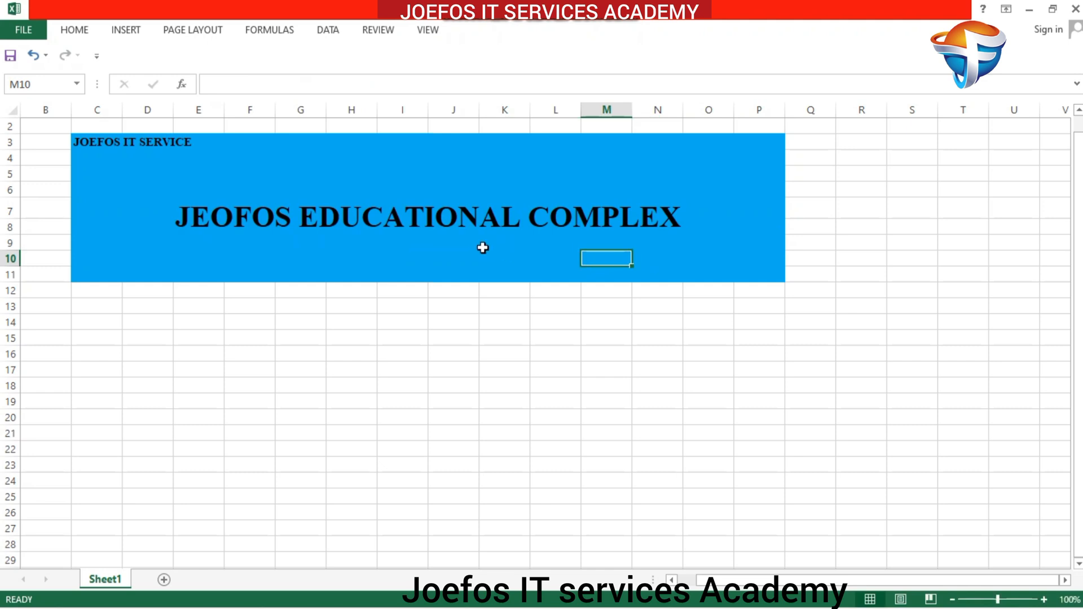
# - Enter the subtitle SCHOOL MANAGEMENT SYSTEM in cell H10 below the heading
pyautogui.click(432, 244)
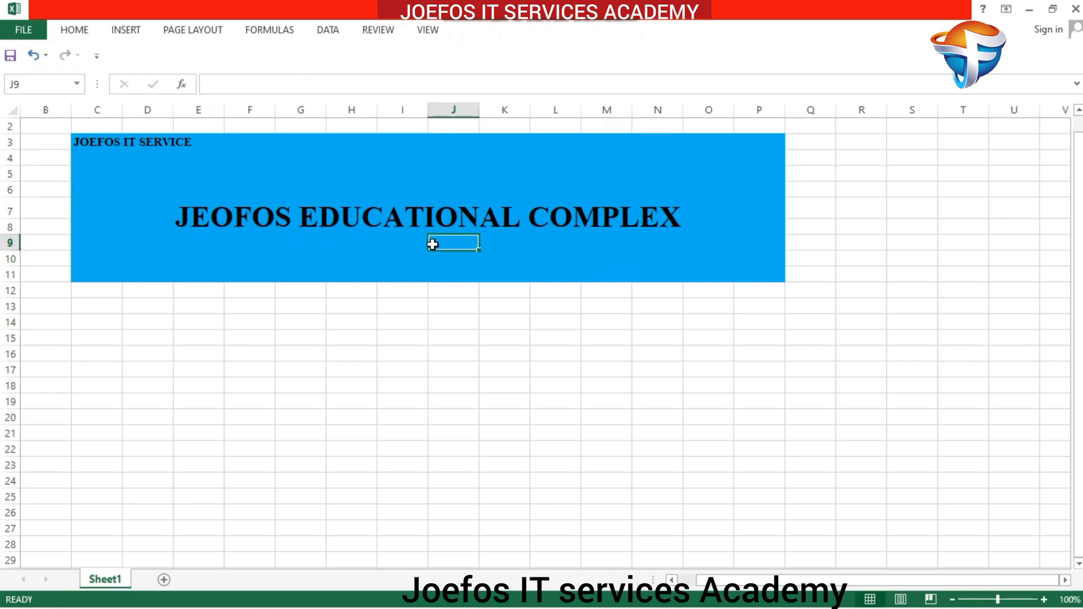
pyautogui.click(334, 246)
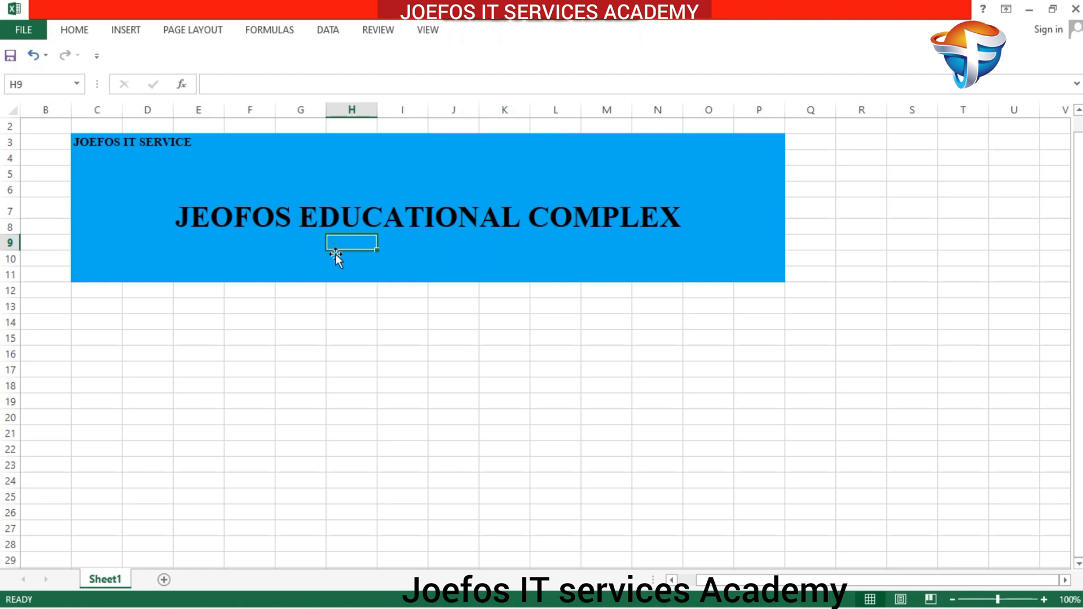
pyautogui.click(342, 264)
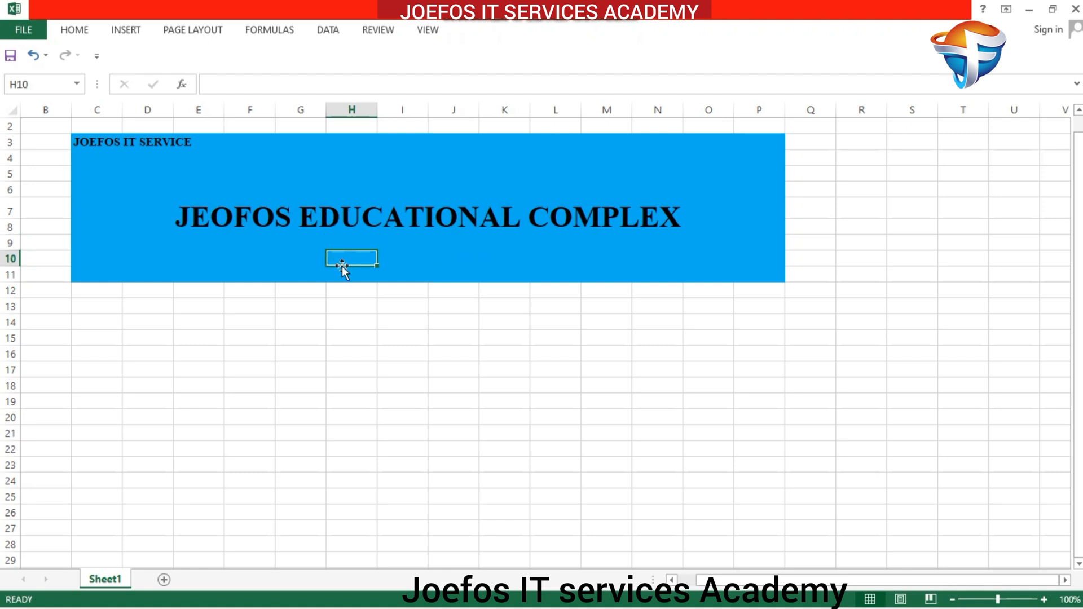
pyautogui.write('SCHOOL MANA')
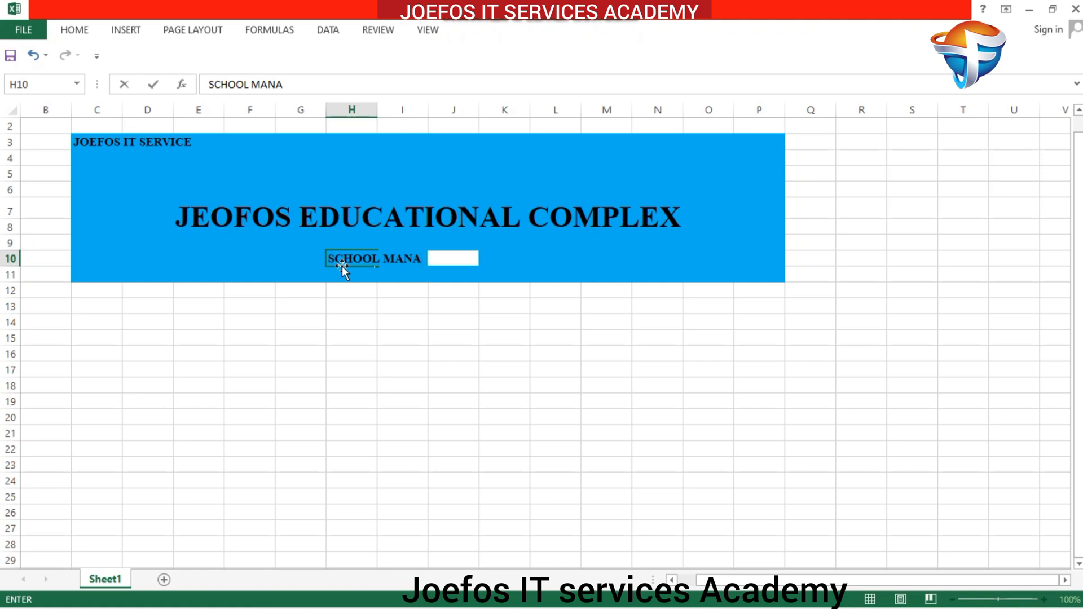
pyautogui.write('GEMENT ')
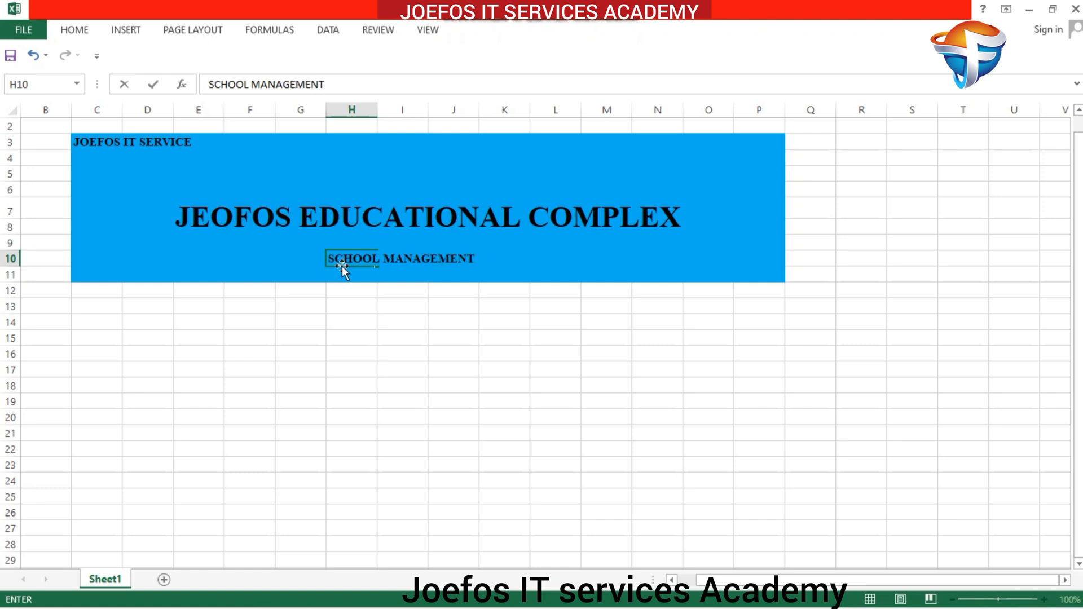
pyautogui.write('SYSTEM')
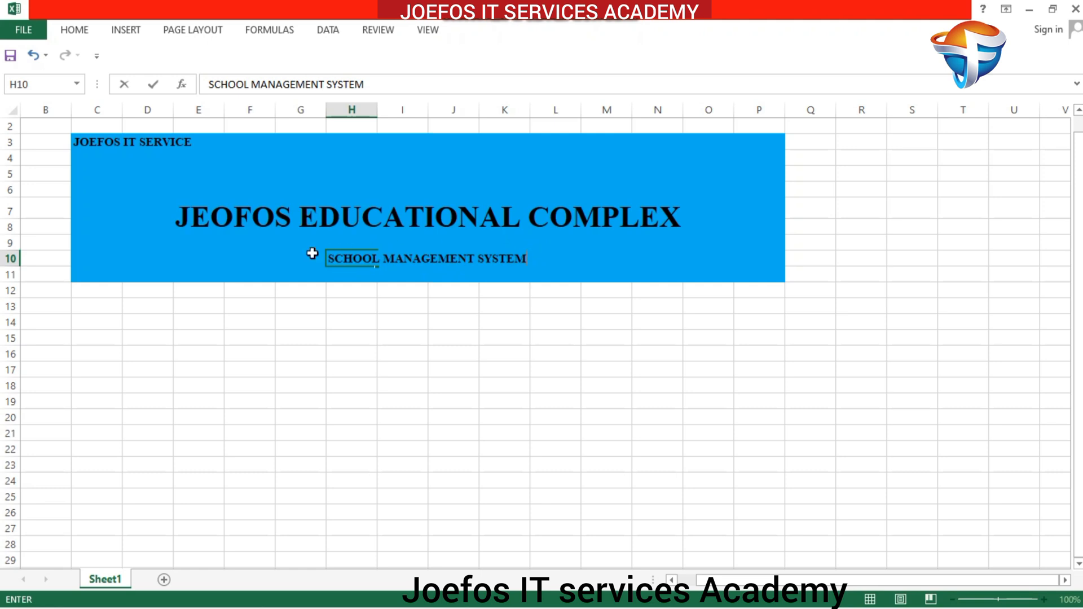
# - Merge and center the subtitle across C10:P10 and set its font color to white
pyautogui.moveTo(79, 257); pyautogui.dragTo(769, 254)
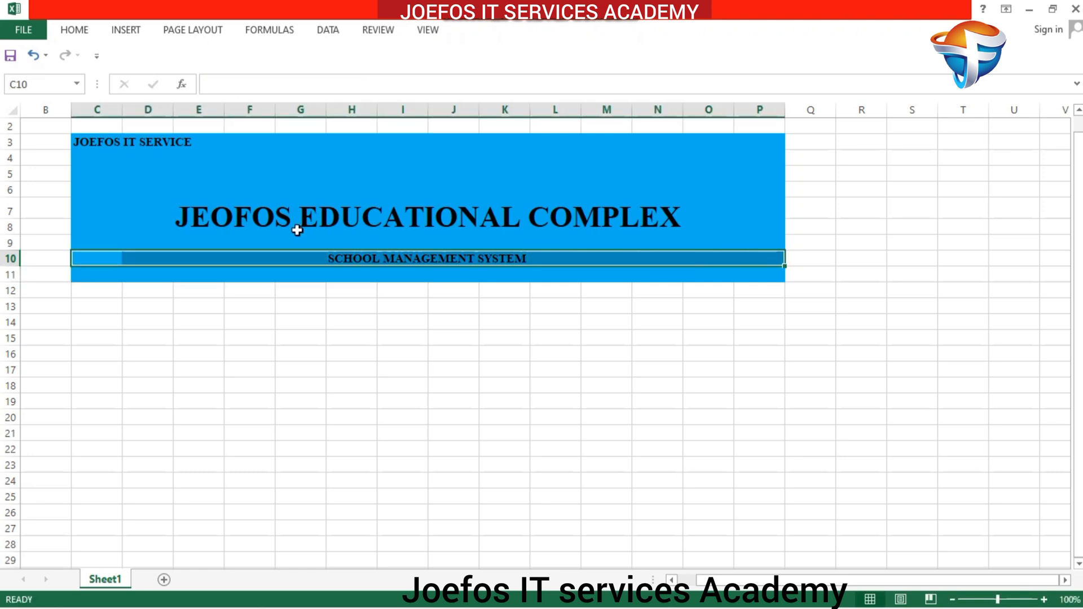
pyautogui.click(74, 29)
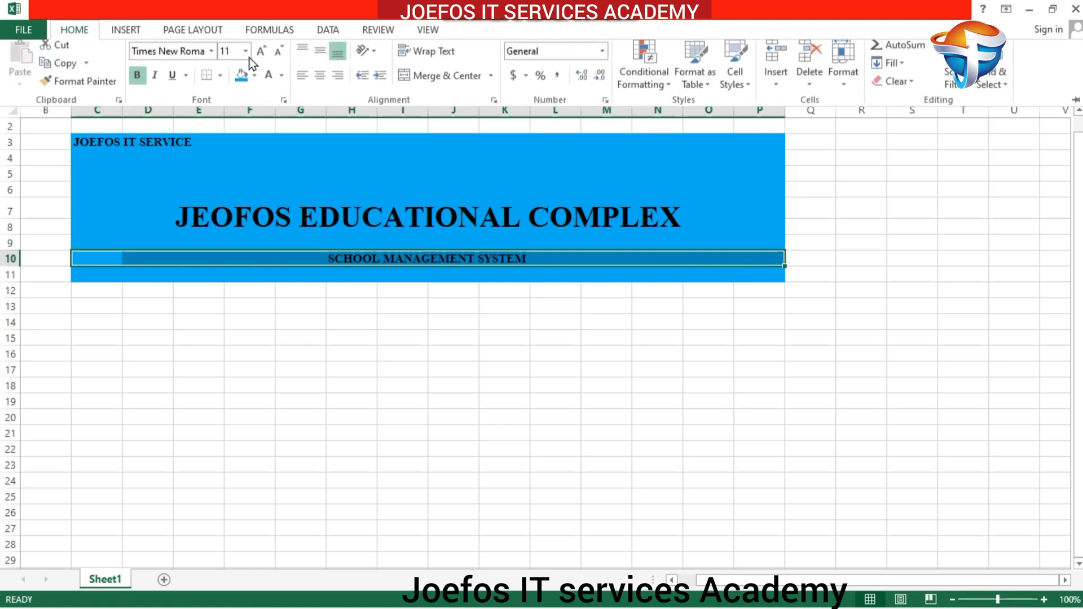
pyautogui.click(424, 84)
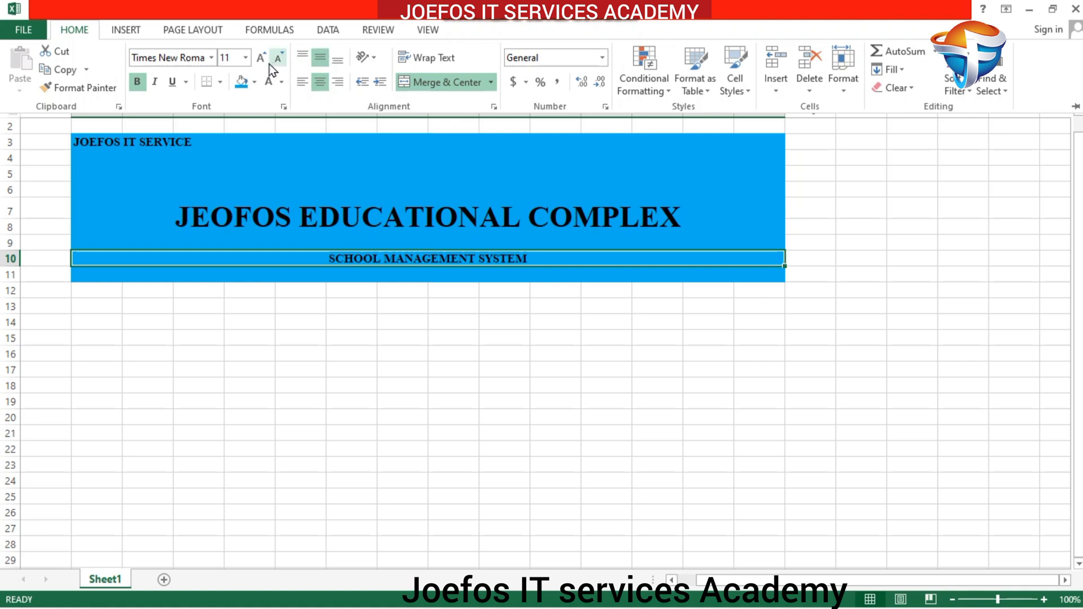
pyautogui.click(270, 83)
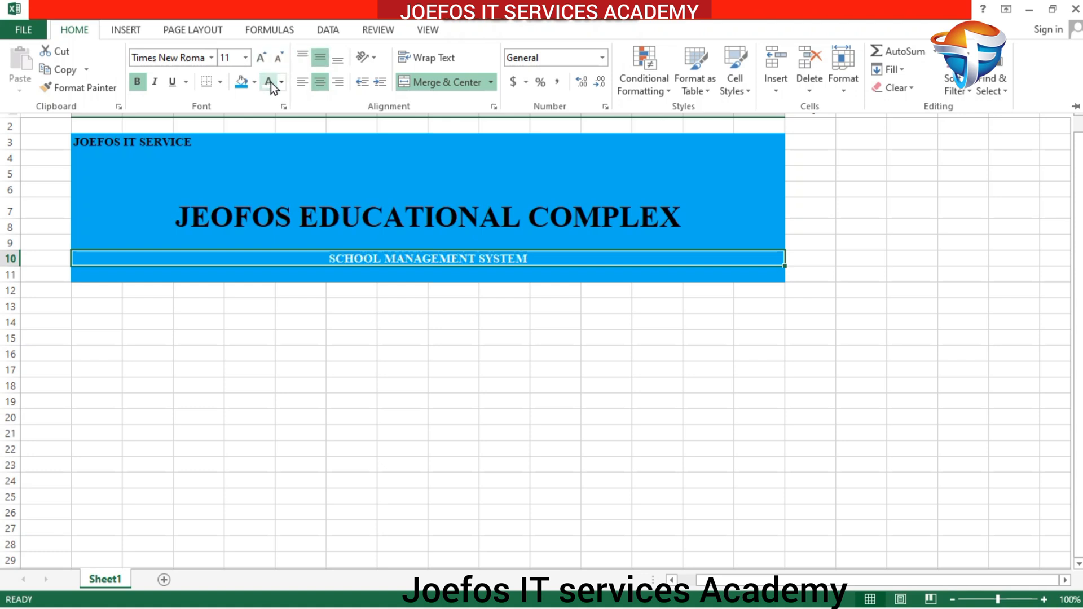
pyautogui.click(442, 163)
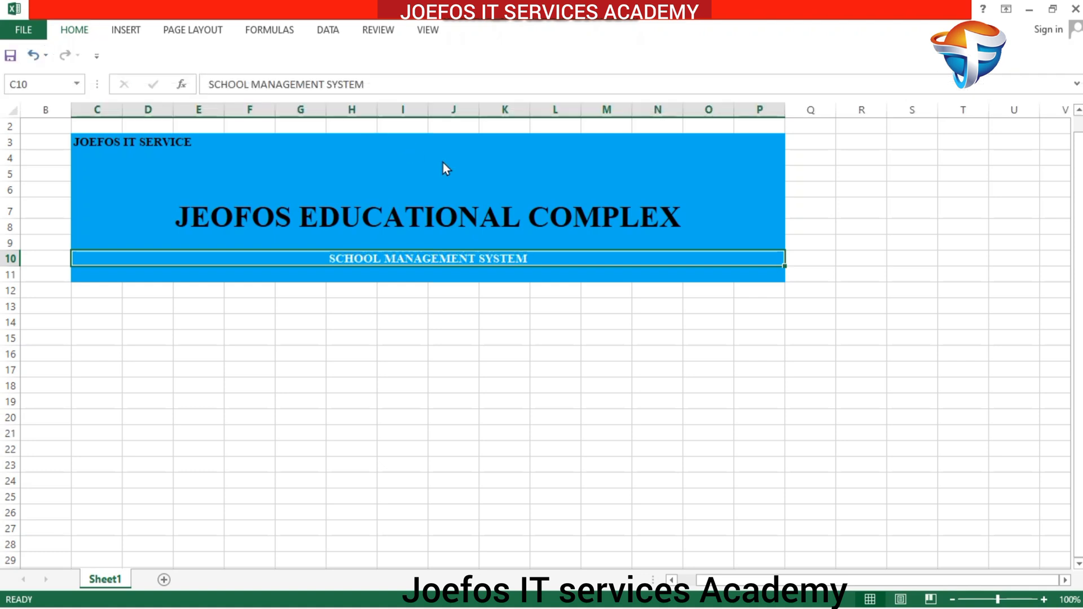
# - Change the font color of the merged heading in C7:P8 to yellow
pyautogui.click(178, 215)
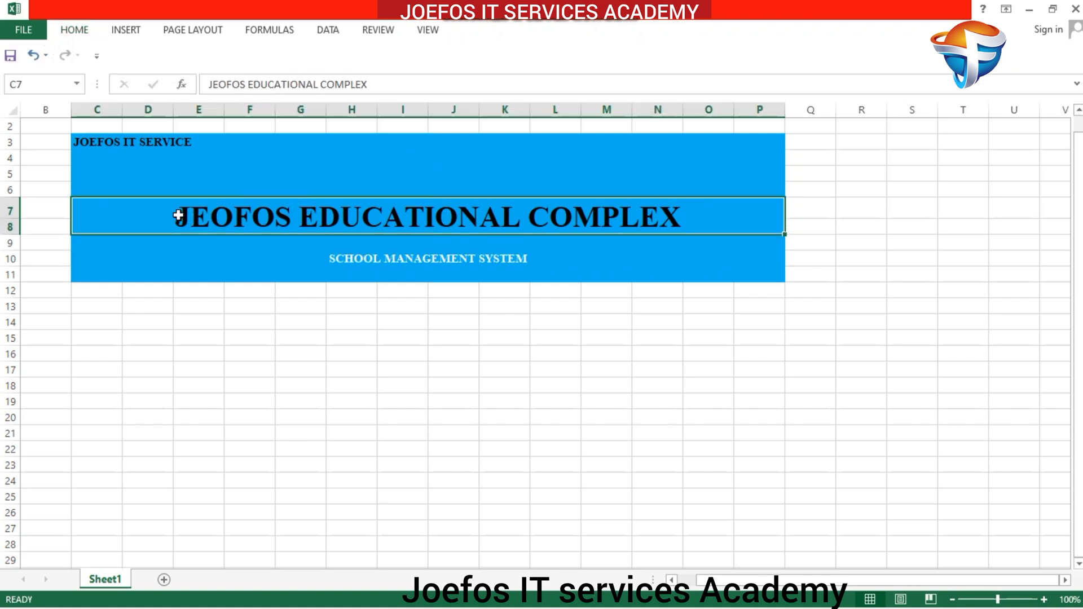
pyautogui.click(73, 31)
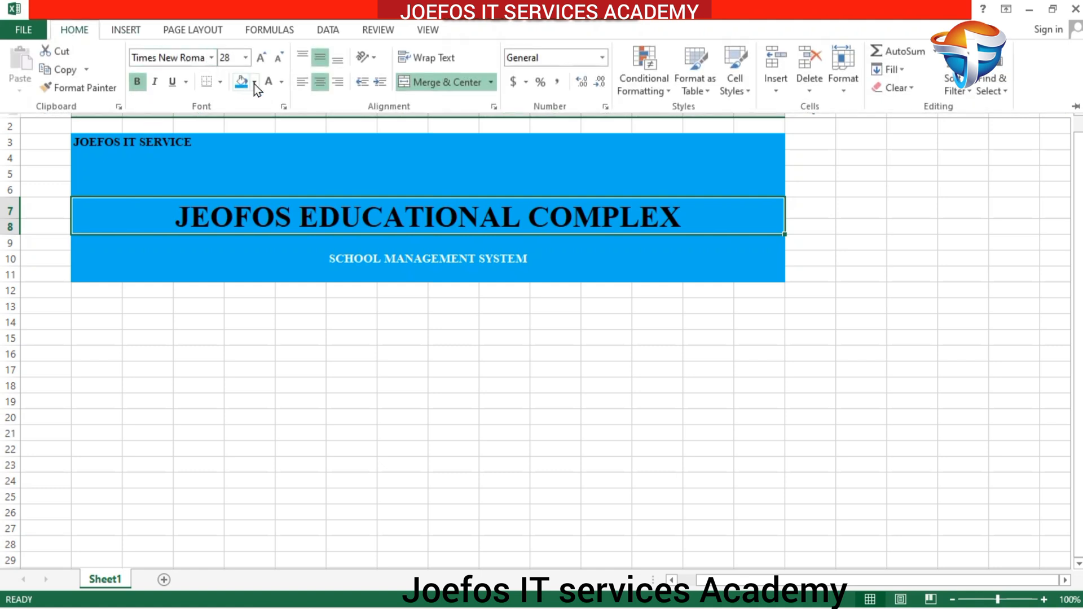
pyautogui.click(281, 82)
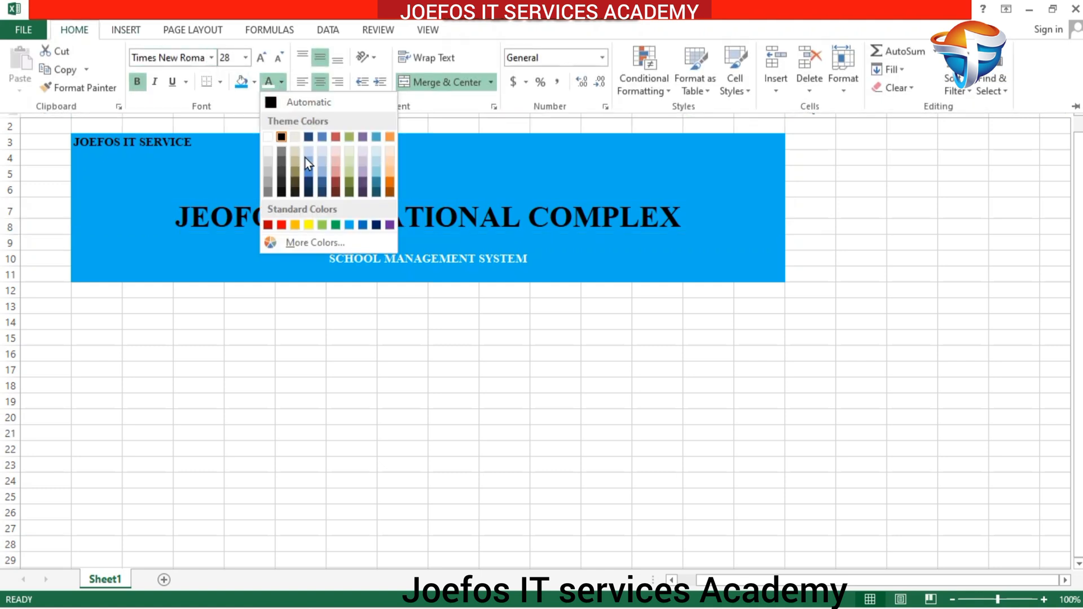
pyautogui.click(306, 227)
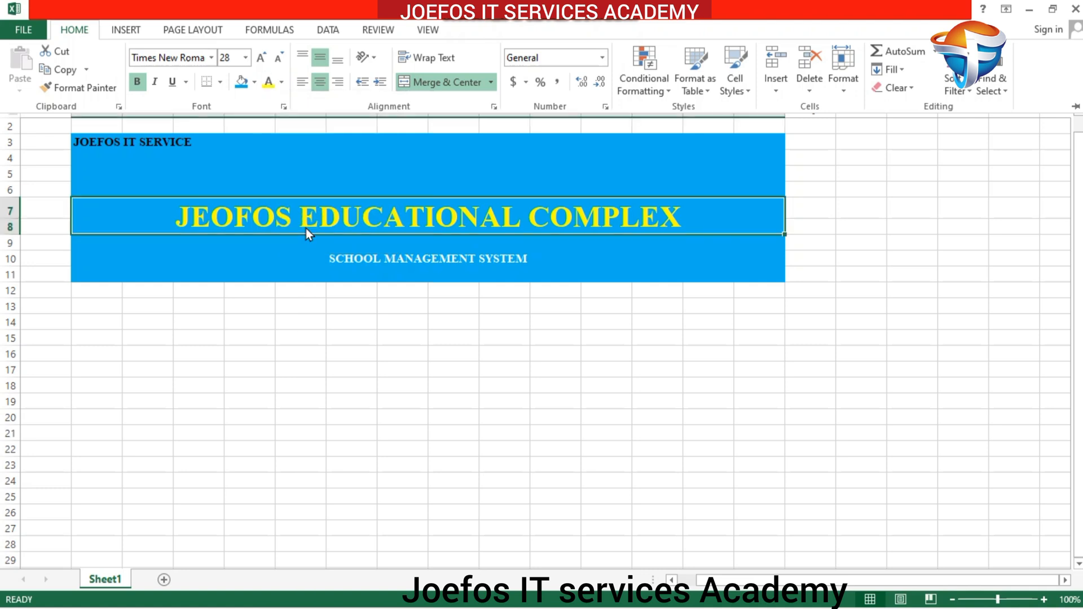
pyautogui.hotkey('ctrl', 'F1')
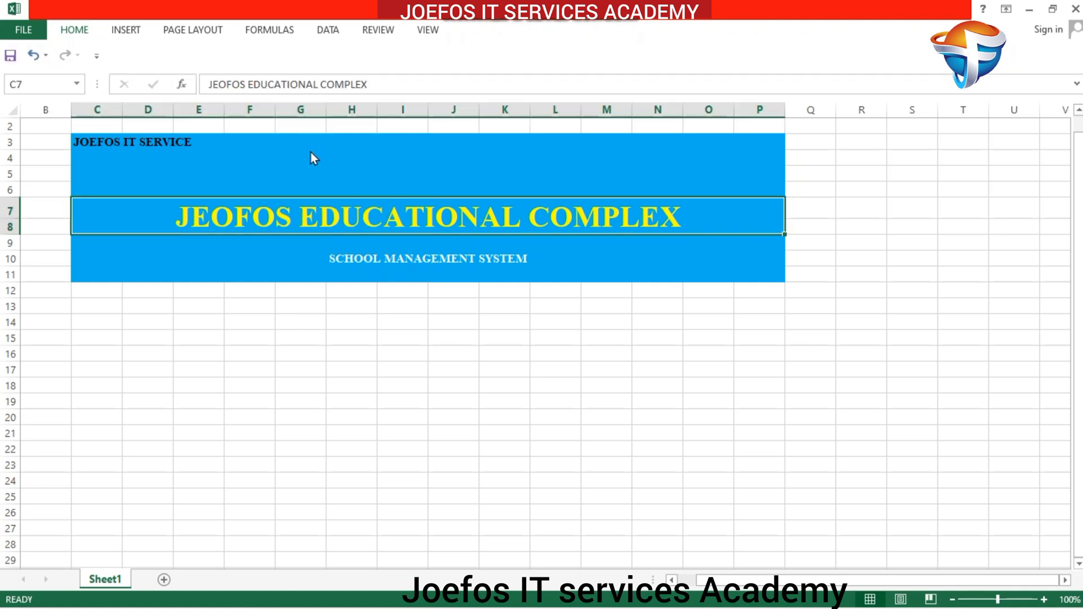
# - Set the font color of the JOEFOS IT SERVICE text in C3:E3 to white
pyautogui.click(175, 142)
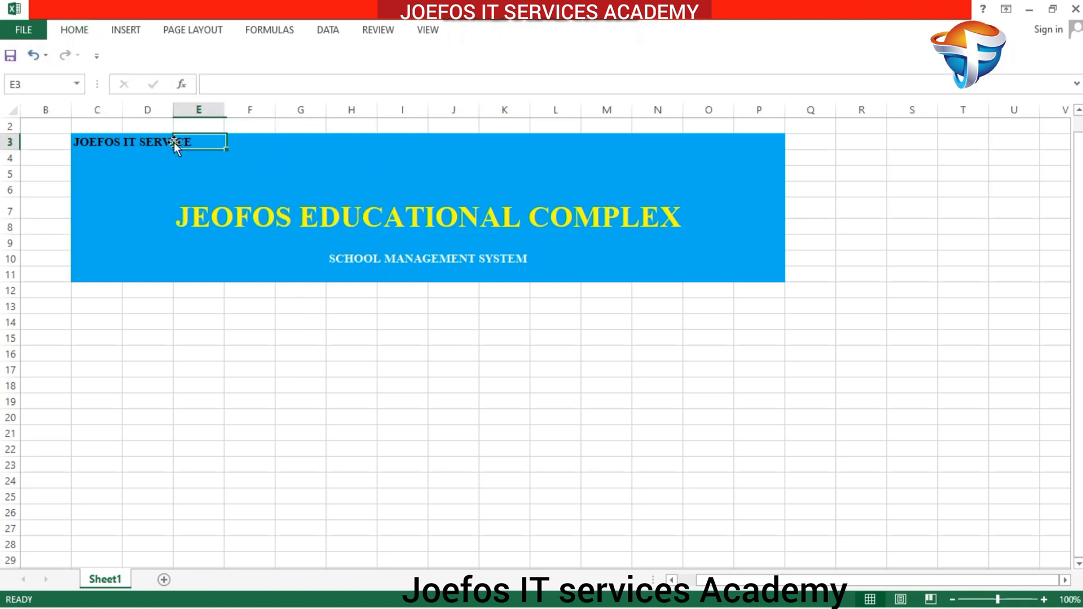
pyautogui.click(79, 142)
pyautogui.moveTo(79, 142); pyautogui.dragTo(185, 142)
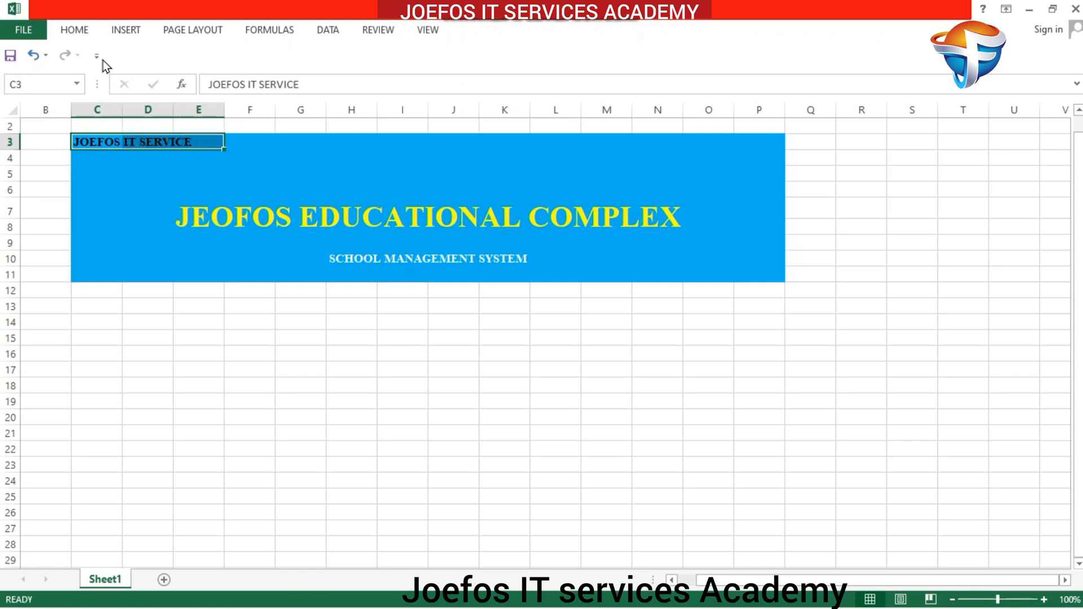
pyautogui.click(75, 30)
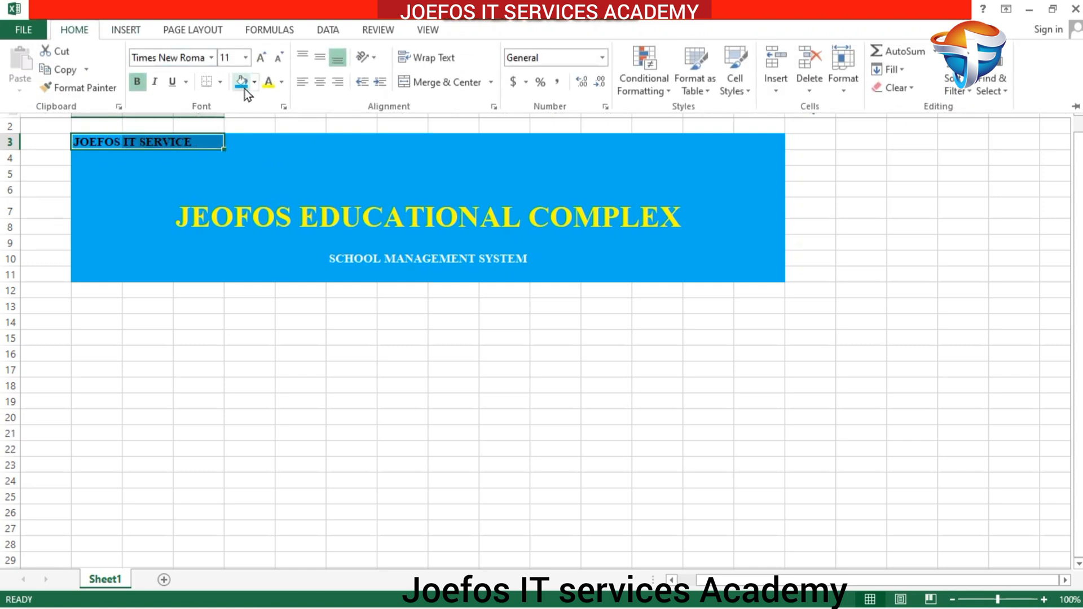
pyautogui.click(278, 86)
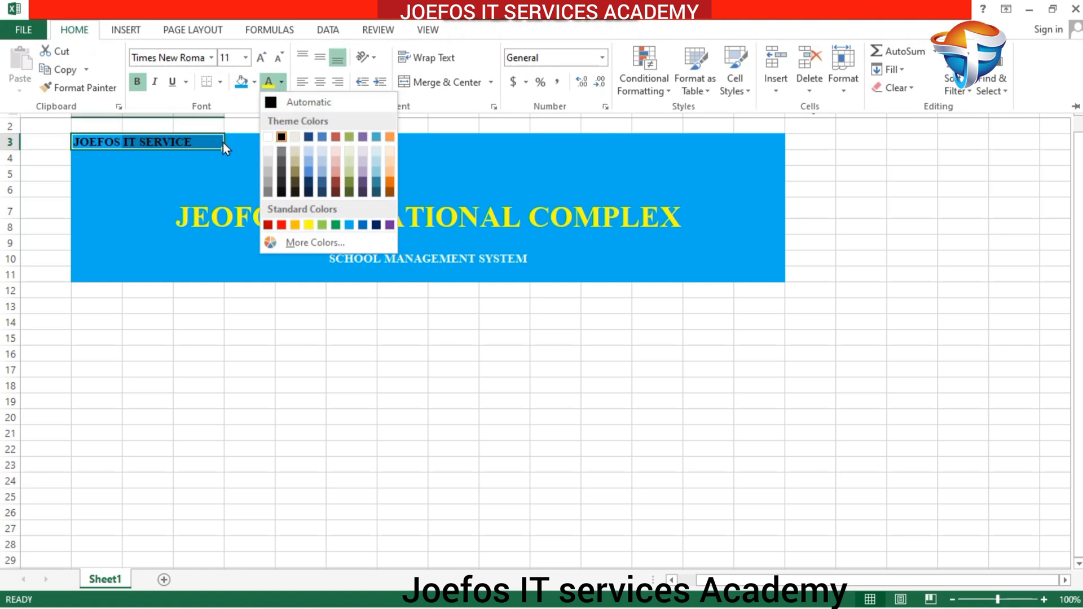
pyautogui.click(267, 137)
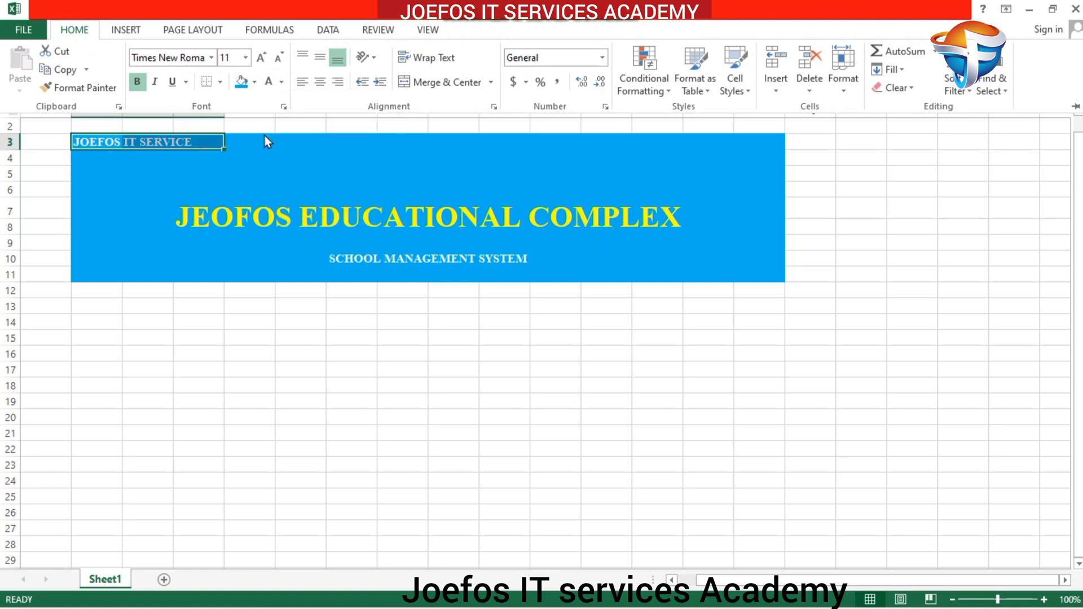
pyautogui.hotkey('ctrl', 'F1')
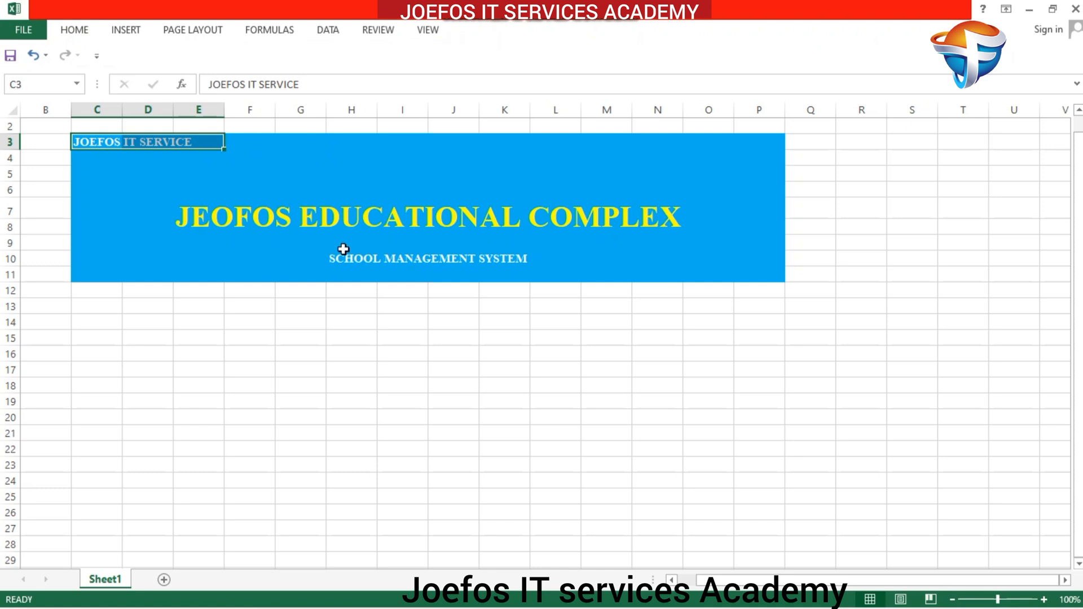
# - Draw a small rounded rectangle in the banner above the heading, across columns I to J in rows 3 and 4
pyautogui.click(308, 263)
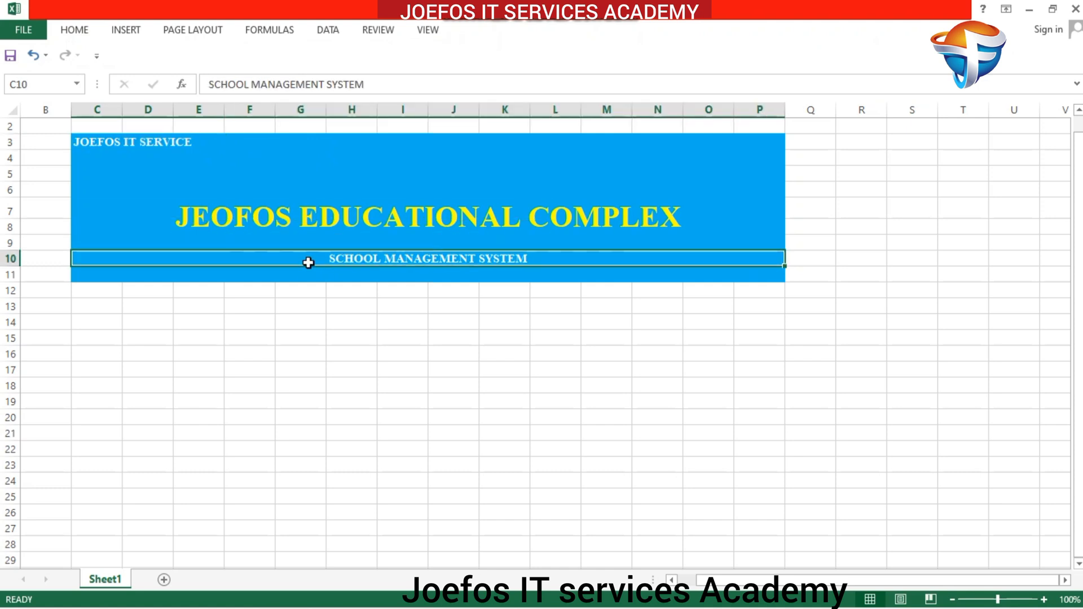
pyautogui.click(375, 163)
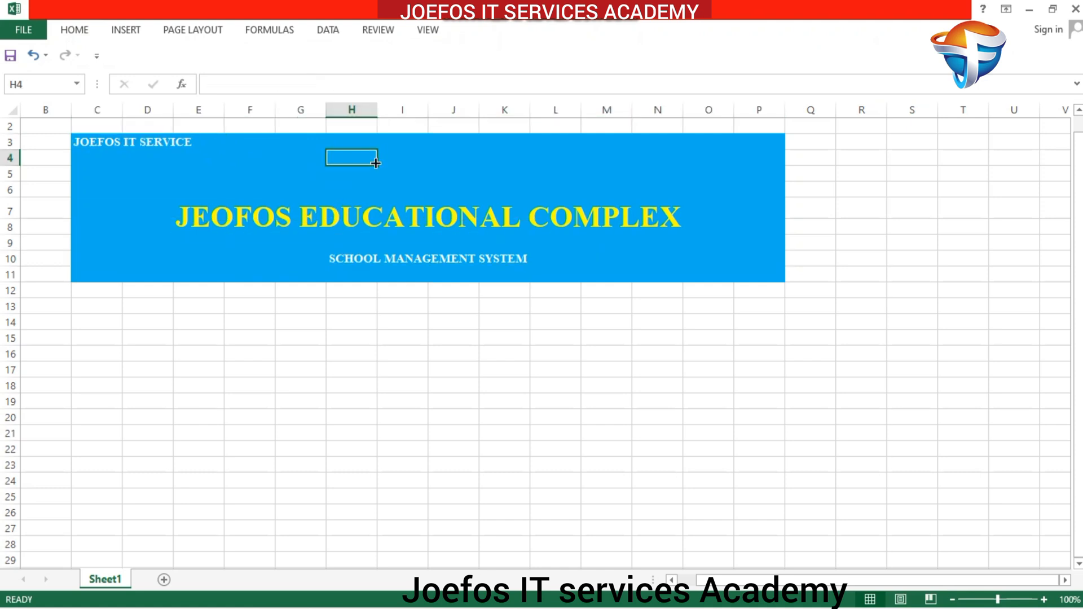
pyautogui.click(505, 148)
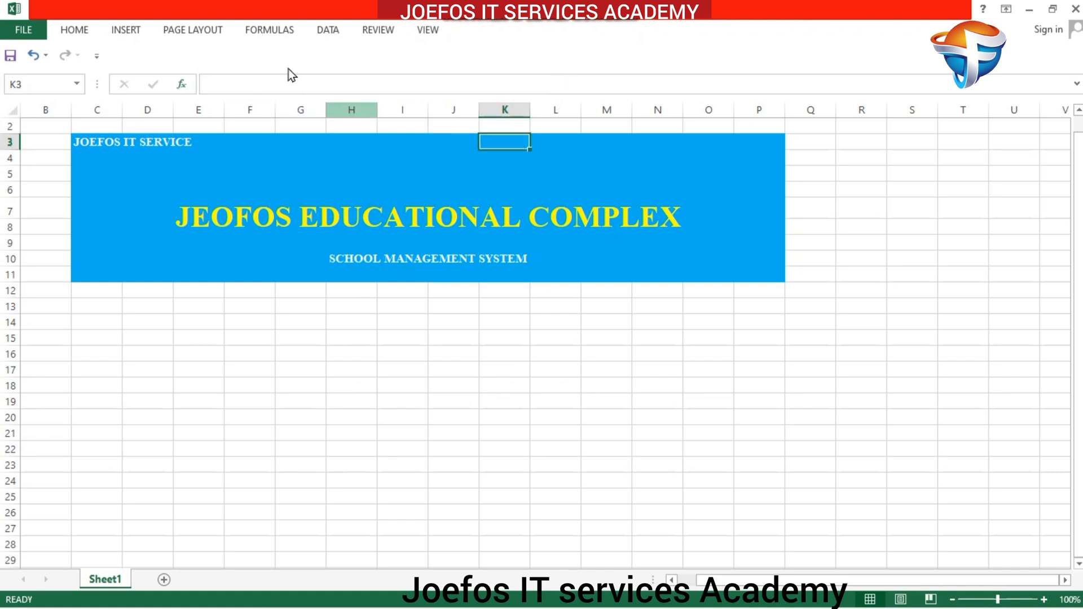
pyautogui.click(127, 31)
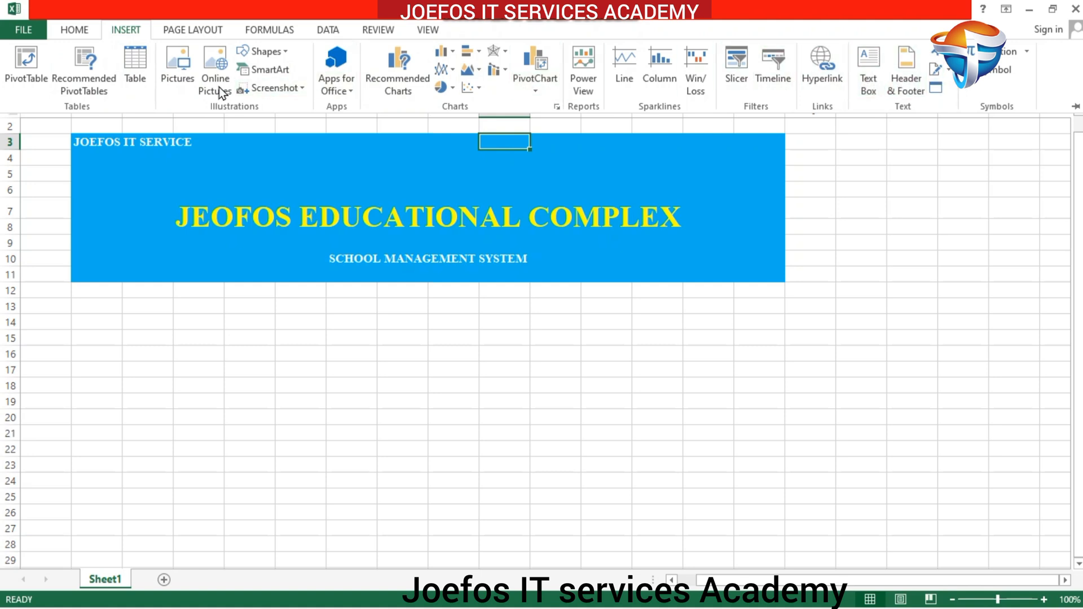
pyautogui.click(286, 55)
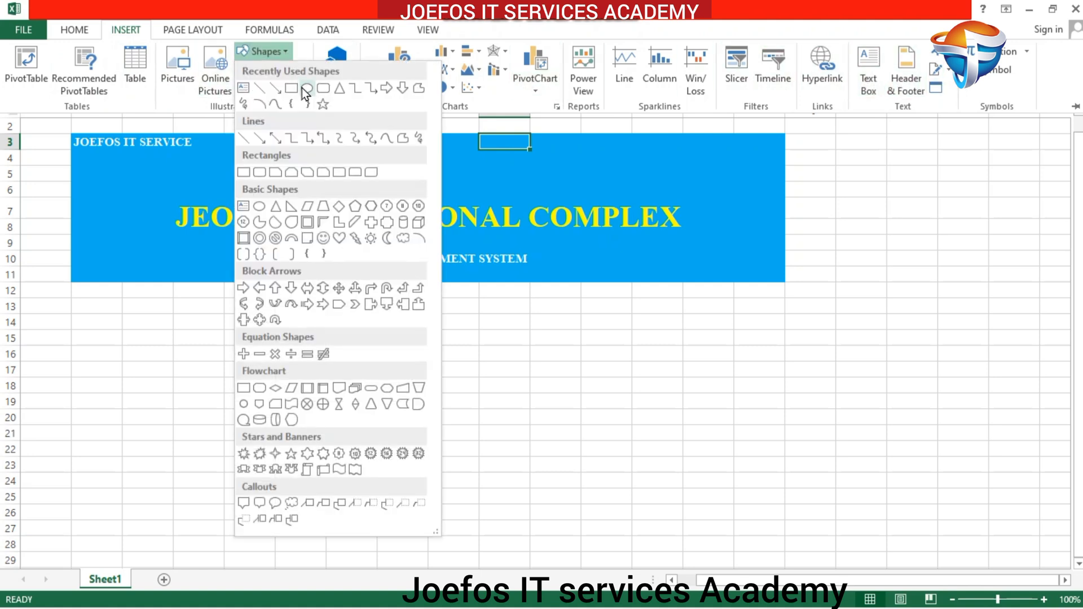
pyautogui.click(323, 88)
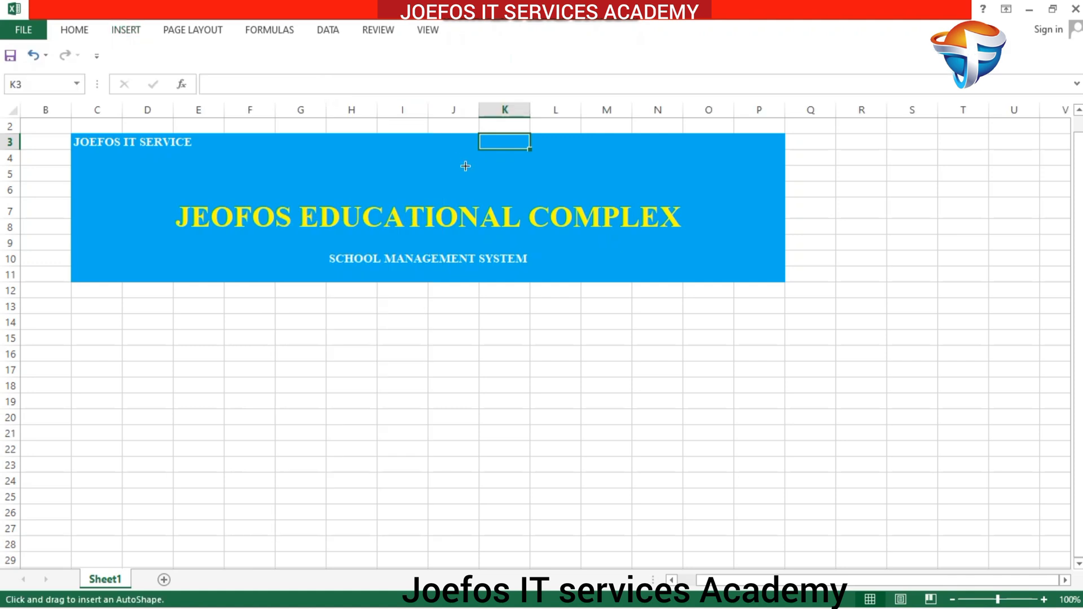
pyautogui.moveTo(416, 144)
pyautogui.mouseDown()
pyautogui.moveTo(515, 162)
pyautogui.moveTo(478, 163)
pyautogui.mouseUp()
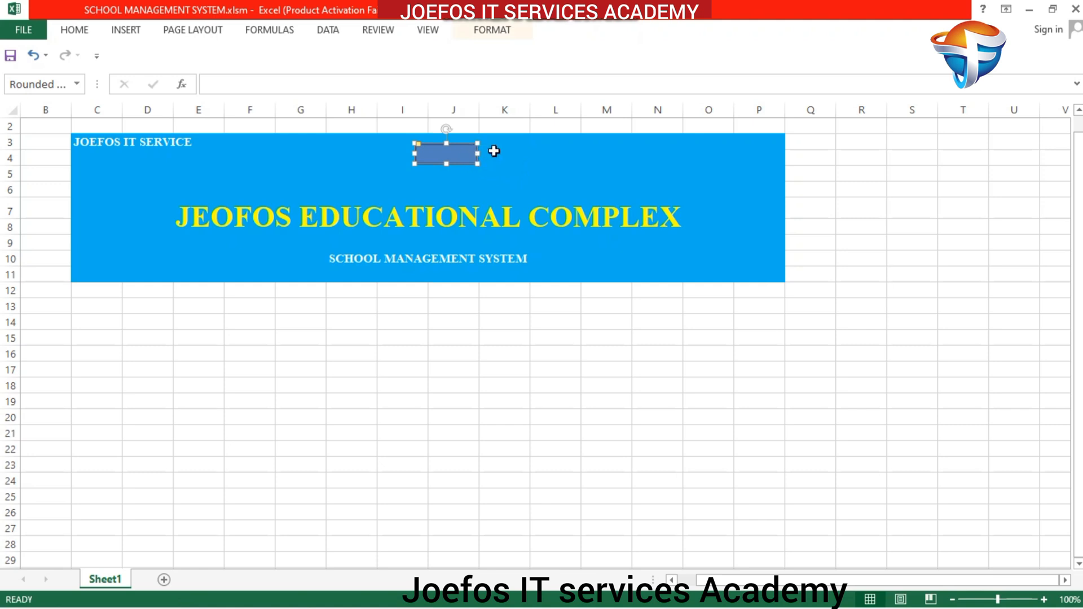
# - Add the text HOME to the rounded rectangle above the heading
pyautogui.rightClick(449, 152)
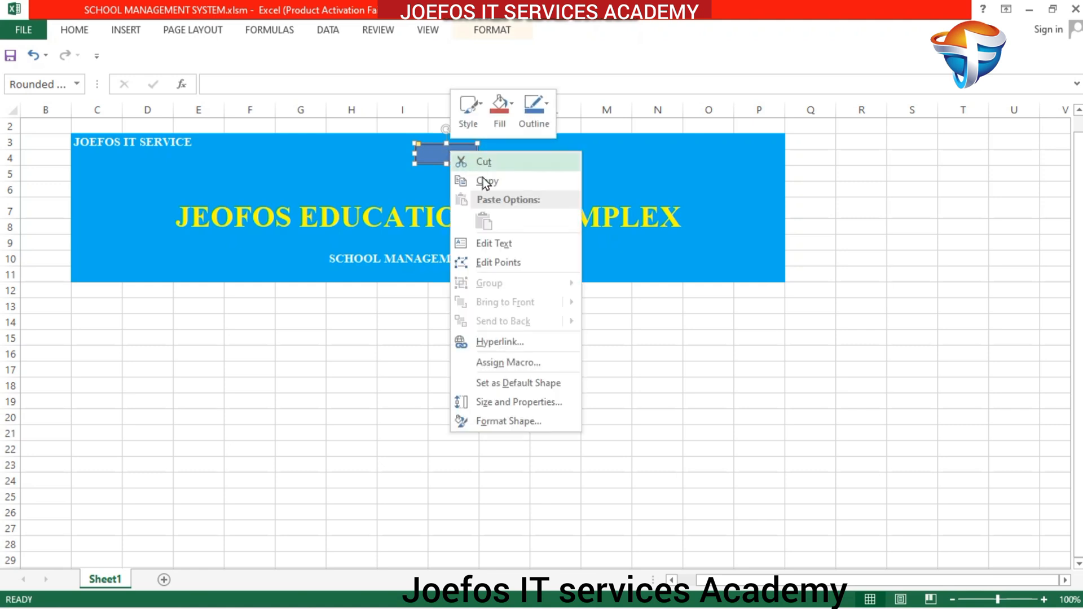
pyautogui.click(496, 244)
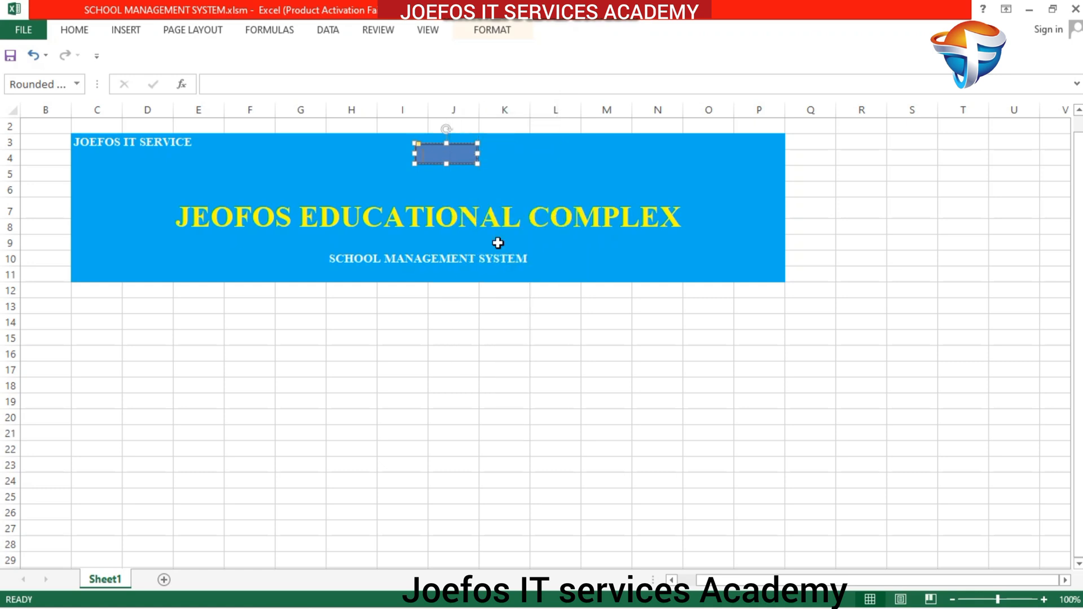
pyautogui.write('HOME')
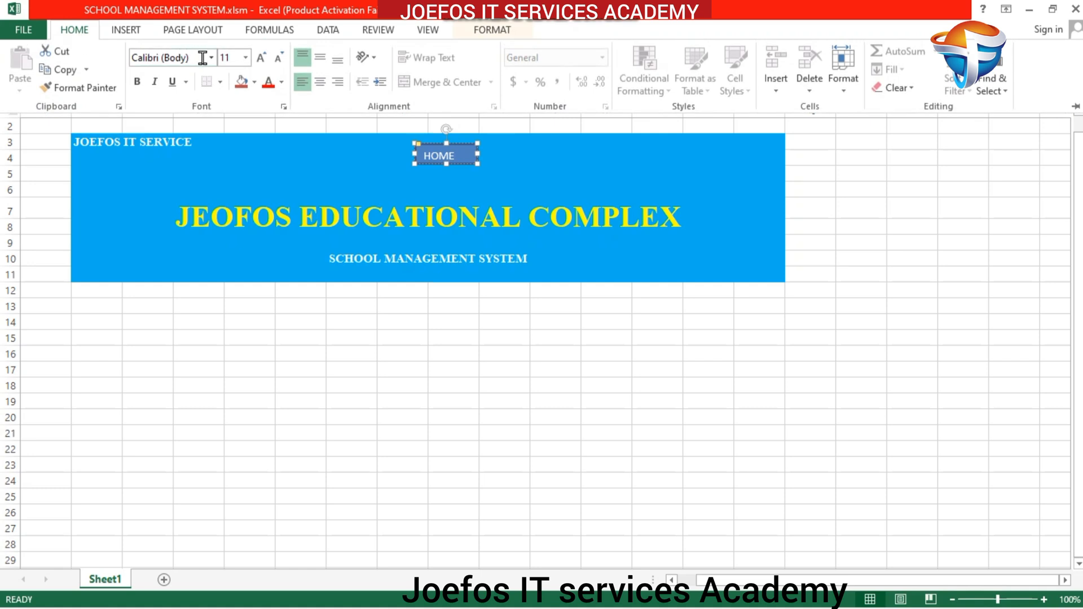
# - Format the HOME label as bold Times New Roman, size 18, and center it horizontally and vertically in the shape
pyautogui.click(193, 59)
pyautogui.press('BackSpace')
pyautogui.write('Times New Roma')
pyautogui.click(194, 58)
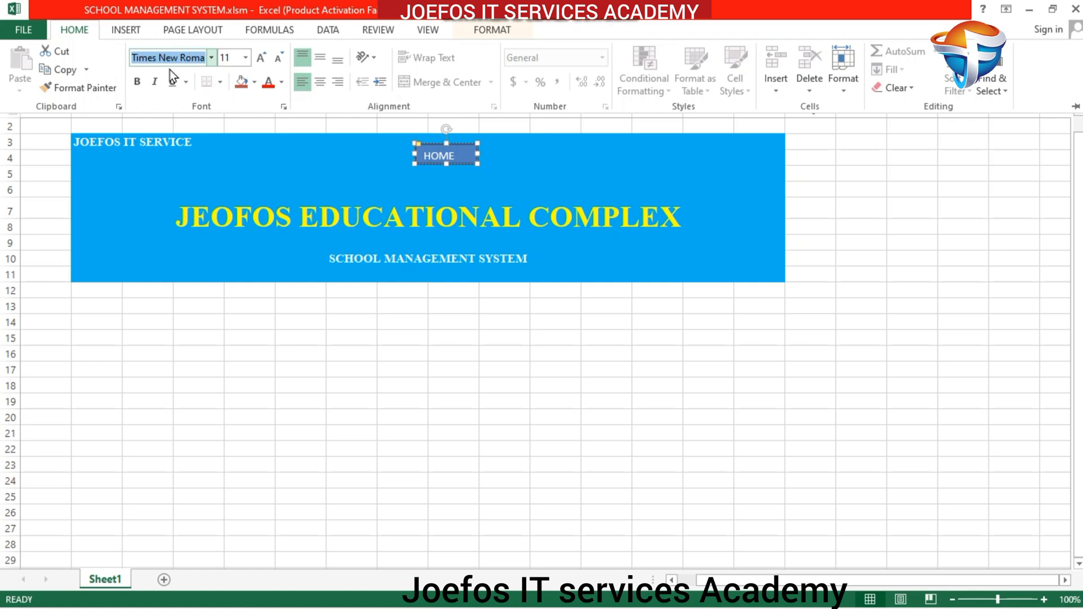
pyautogui.click(136, 81)
pyautogui.click(263, 57)
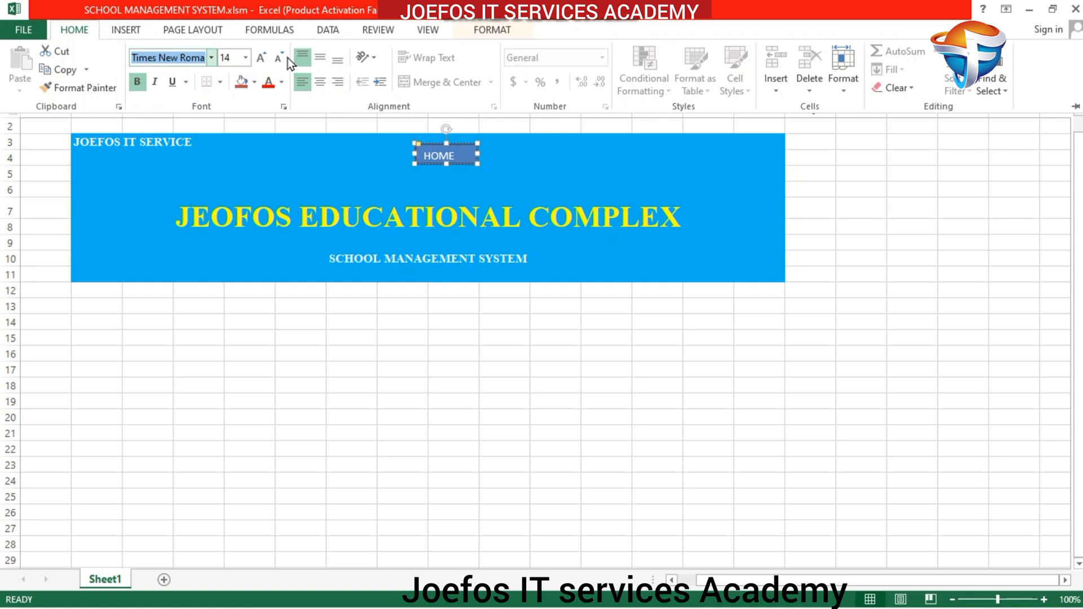
pyautogui.click(320, 58)
pyautogui.click(320, 81)
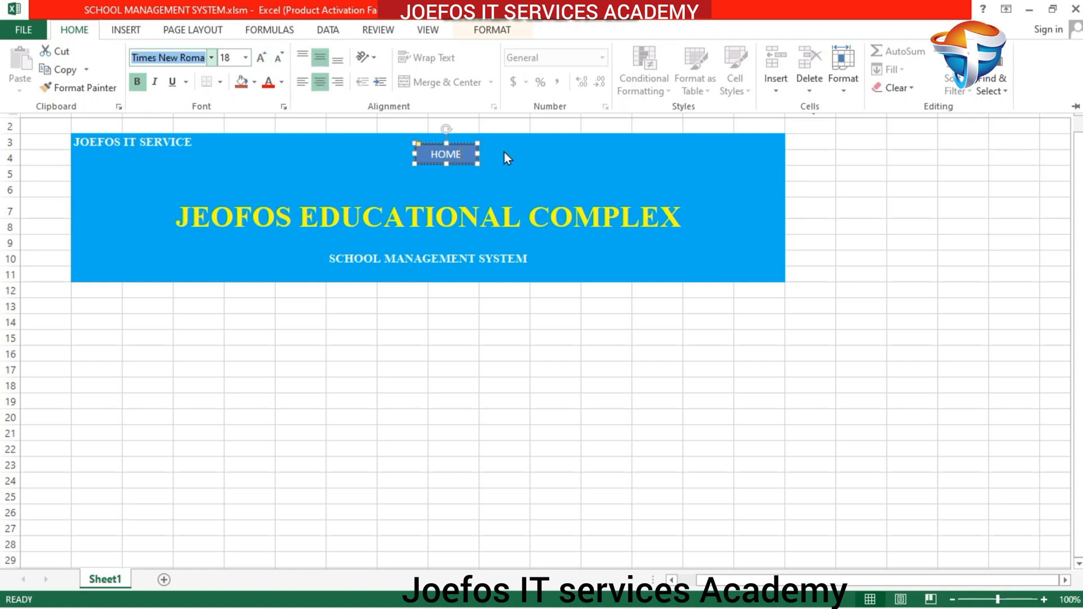
# - Apply the green-filled shape style with a white outline to the HOME button
pyautogui.click(490, 28)
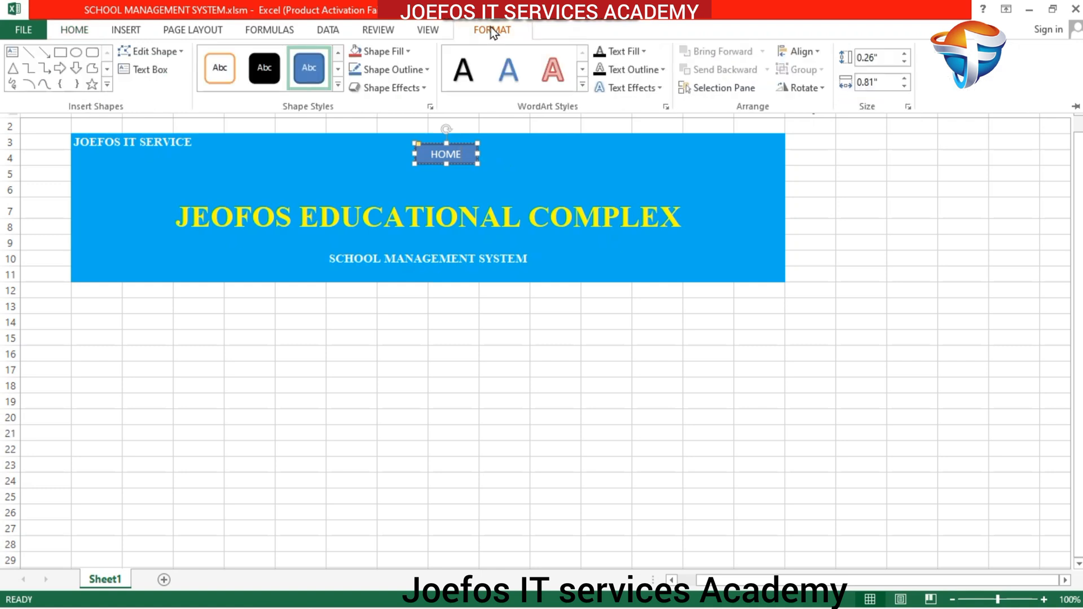
pyautogui.click(338, 85)
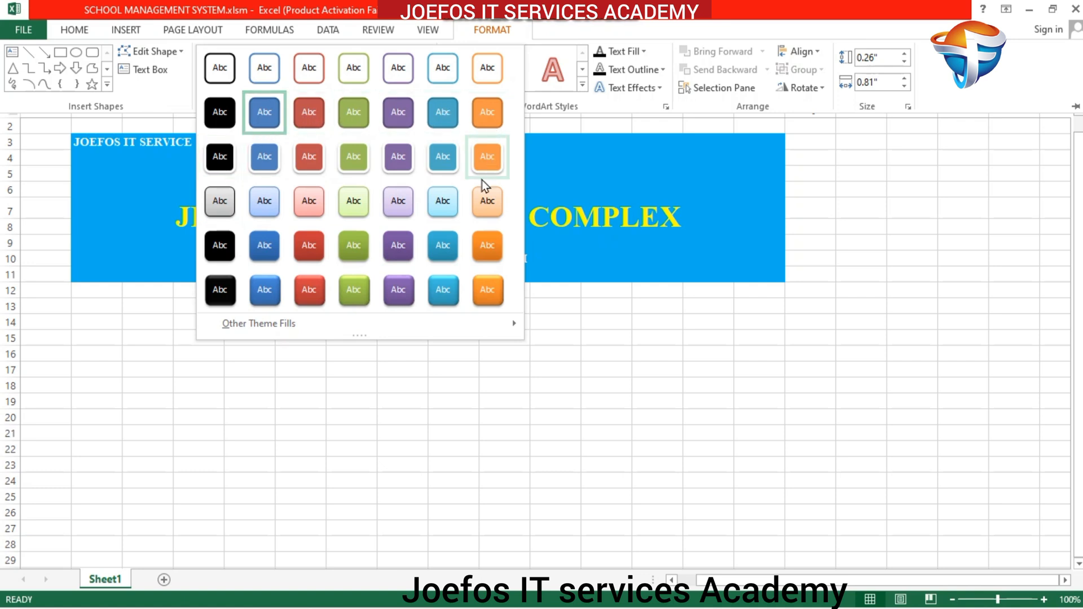
pyautogui.click(270, 290)
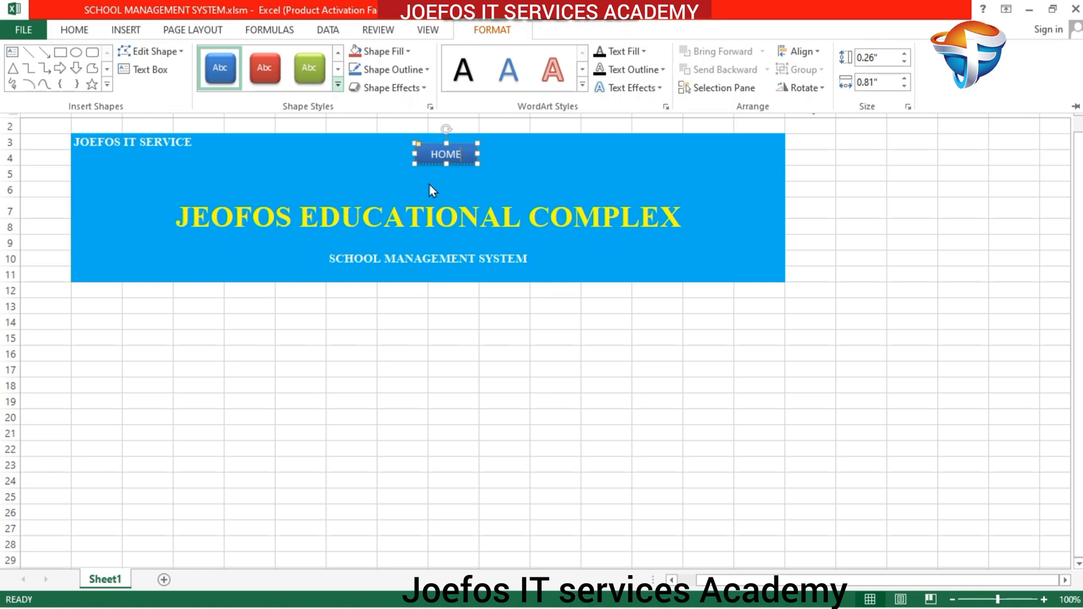
pyautogui.click(338, 85)
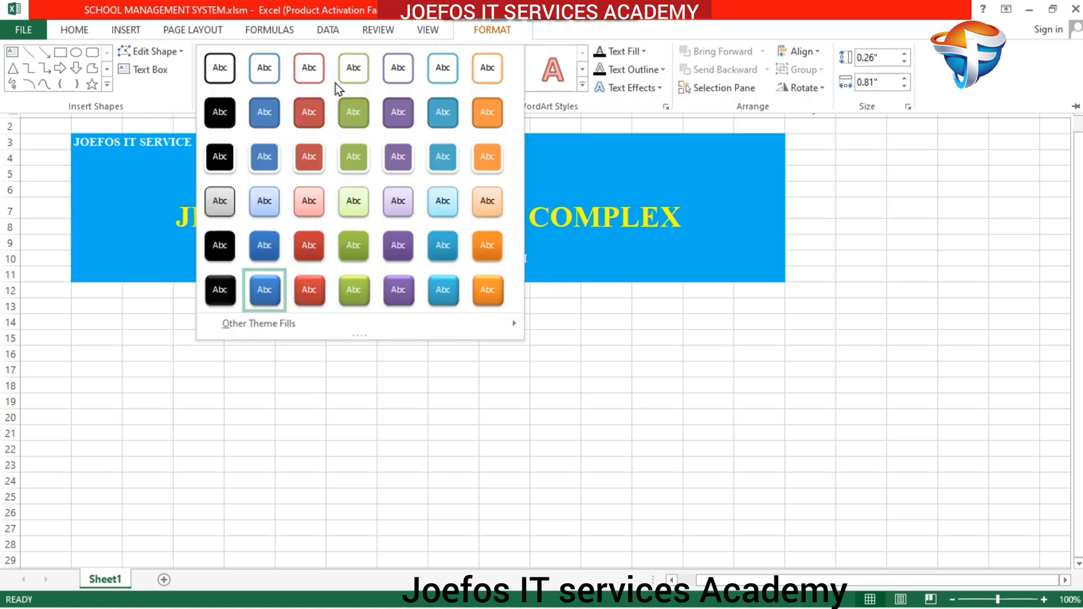
pyautogui.click(360, 163)
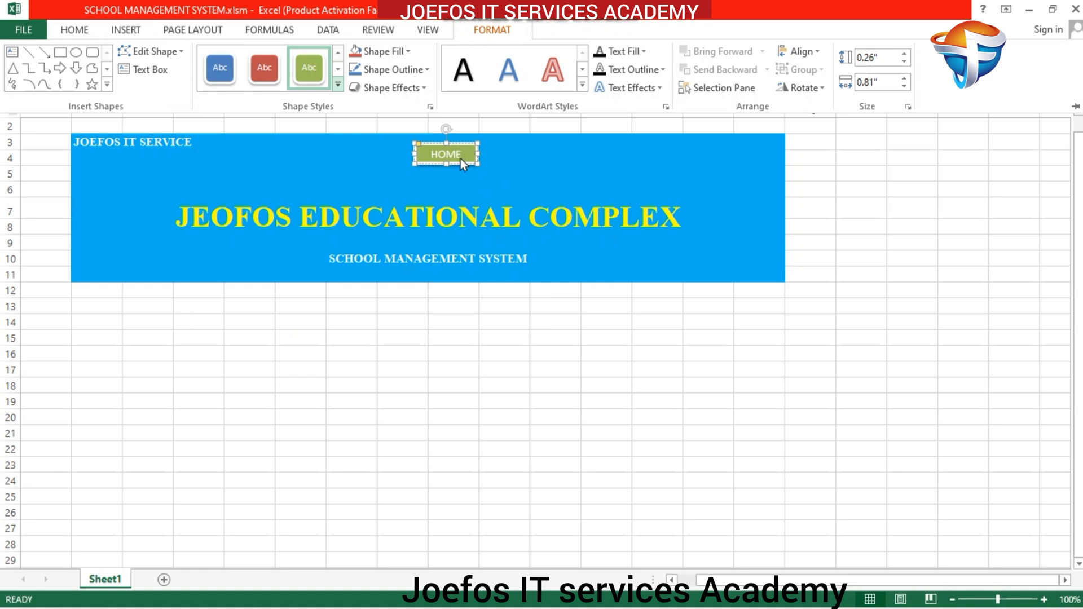
# - Set the HOME button's fill to the blue theme color
pyautogui.click(409, 52)
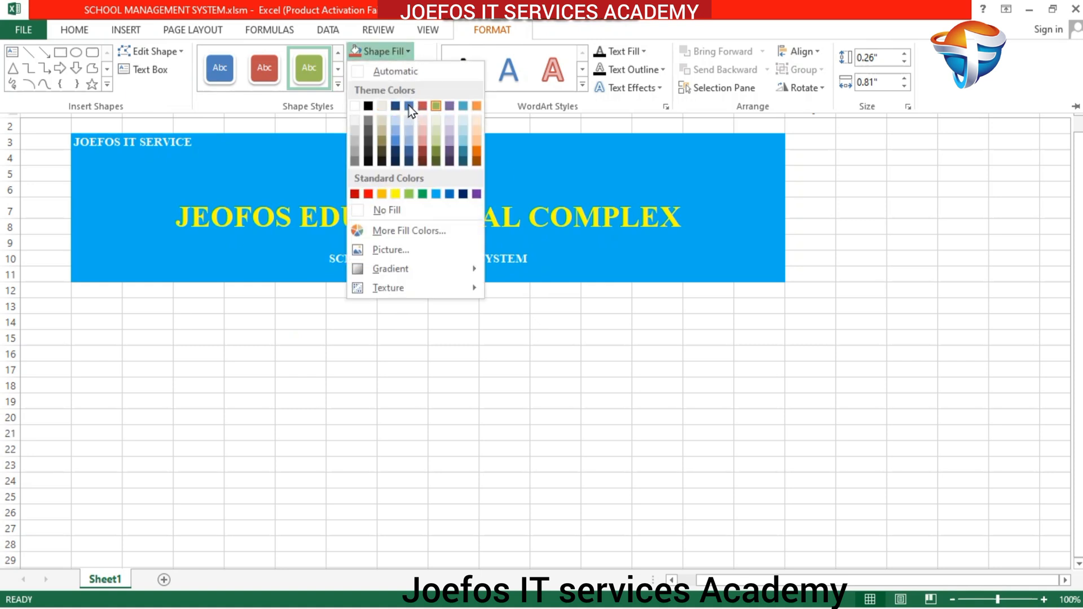
pyautogui.click(411, 110)
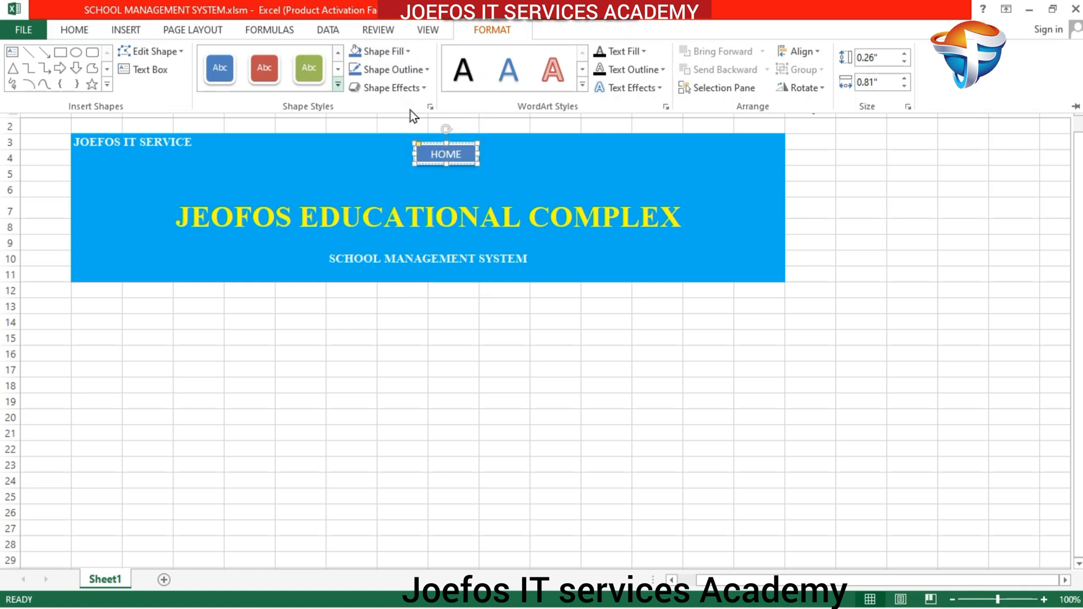
pyautogui.hotkey('ctrl', 'F1')
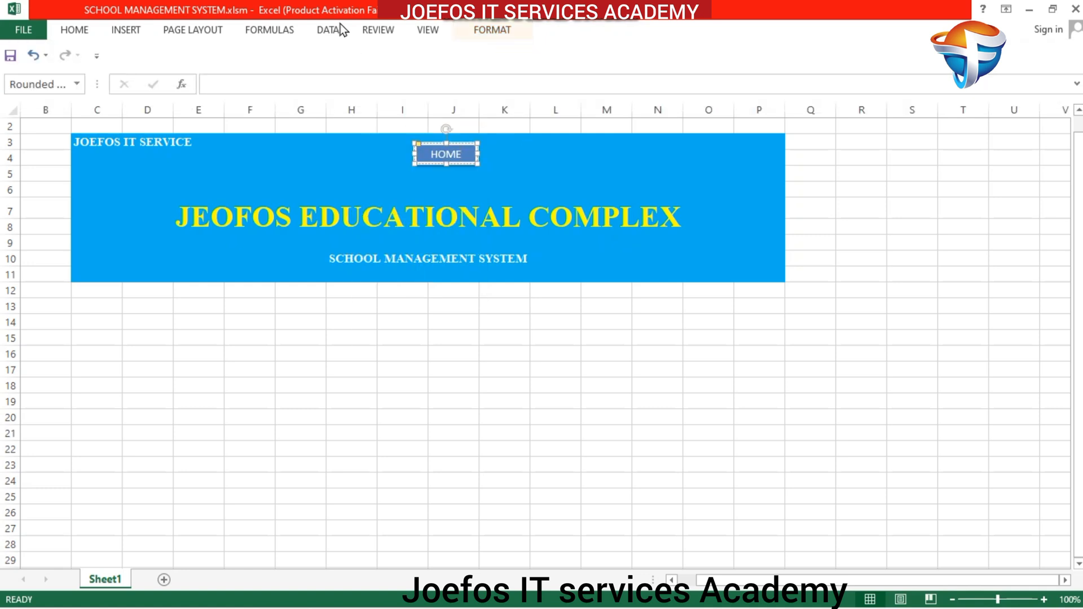
# - Change the HOME button's fill to the orange theme color
pyautogui.click(488, 30)
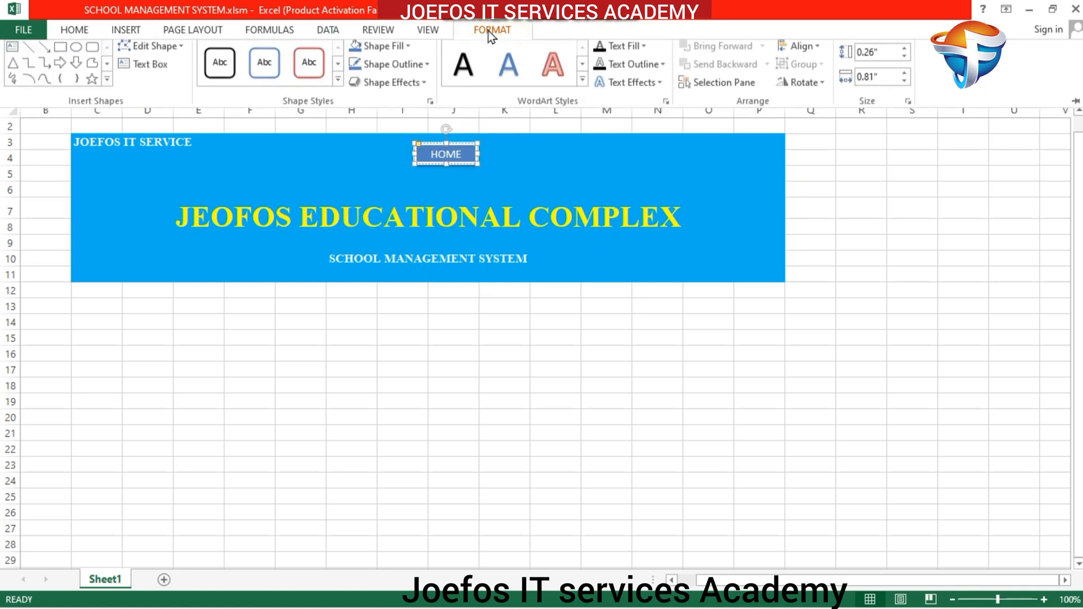
pyautogui.click(408, 51)
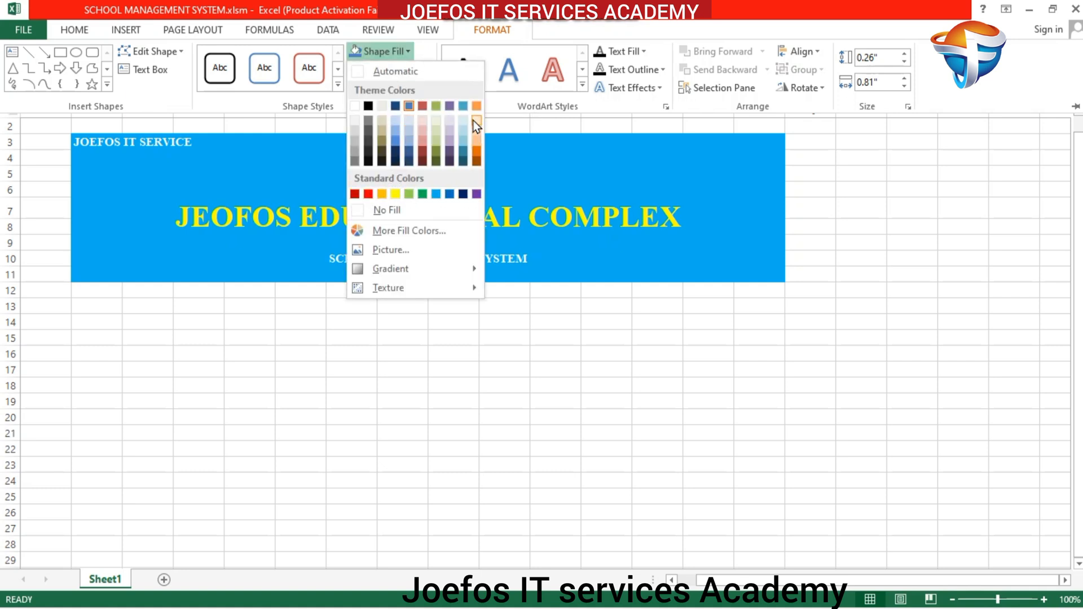
pyautogui.click(476, 106)
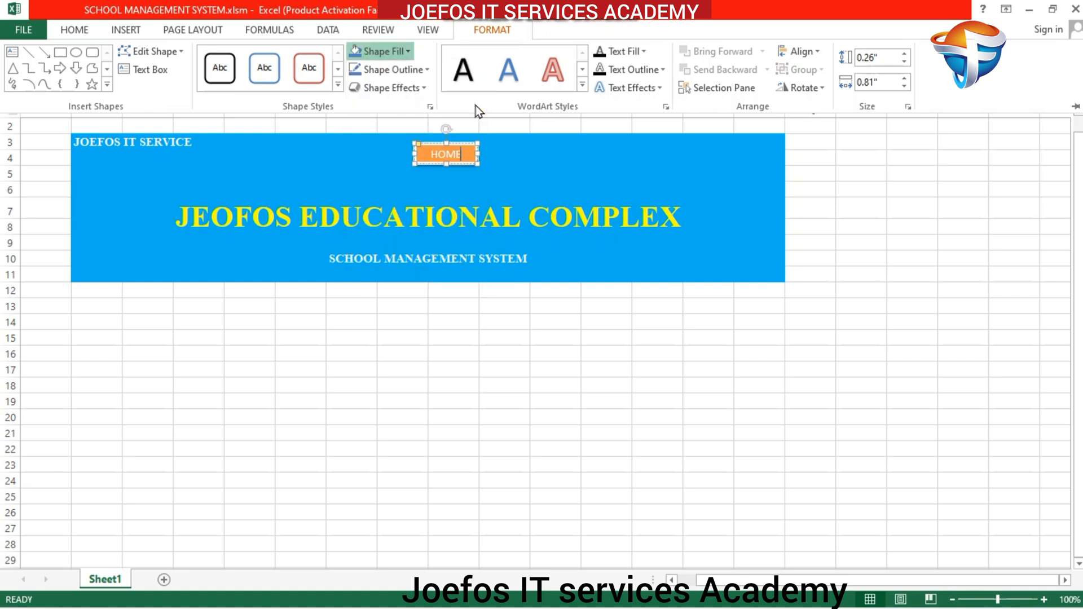
pyautogui.click(507, 154)
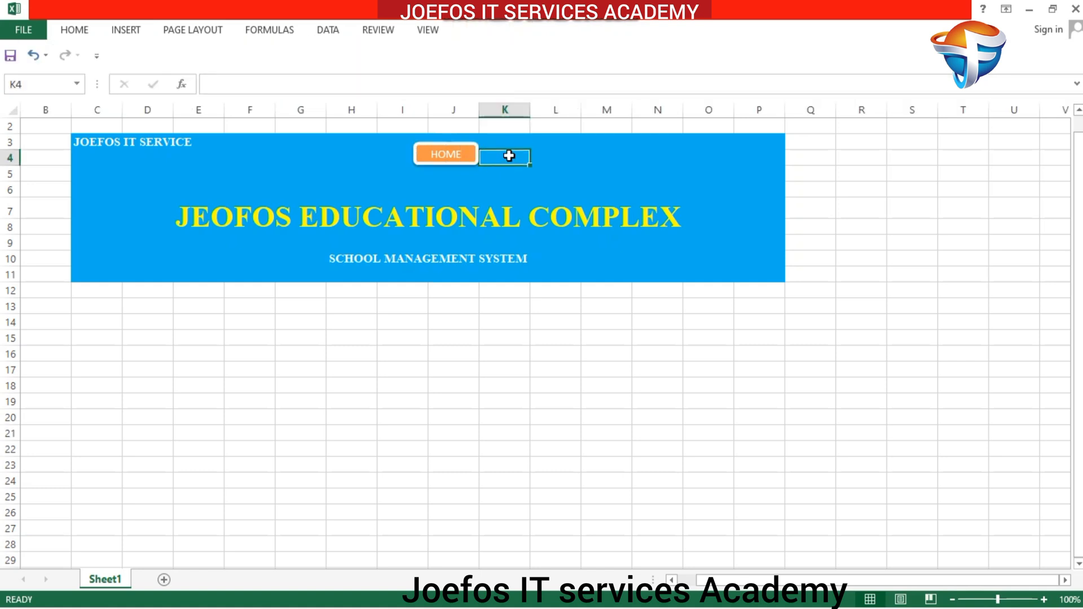
# - Duplicate the HOME button and place the copy beside it across columns K to L in rows 3 and 4
pyautogui.click(457, 154)
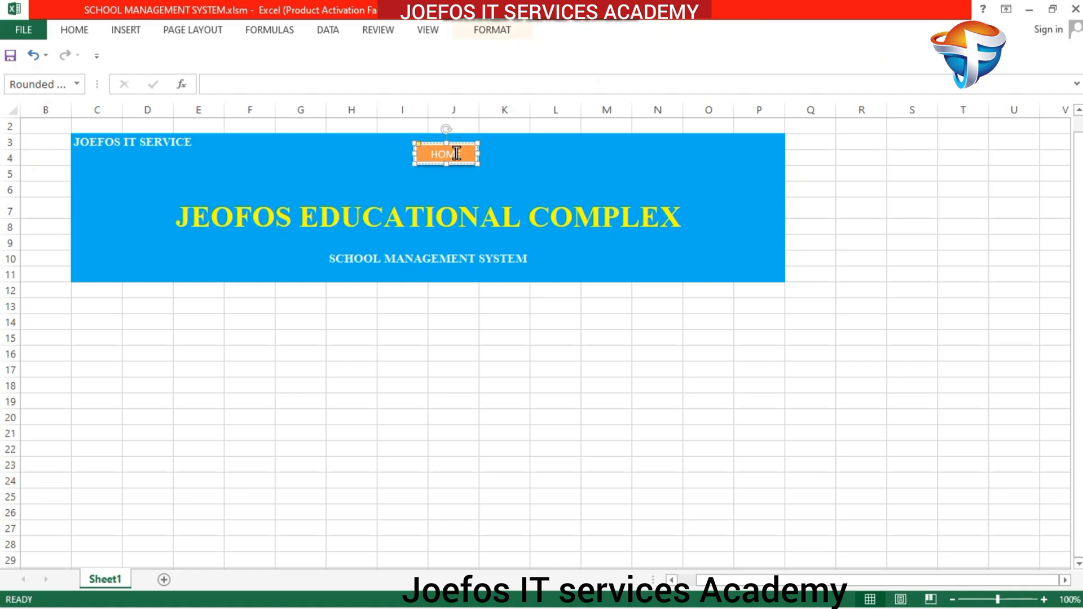
pyautogui.click(498, 153)
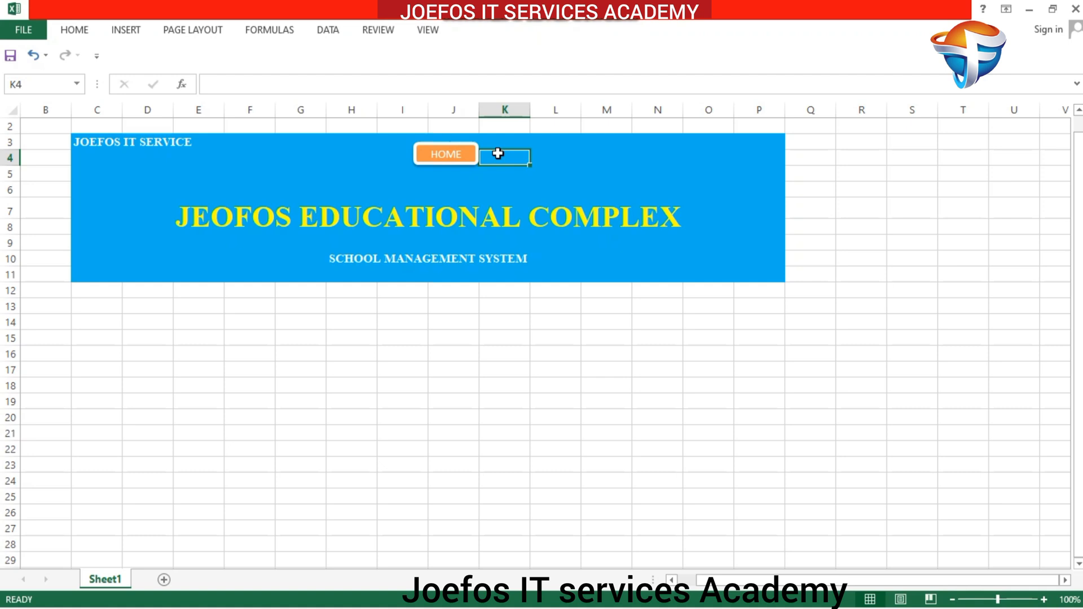
pyautogui.click(473, 154)
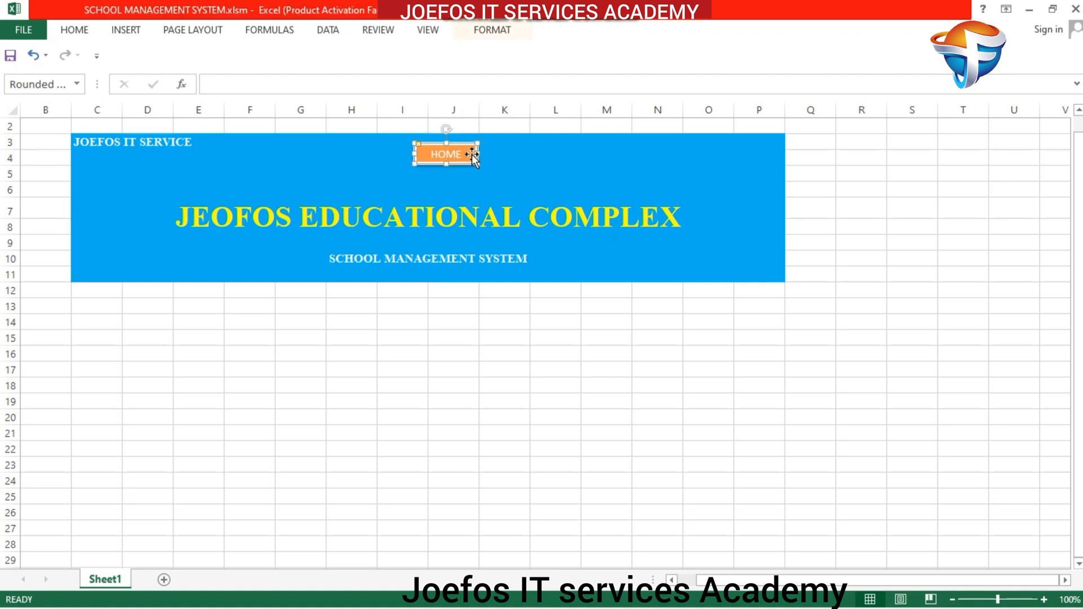
pyautogui.hotkey('ctrl', 'd')
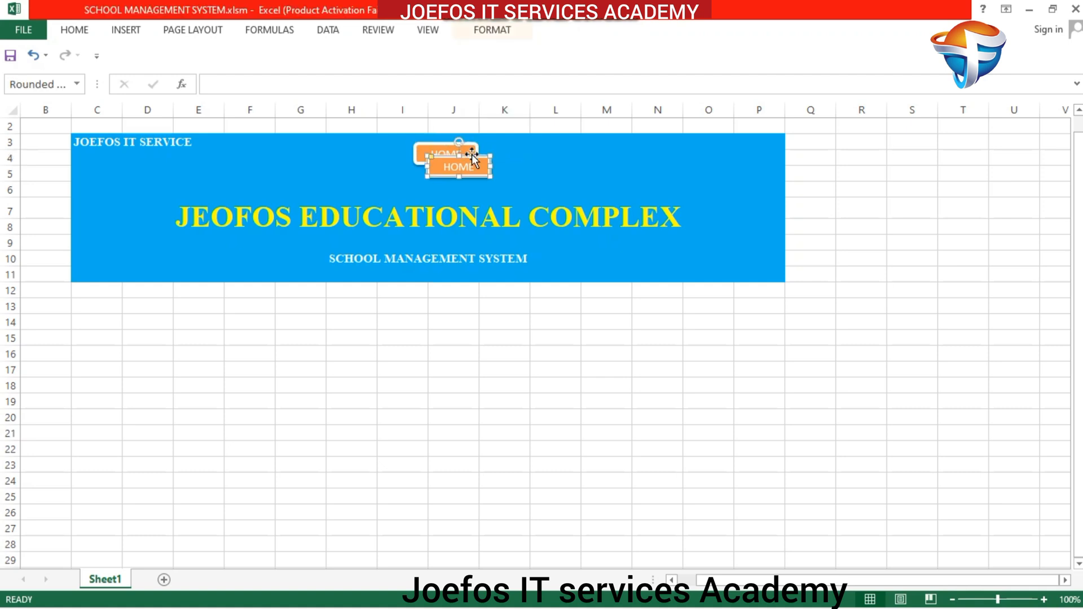
pyautogui.moveTo(472, 154); pyautogui.dragTo(545, 146)
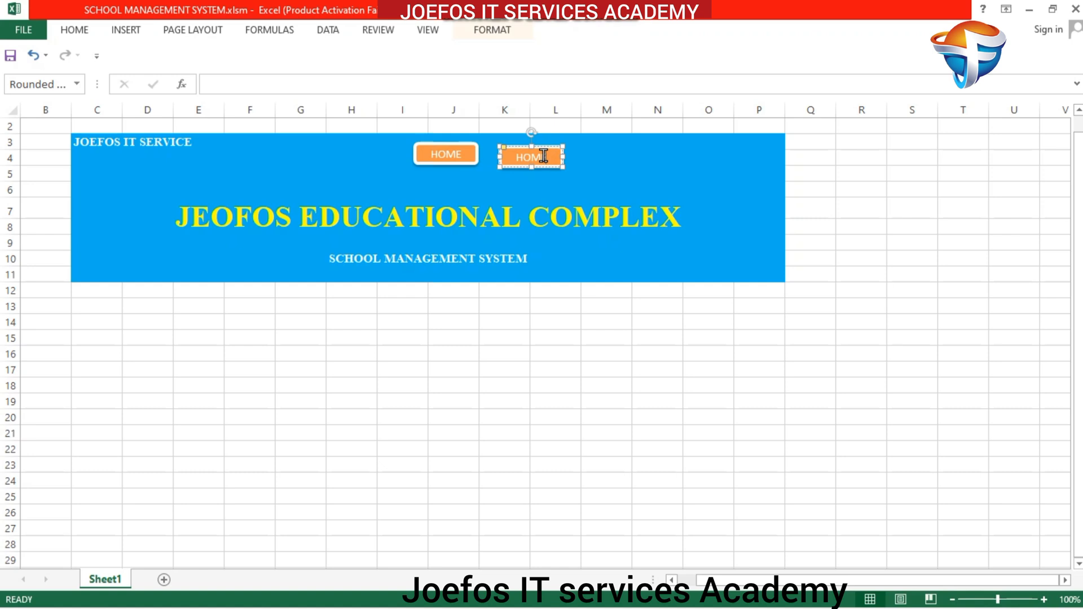
# - Replace the text of the duplicated button with ABOUT
pyautogui.rightClick(544, 156)
pyautogui.write('ABOUT')
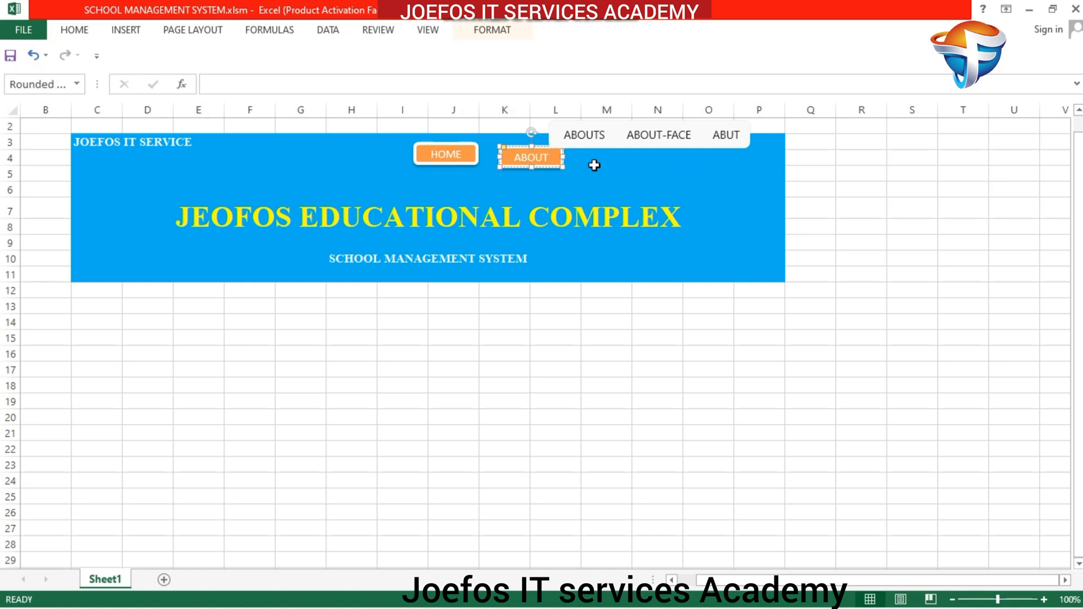
pyautogui.click(615, 168)
# - Copy the ABOUT button to columns M to N in rows 3 and 4 and relabel the copy ADD
pyautogui.click(558, 160)
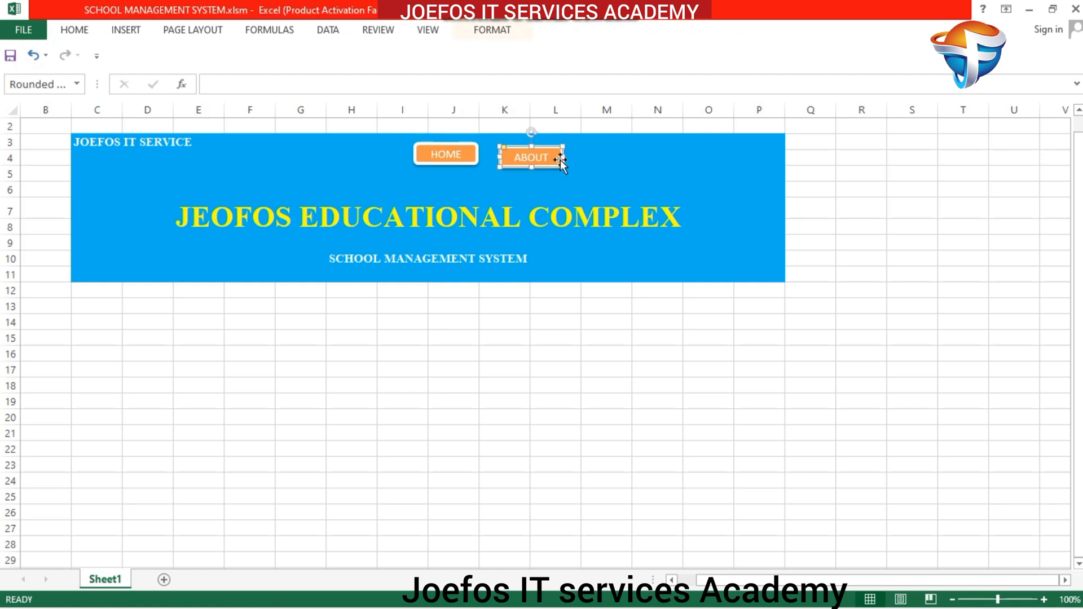
pyautogui.moveTo(560, 160); pyautogui.dragTo(636, 144)
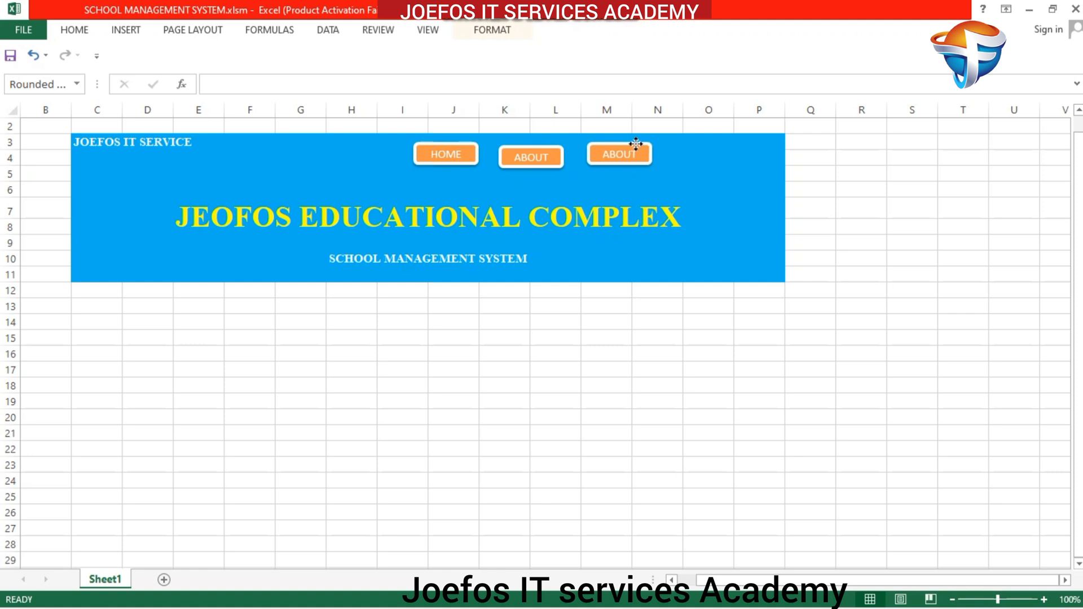
pyautogui.click(637, 146)
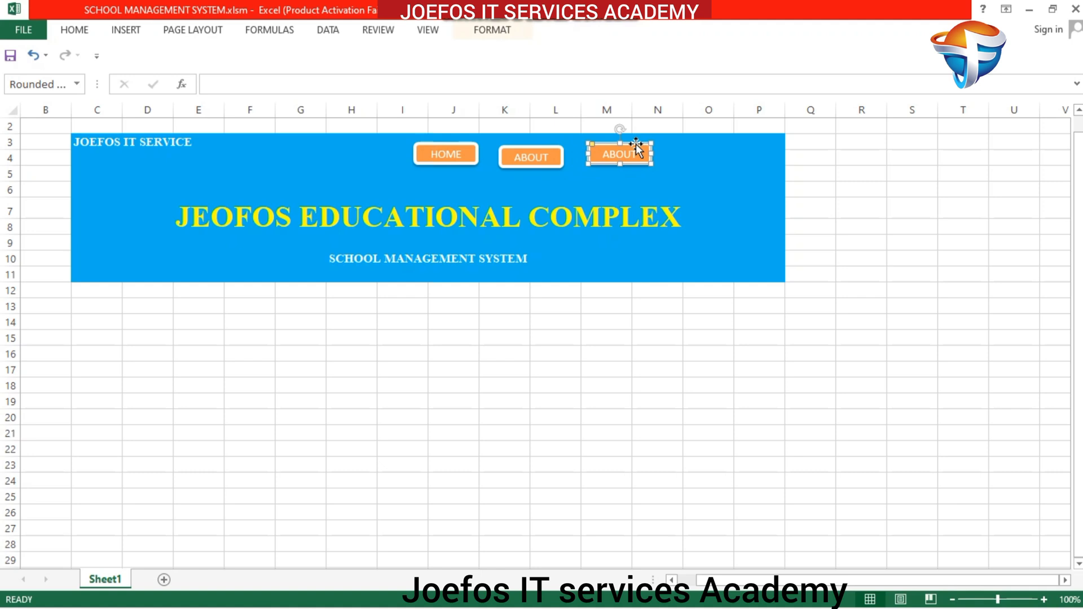
pyautogui.click(636, 157)
pyautogui.write('ADD')
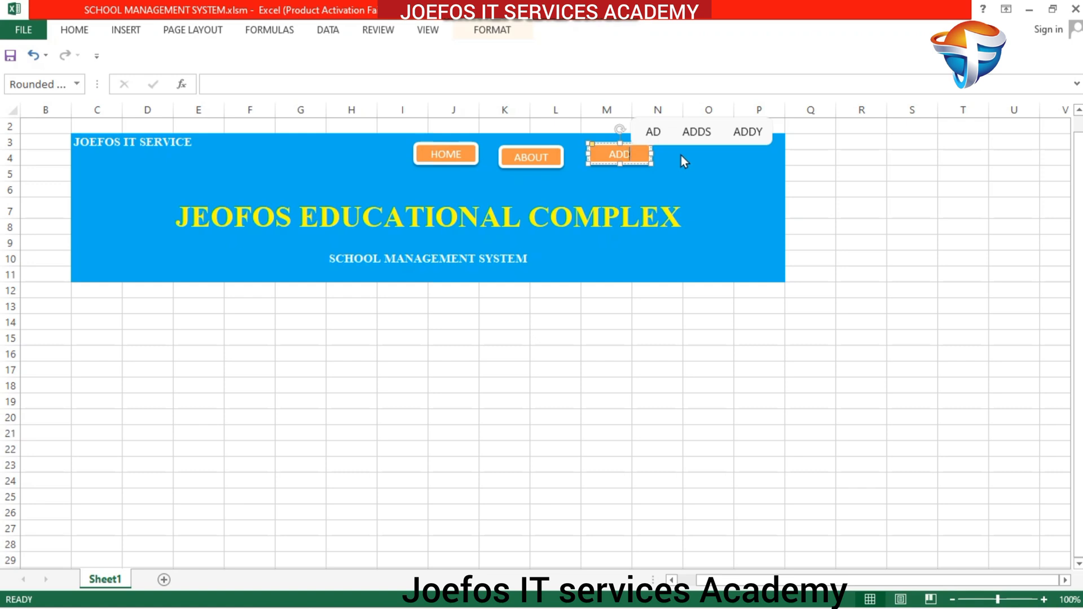
pyautogui.click(664, 180)
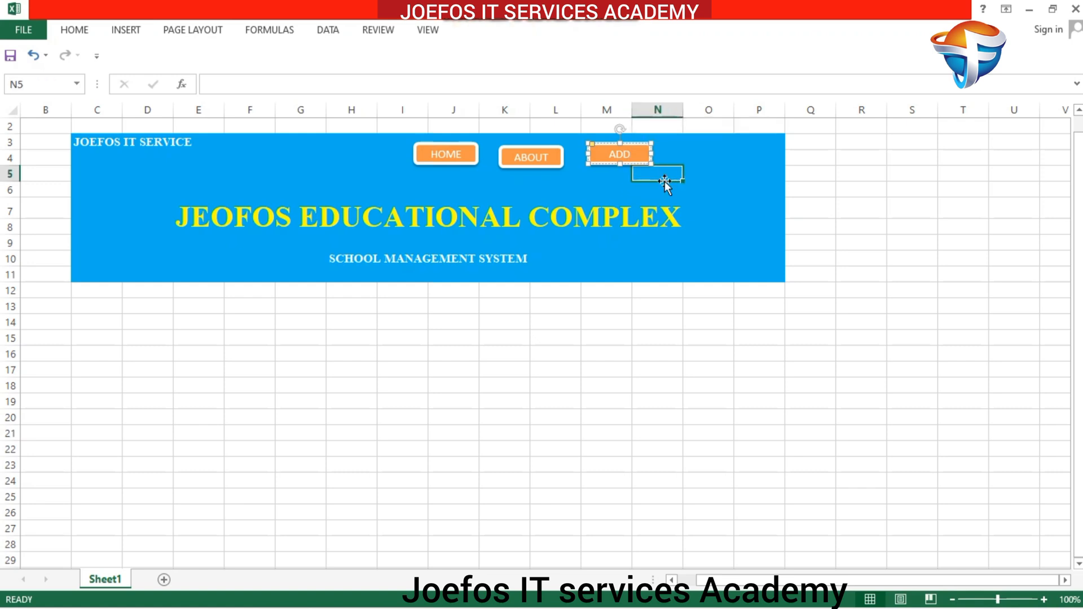
# - Paste another button copy at cell O4 and change its text to CLOSE
pyautogui.click(699, 156)
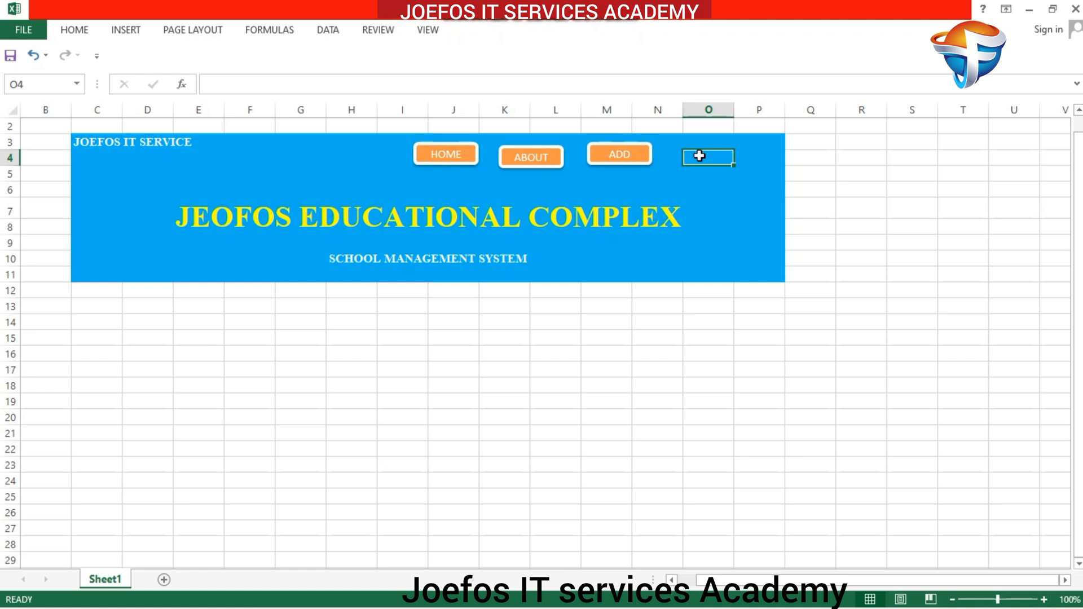
pyautogui.hotkey('ctrl', 'v')
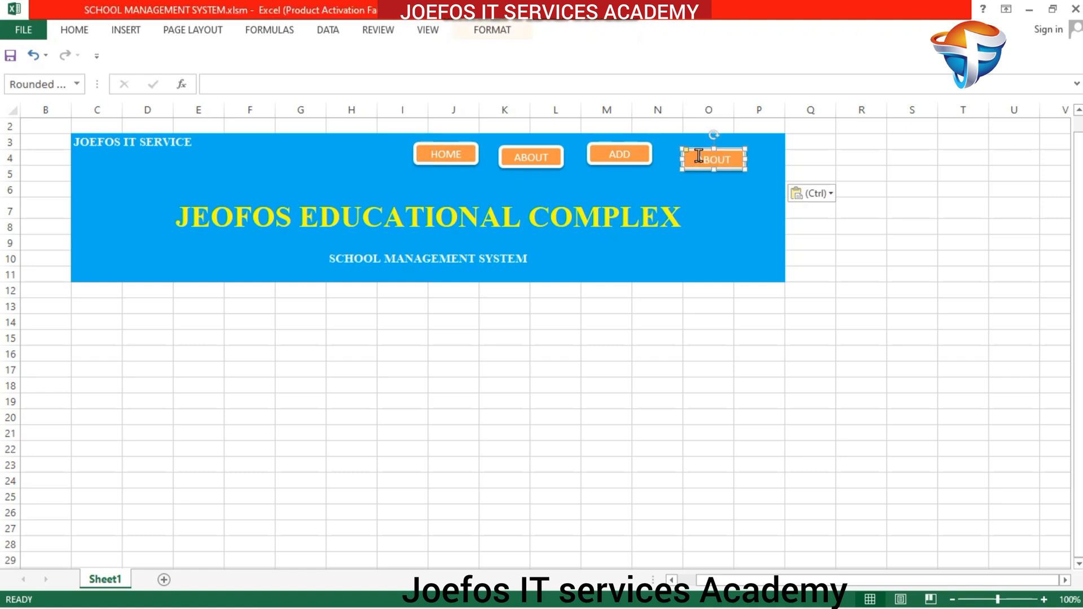
pyautogui.doubleClick(729, 157)
pyautogui.click(730, 157)
pyautogui.press('BackSpace')
pyautogui.press('BackSpace')
pyautogui.press('BackSpace')
pyautogui.press('BackSpace')
pyautogui.press('BackSpace')
pyautogui.write('CLOSE')
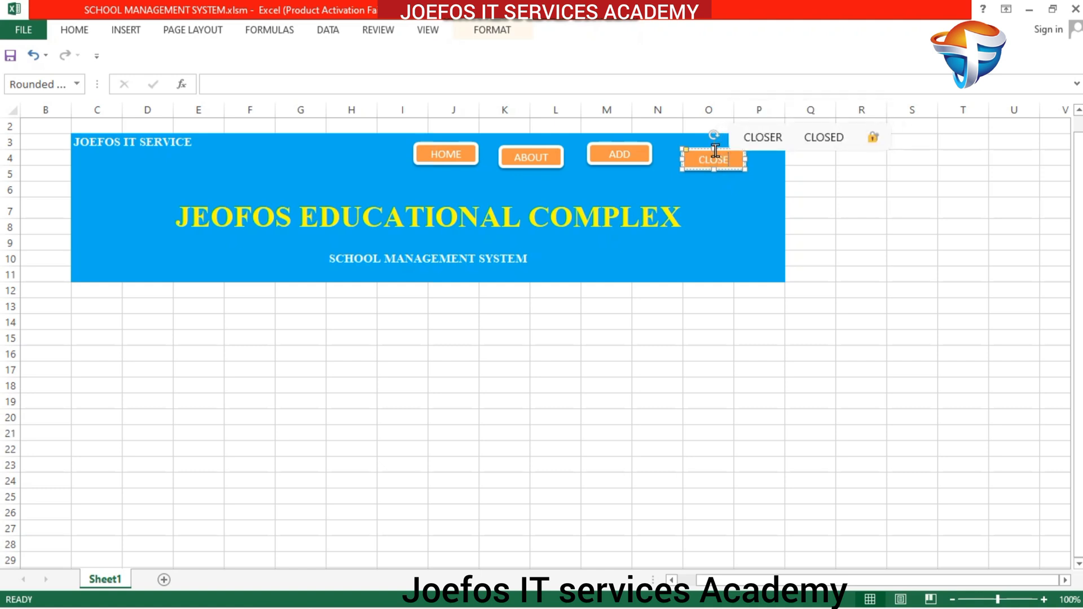
# - Move the CLOSE button slightly up so it lines up with the ADD button
pyautogui.moveTo(704, 148); pyautogui.dragTo(703, 141)
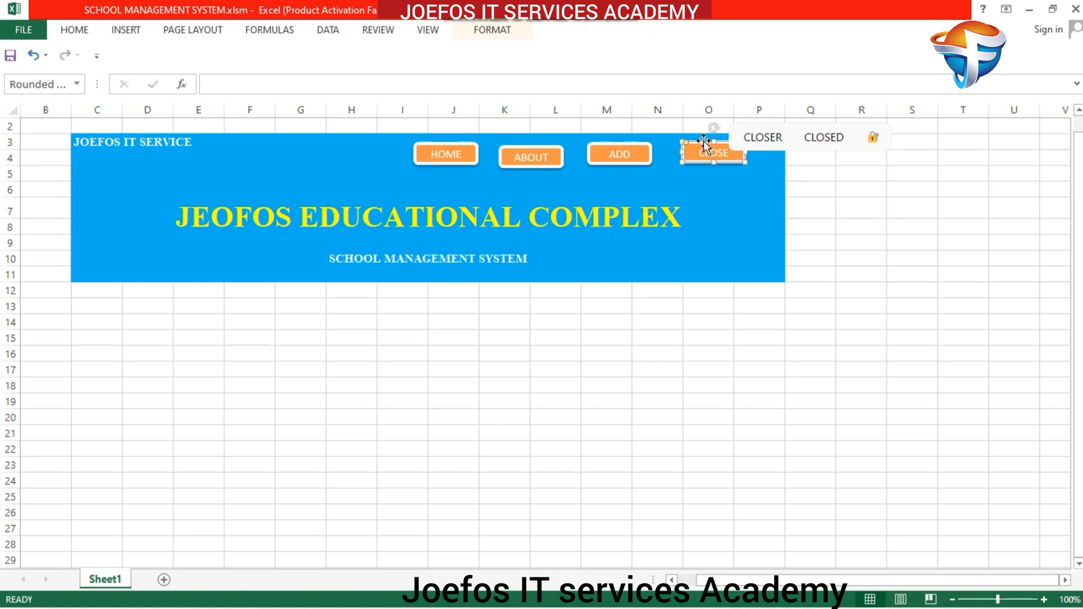
pyautogui.click(740, 185)
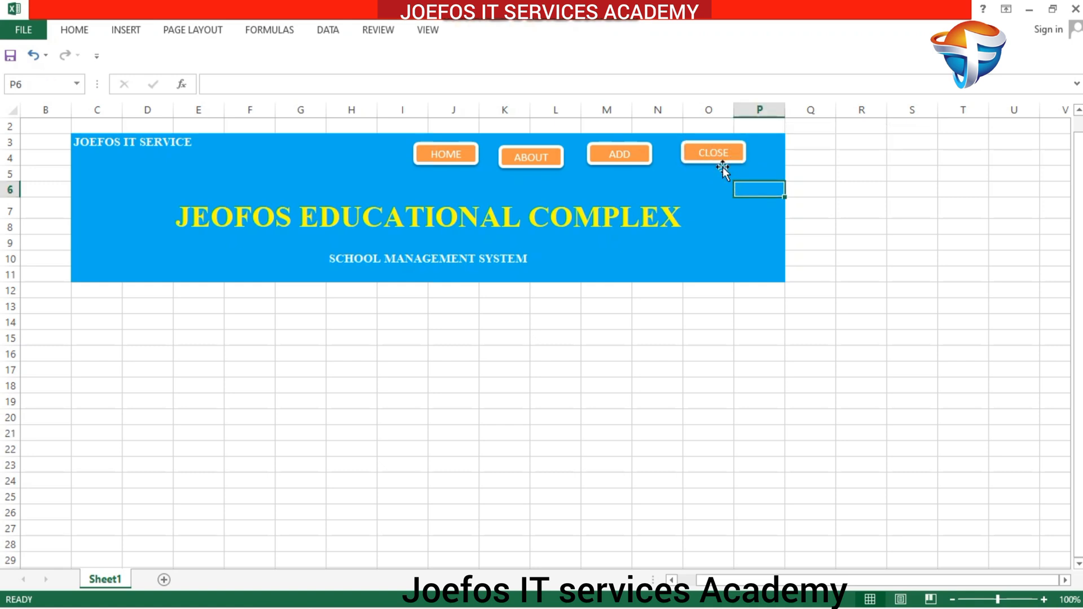
pyautogui.click(736, 149)
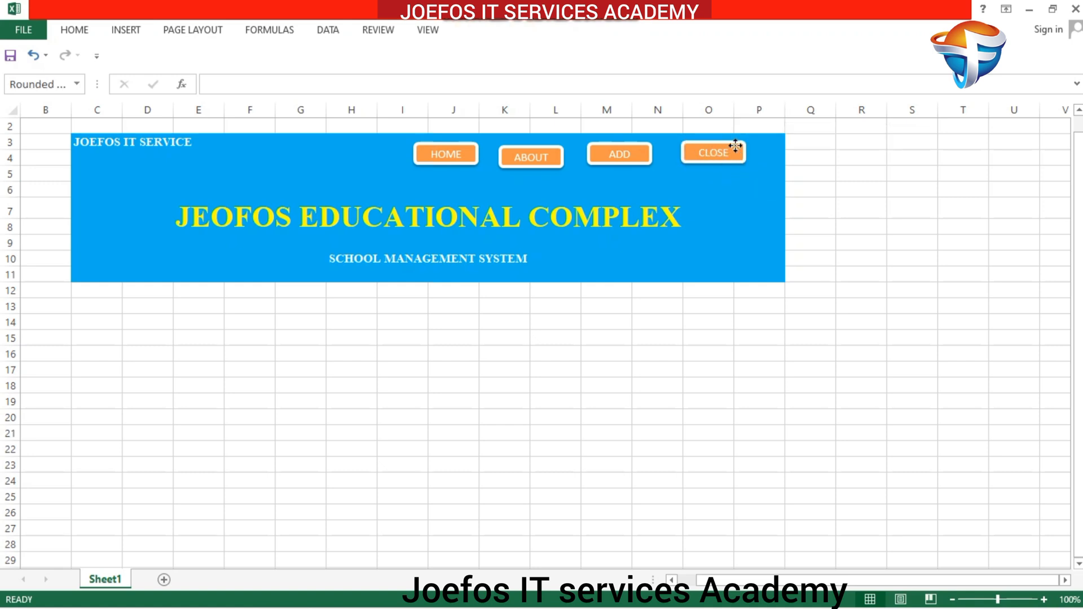
# - Shift the CLOSE, ADD, ABOUT and HOME buttons toward the banner's right edge, spacing them evenly in one row between columns K and P
pyautogui.moveTo(736, 149); pyautogui.dragTo(759, 147)
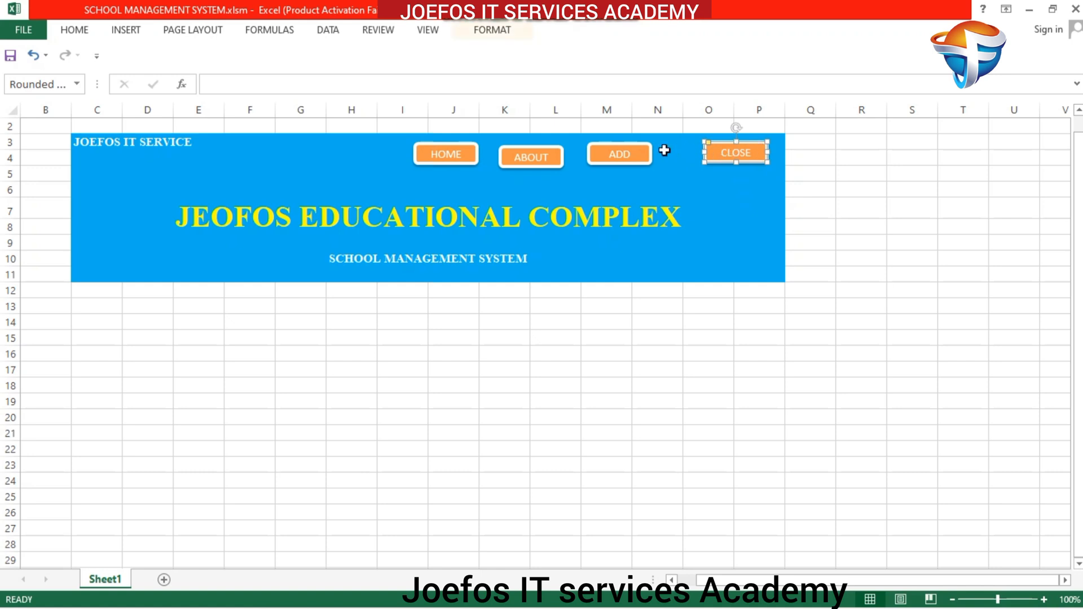
pyautogui.click(640, 150)
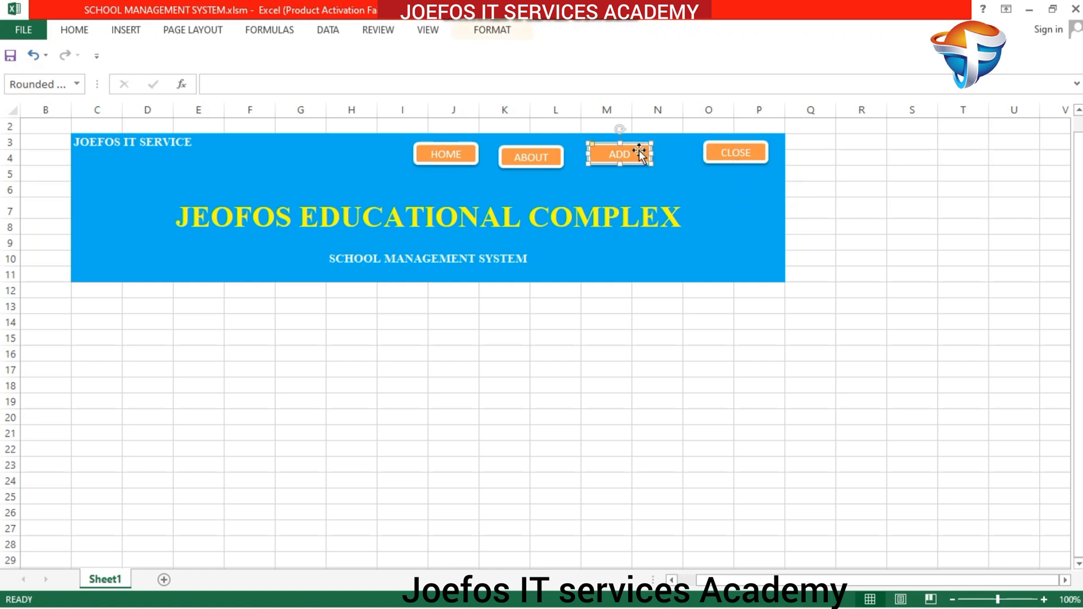
pyautogui.moveTo(639, 151); pyautogui.dragTo(678, 150)
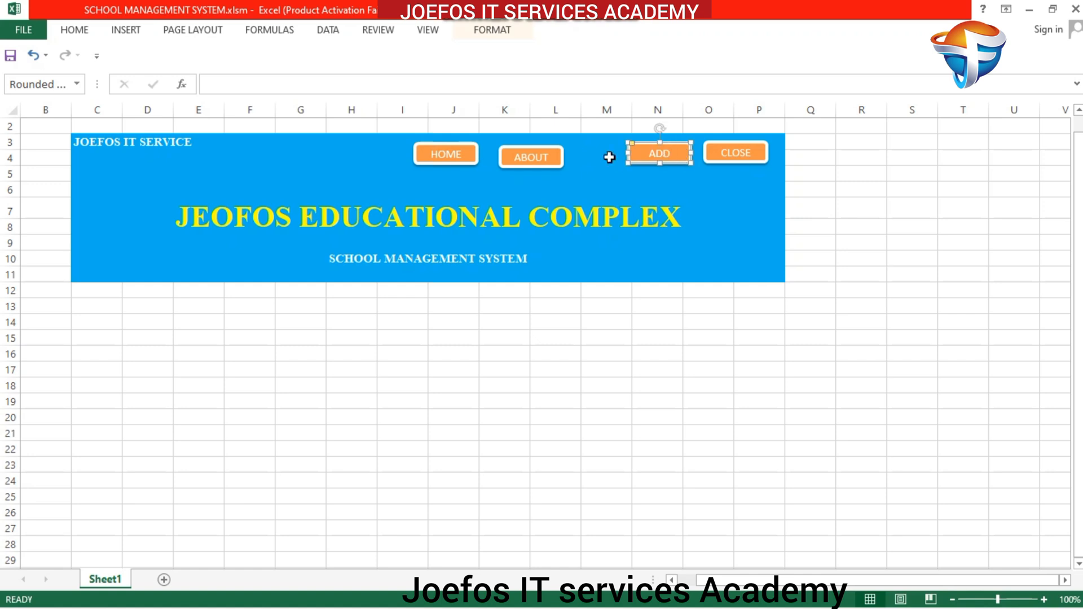
pyautogui.moveTo(562, 160); pyautogui.dragTo(611, 153)
pyautogui.moveTo(472, 153); pyautogui.dragTo(529, 157)
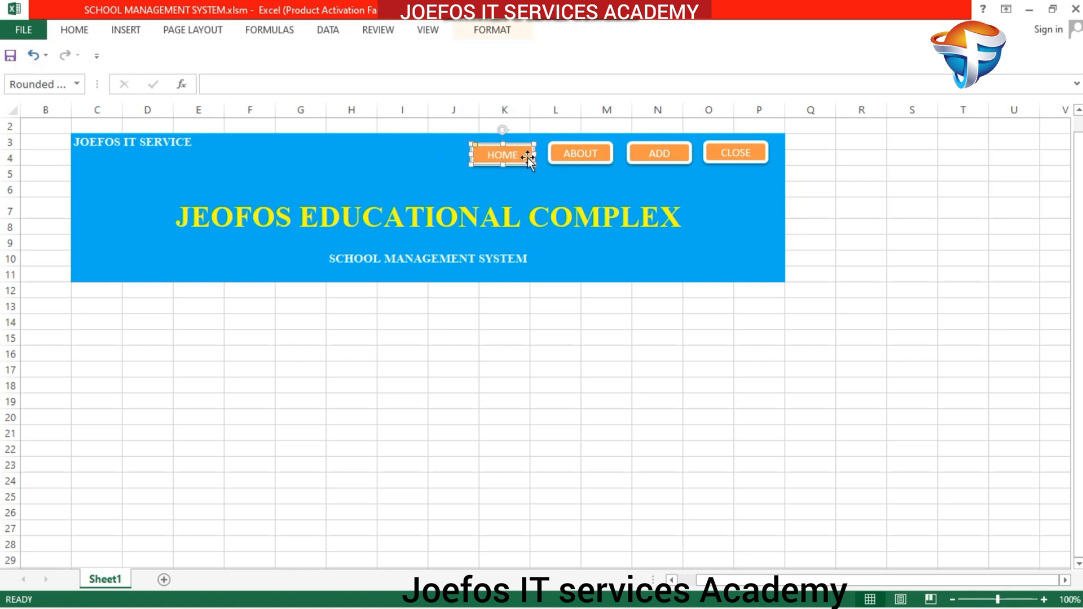
# - Fill the CLOSE button with the standard red colour
pyautogui.click(725, 151)
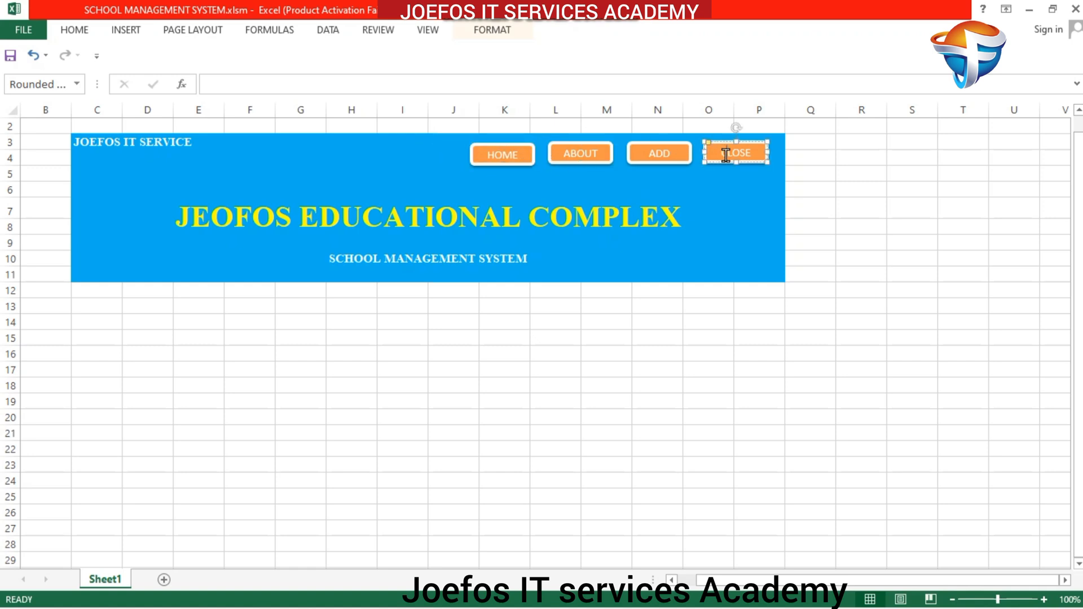
pyautogui.click(490, 29)
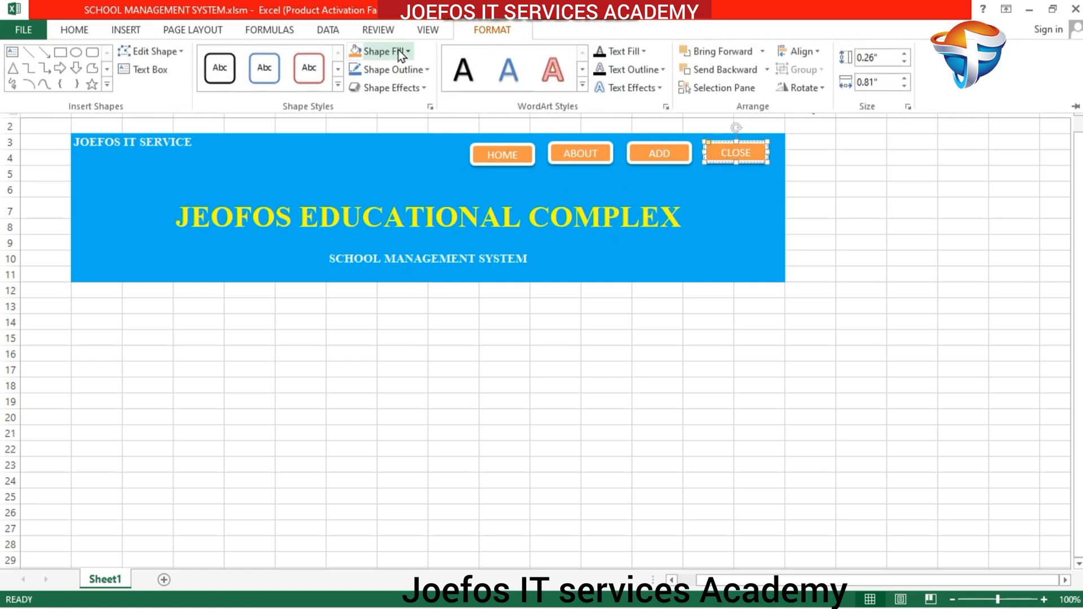
pyautogui.click(406, 51)
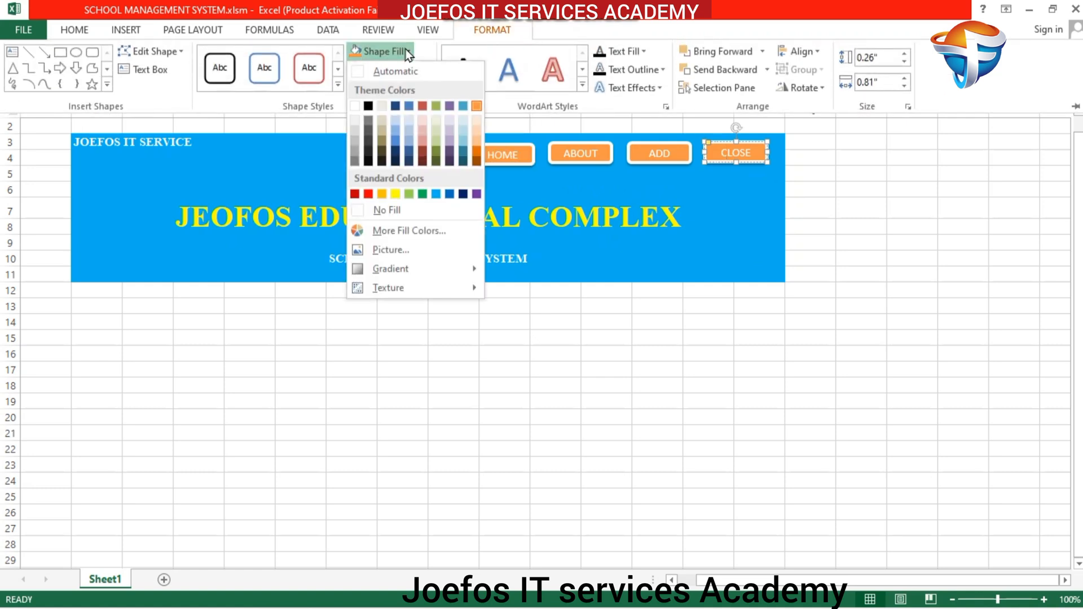
pyautogui.click(368, 194)
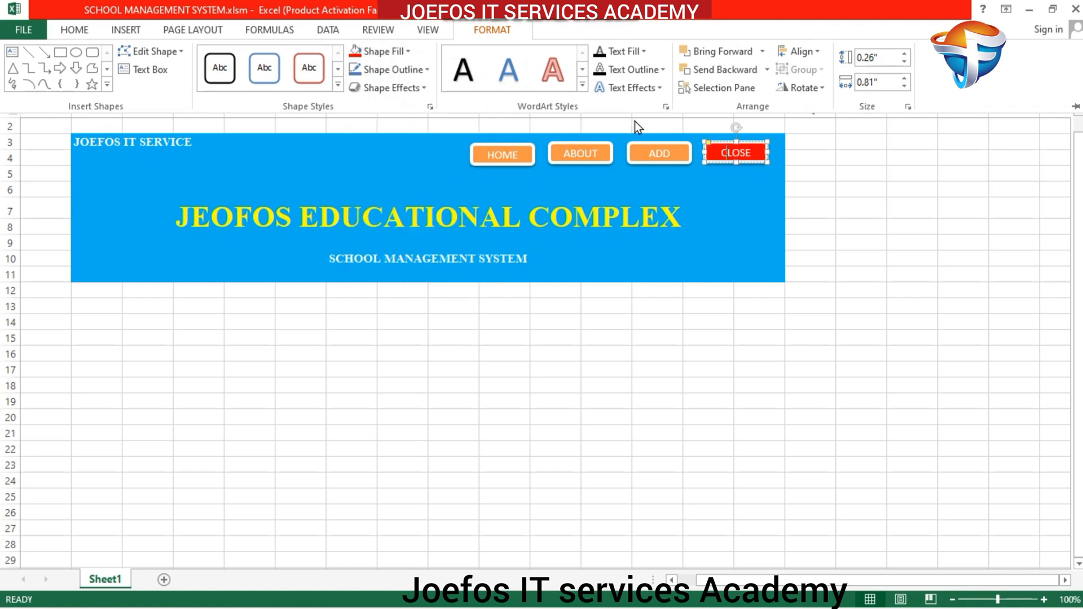
# - Make the CLOSE button's text bold and set its font to Times New Roman
pyautogui.click(725, 153)
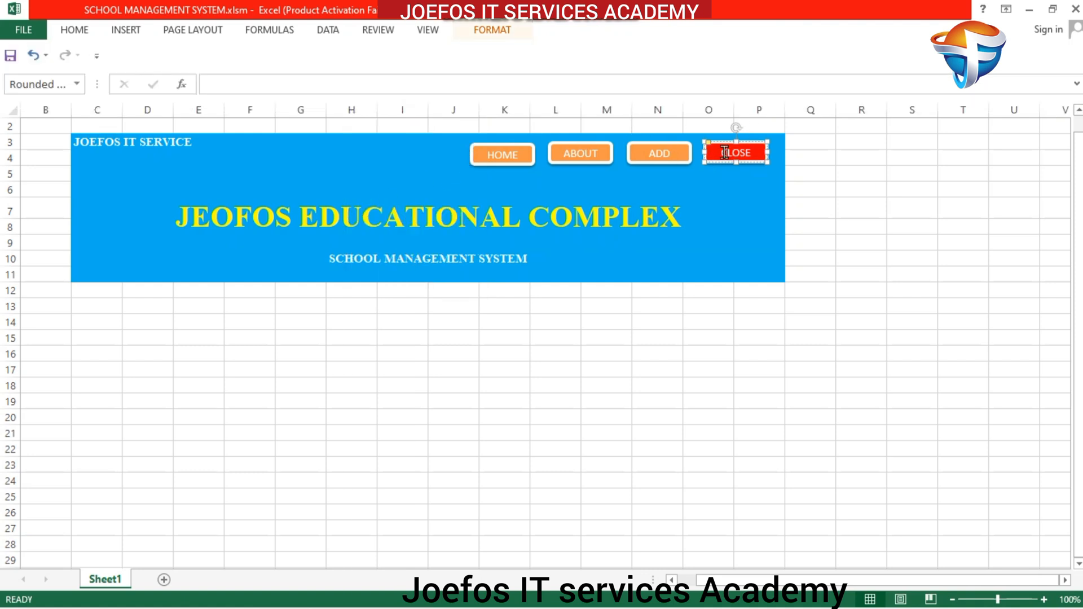
pyautogui.doubleClick(725, 152)
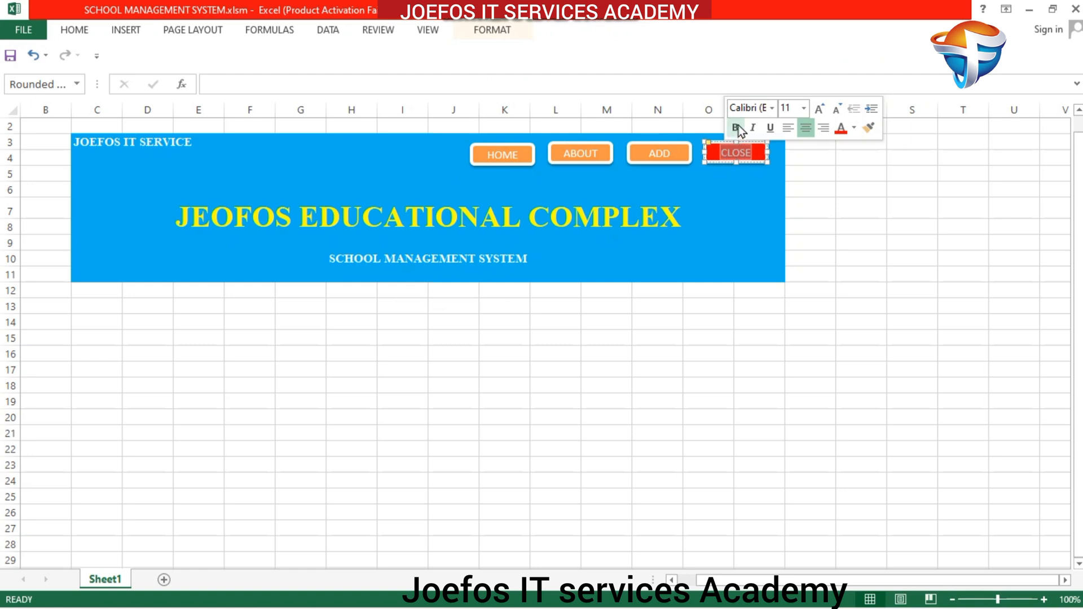
pyautogui.click(736, 129)
pyautogui.click(753, 106)
pyautogui.write('Times Ne')
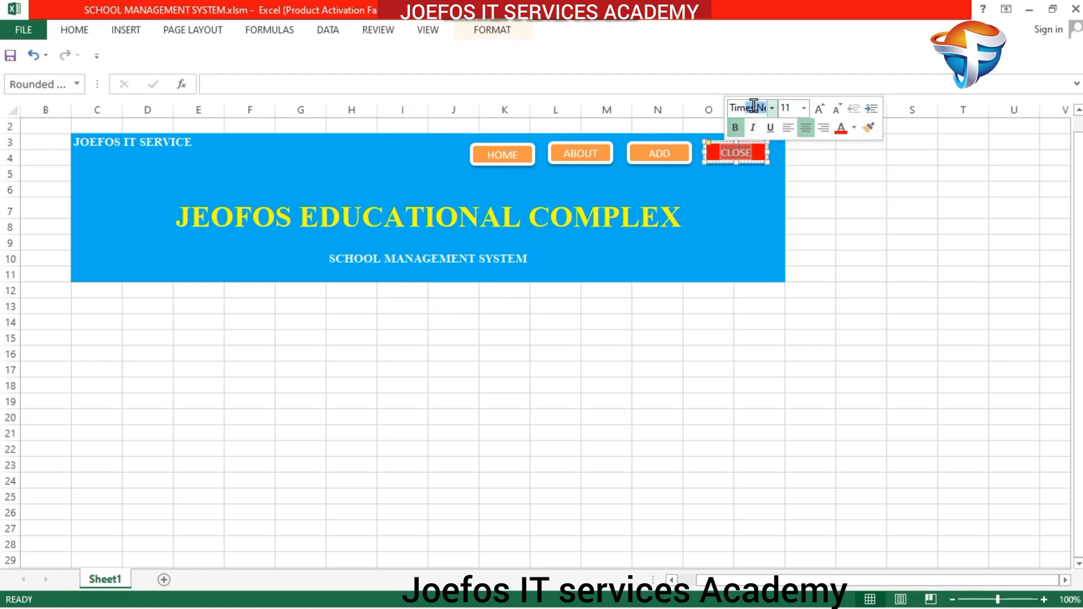
pyautogui.press('Return')
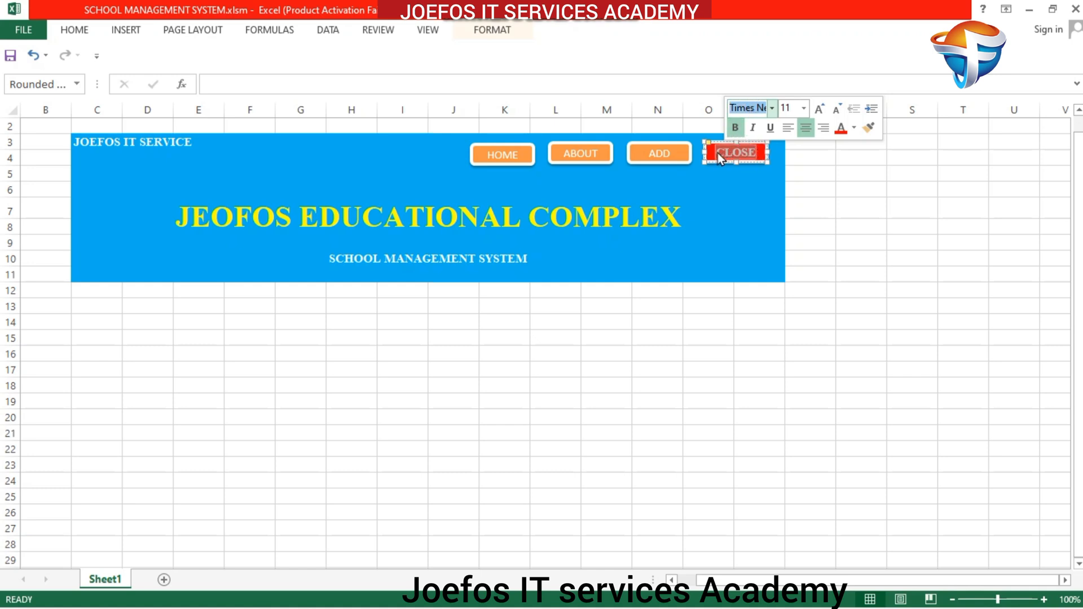
# - Fill the ADD button with the standard green colour
pyautogui.click(659, 157)
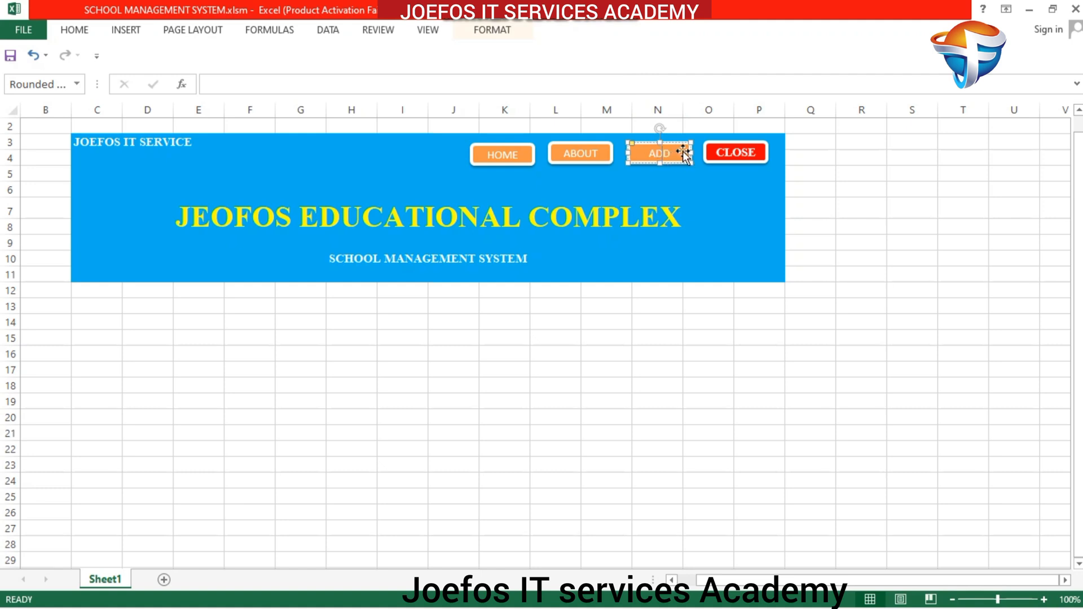
pyautogui.click(488, 29)
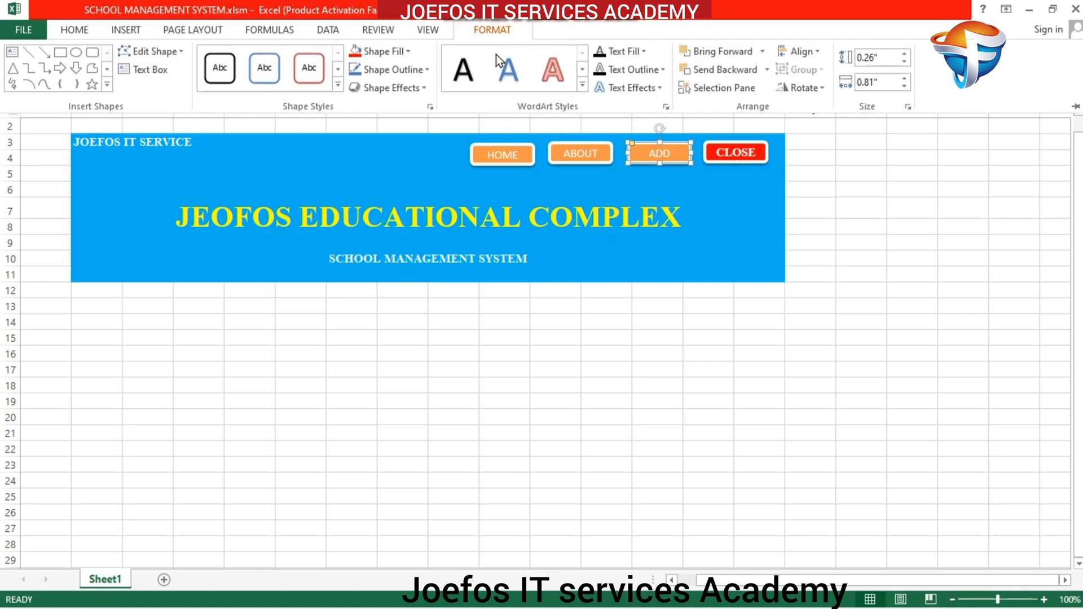
pyautogui.click(408, 52)
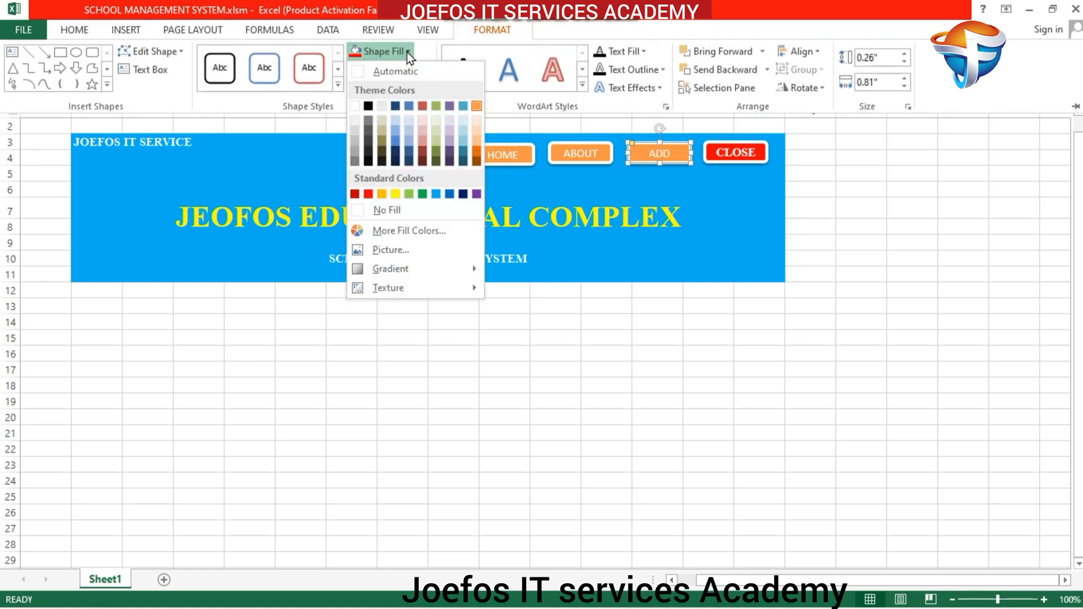
pyautogui.click(418, 194)
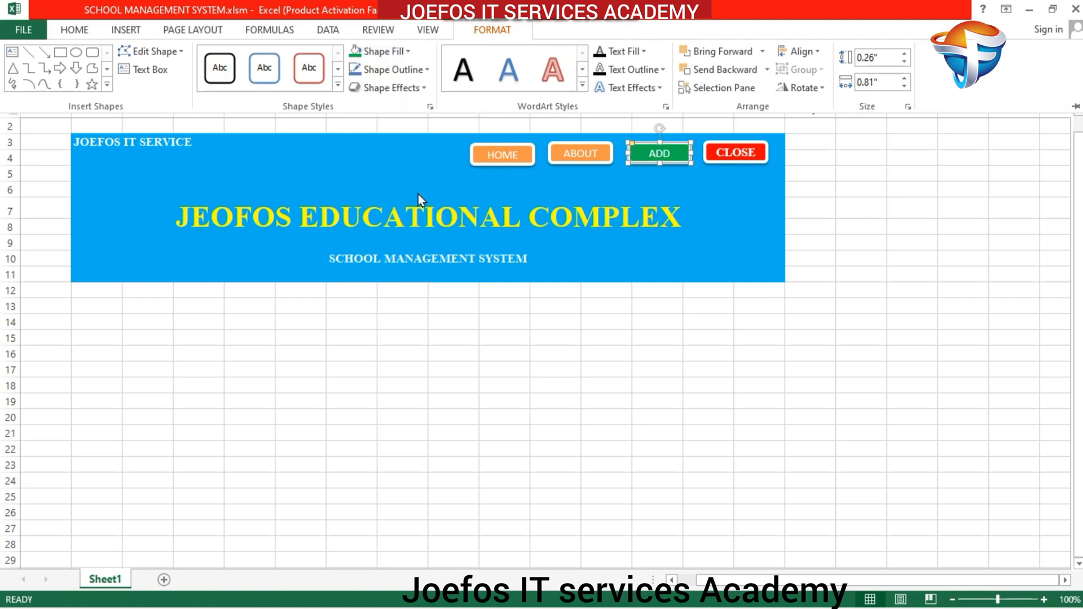
# - Make the ADD button's text bold and set its font to Times New Roman
pyautogui.click(672, 150)
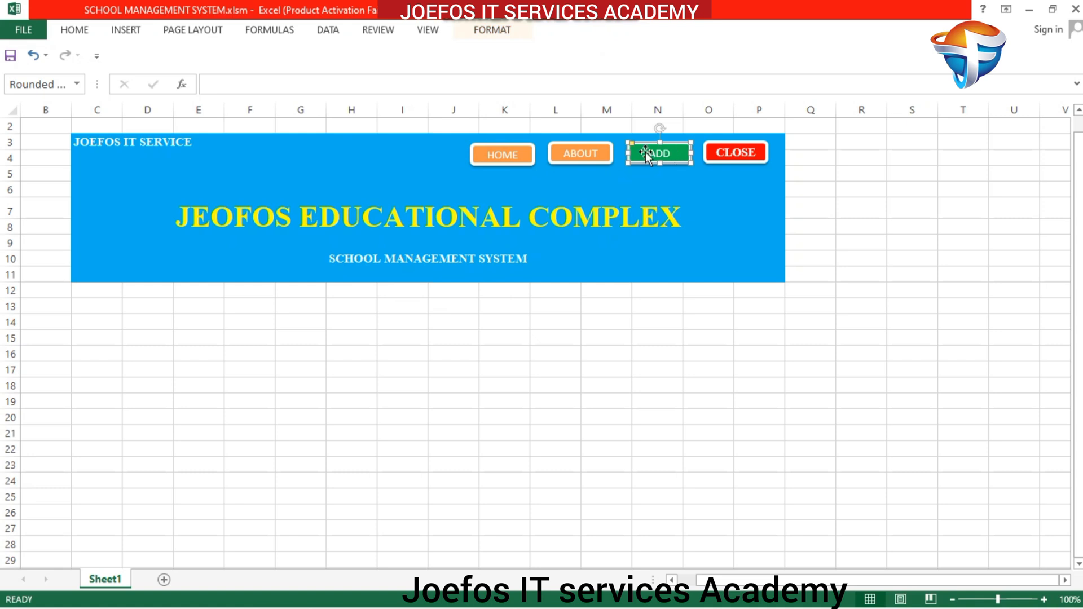
pyautogui.doubleClick(650, 152)
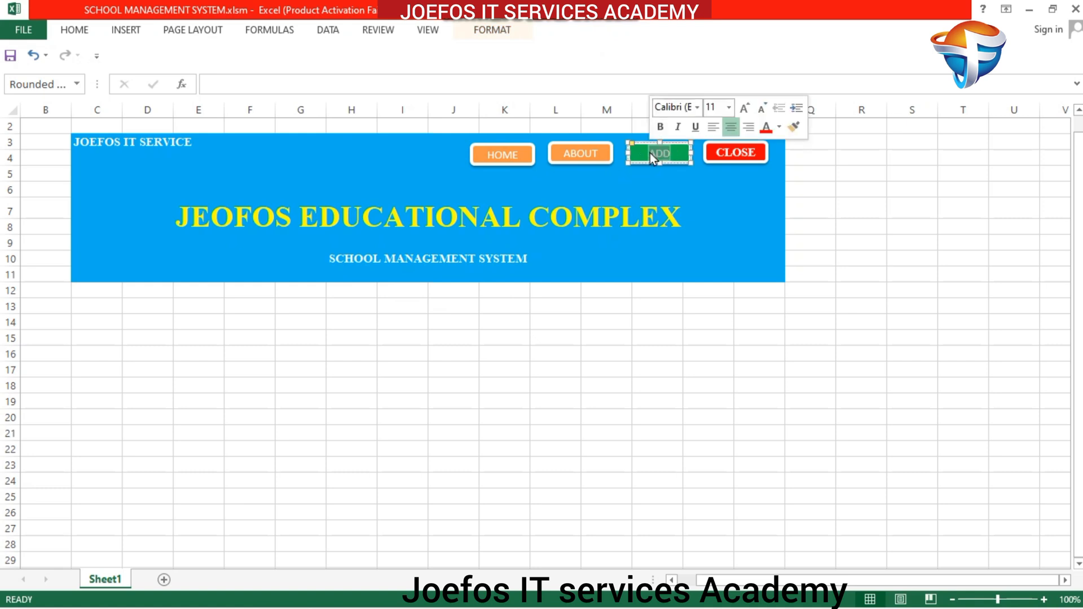
pyautogui.click(664, 122)
pyautogui.click(684, 102)
pyautogui.write('Times Ne')
pyautogui.press('Return')
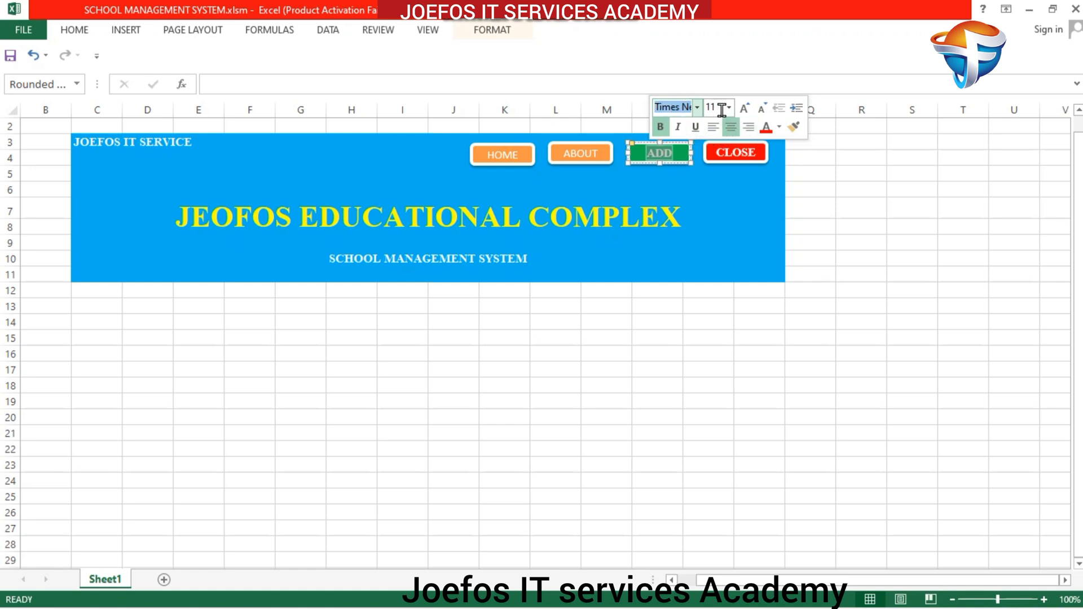
# - Make the ABOUT button's text bold and set its font to Times New Roman
pyautogui.click(599, 157)
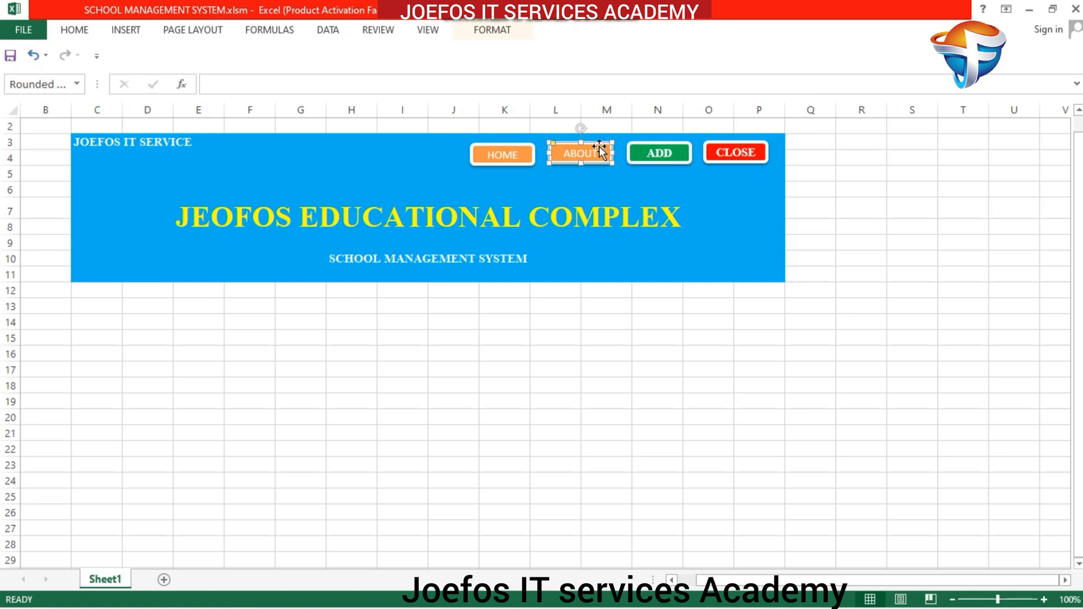
pyautogui.doubleClick(588, 151)
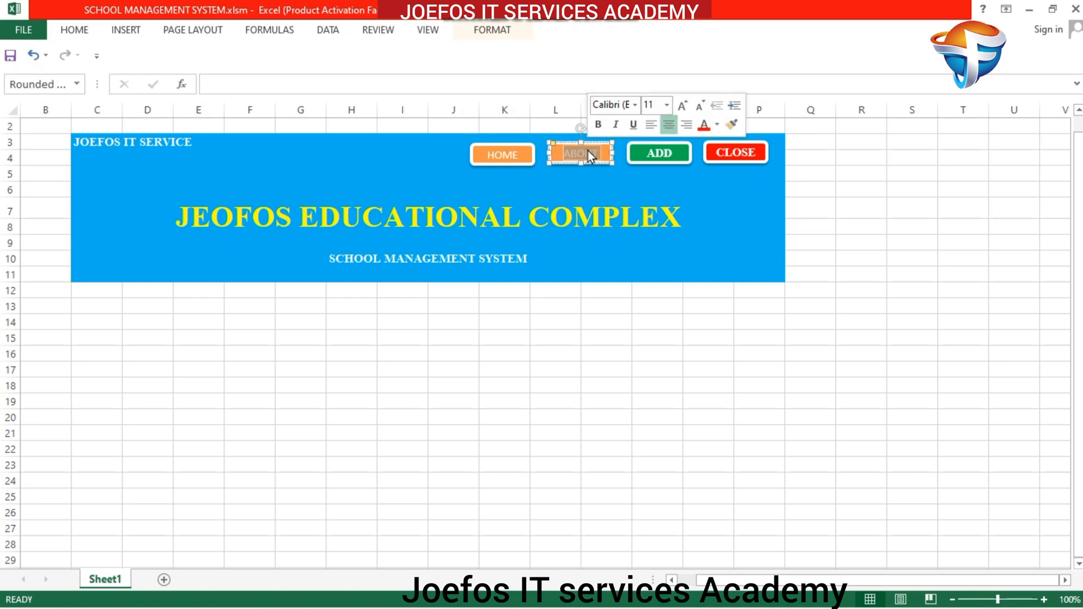
pyautogui.click(618, 107)
pyautogui.write('Times Ne')
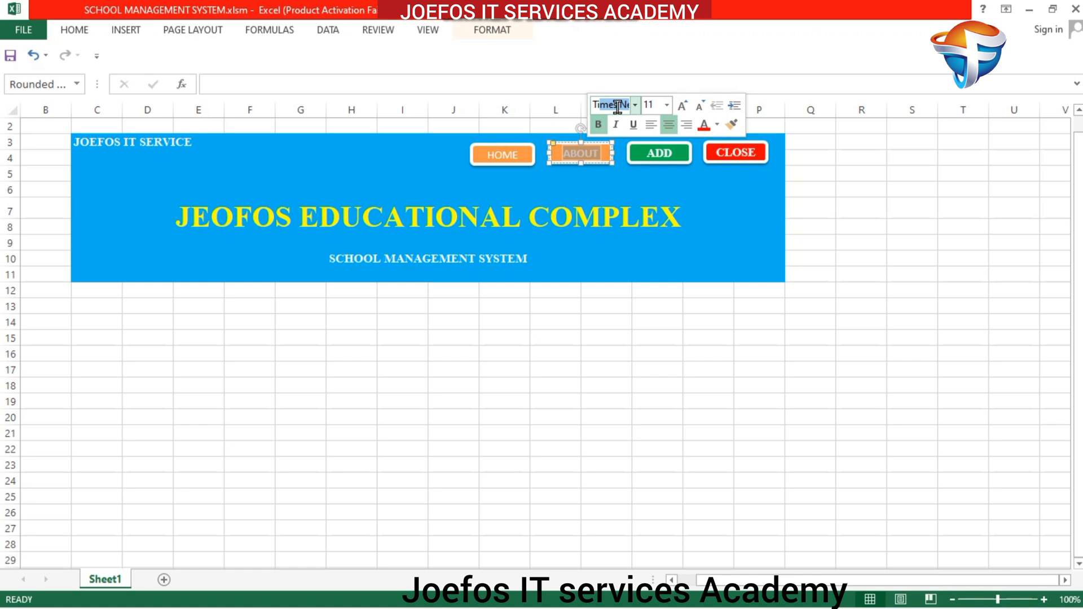
pyautogui.press('Return')
# - Fill the ABOUT button with white
pyautogui.click(547, 155)
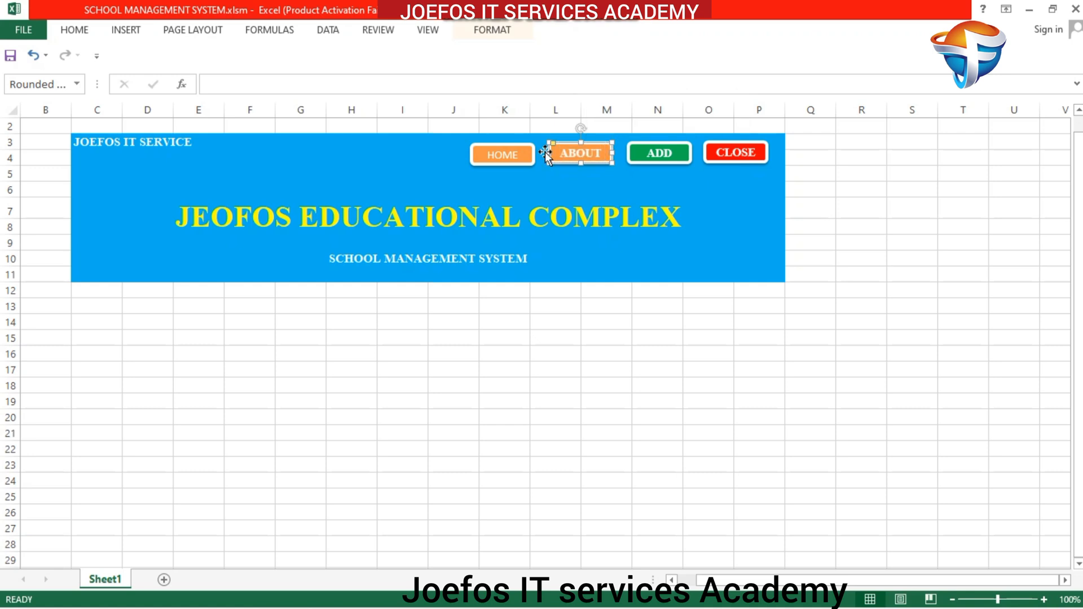
pyautogui.click(483, 26)
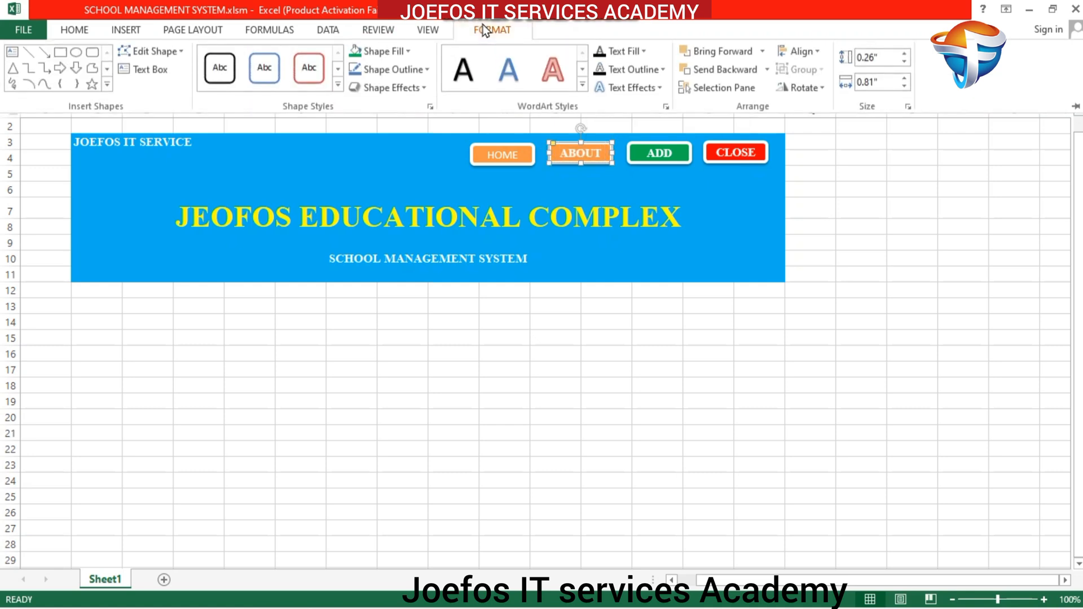
pyautogui.click(402, 49)
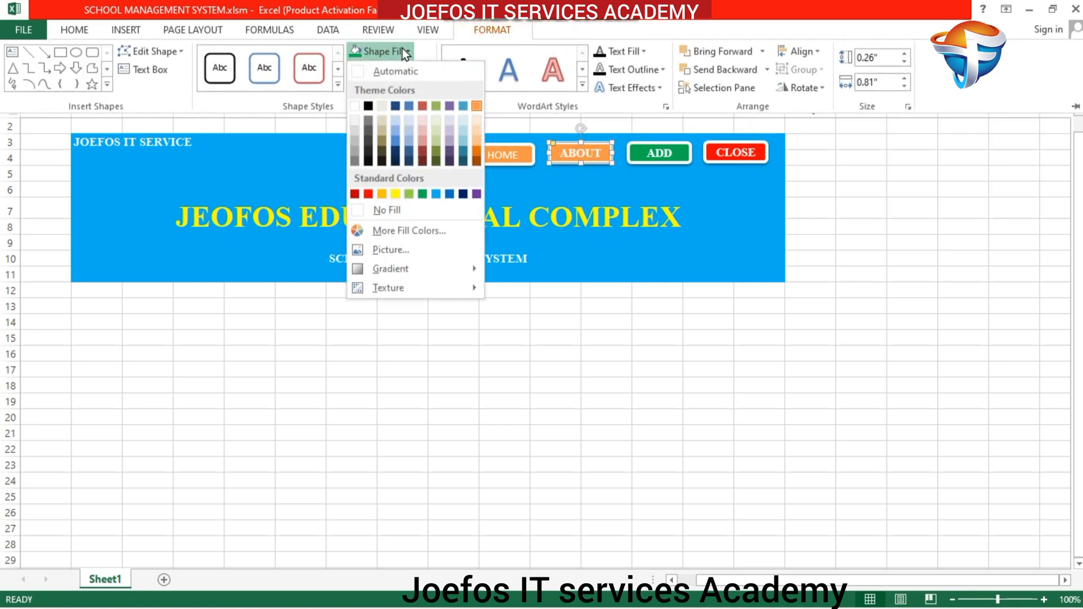
pyautogui.click(355, 106)
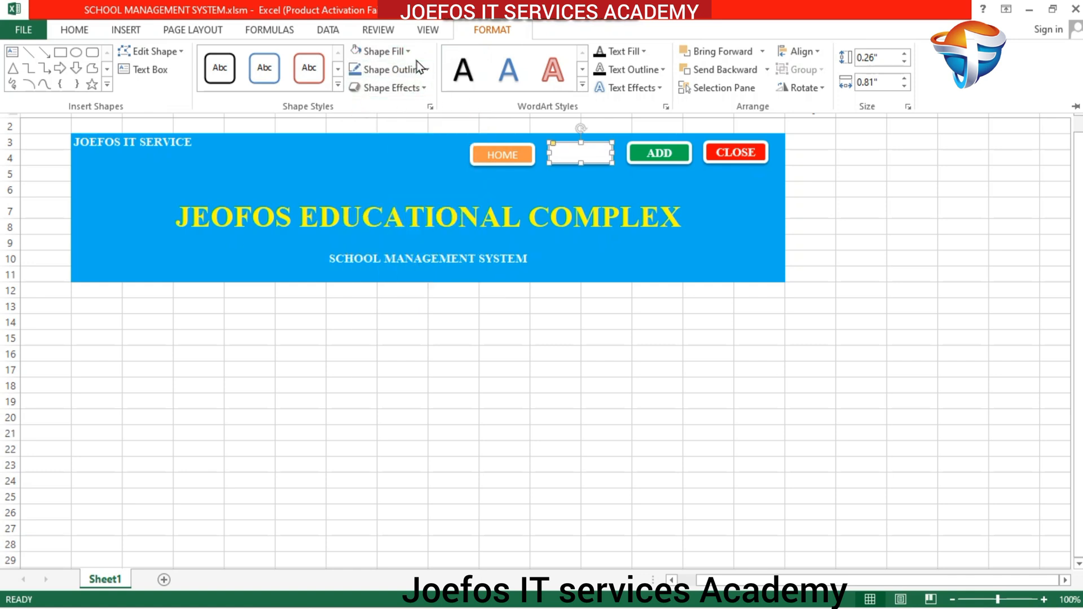
# - Set the ABOUT button's font colour to Automatic black
pyautogui.click(82, 27)
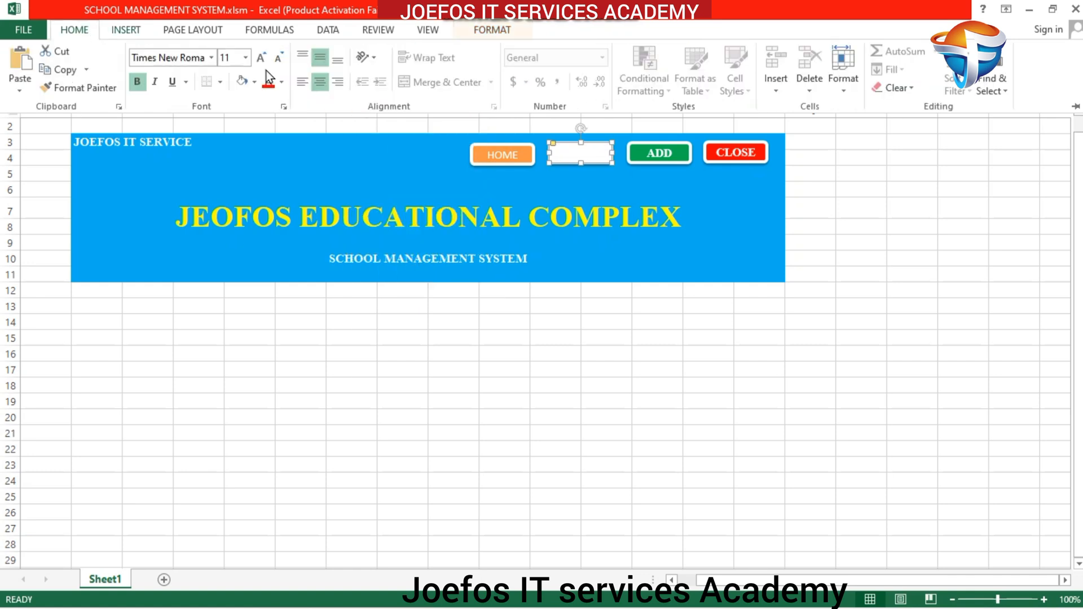
pyautogui.click(276, 86)
pyautogui.click(282, 82)
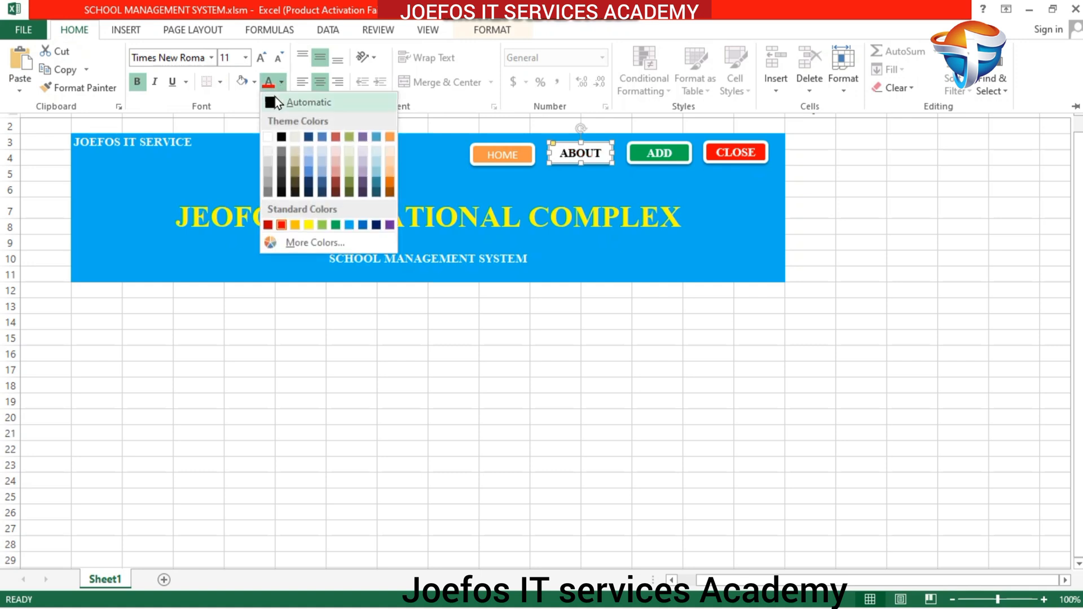
pyautogui.click(270, 104)
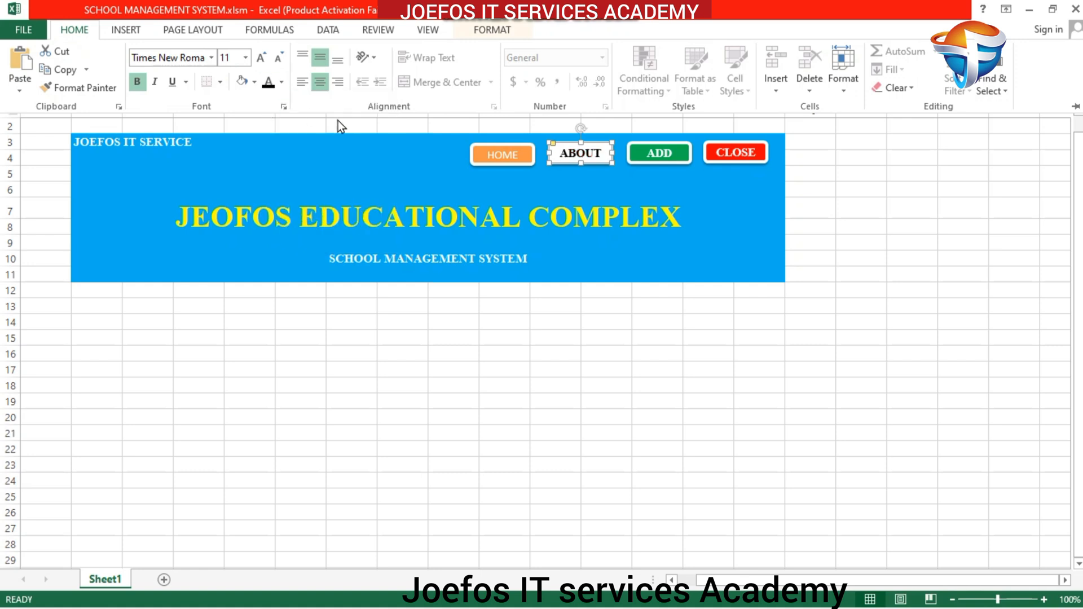
# - Set the HOME button's text to Times New Roman and make it bold
pyautogui.click(496, 153)
pyautogui.doubleClick(496, 153)
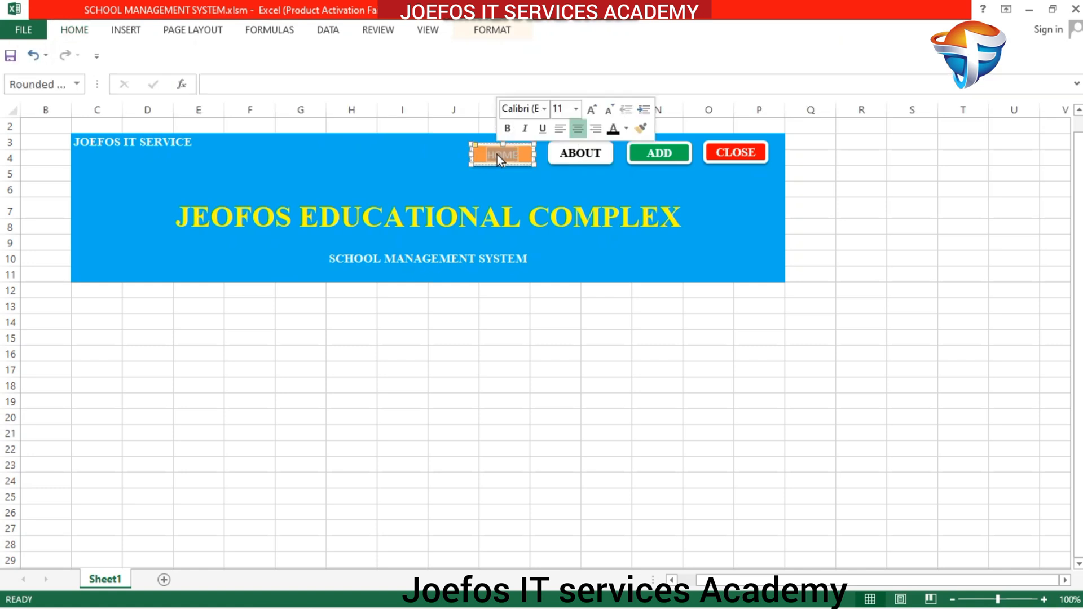
pyautogui.click(528, 108)
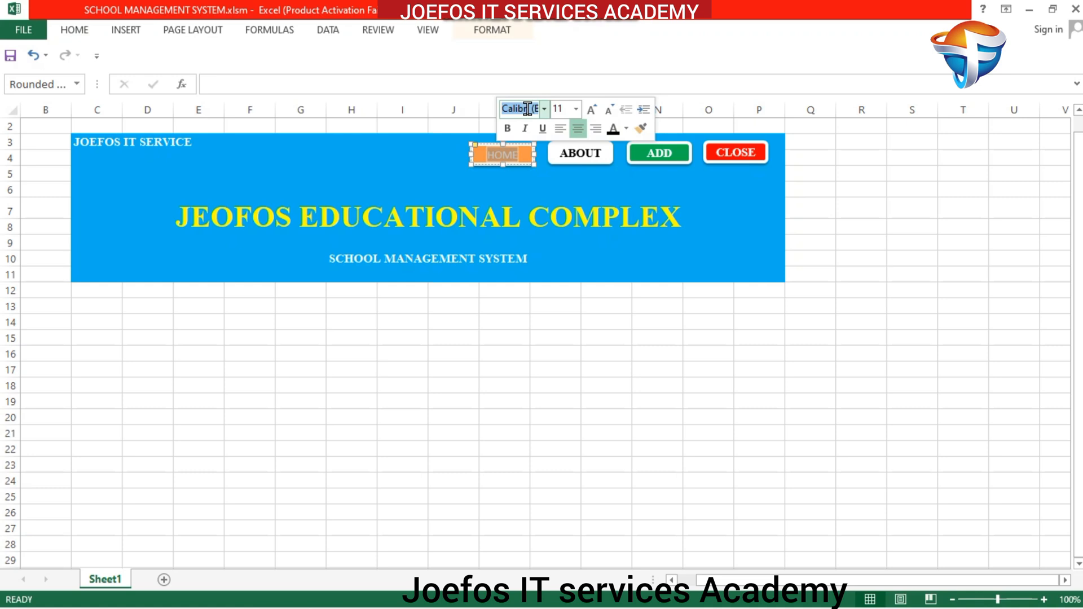
pyautogui.write('ti')
pyautogui.press('Return')
pyautogui.click(507, 129)
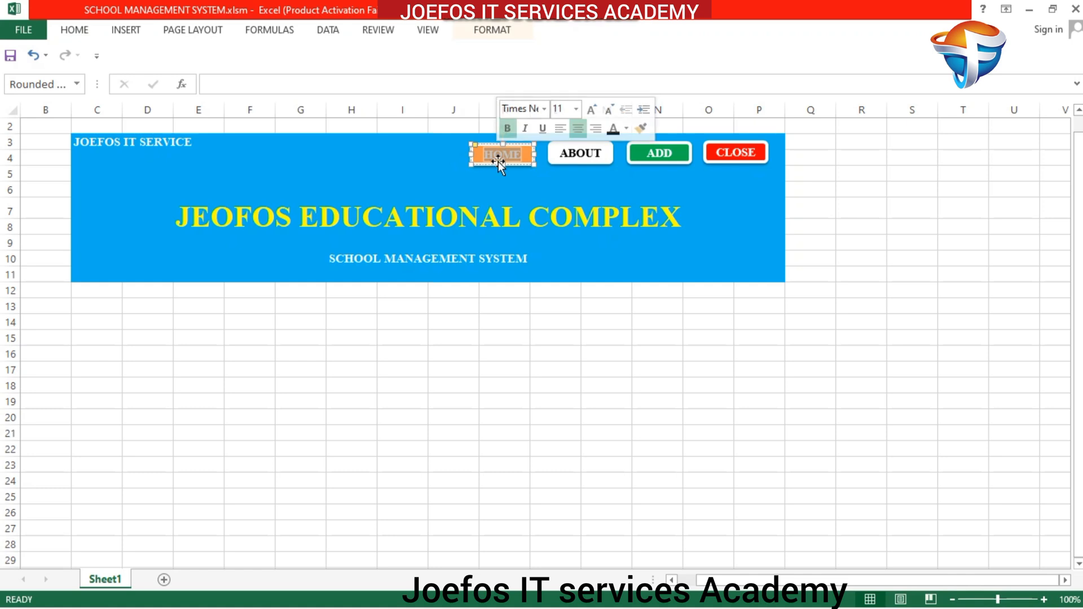
# - Apply the glossy solid orange style from the last row of theme shape styles to the HOME button
pyautogui.click(497, 31)
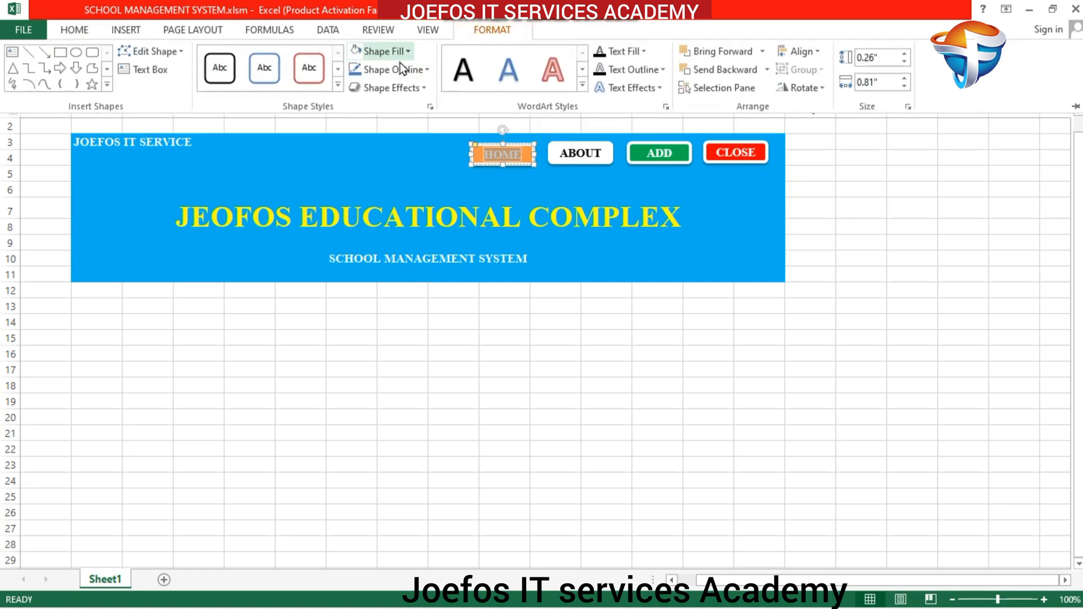
pyautogui.click(317, 67)
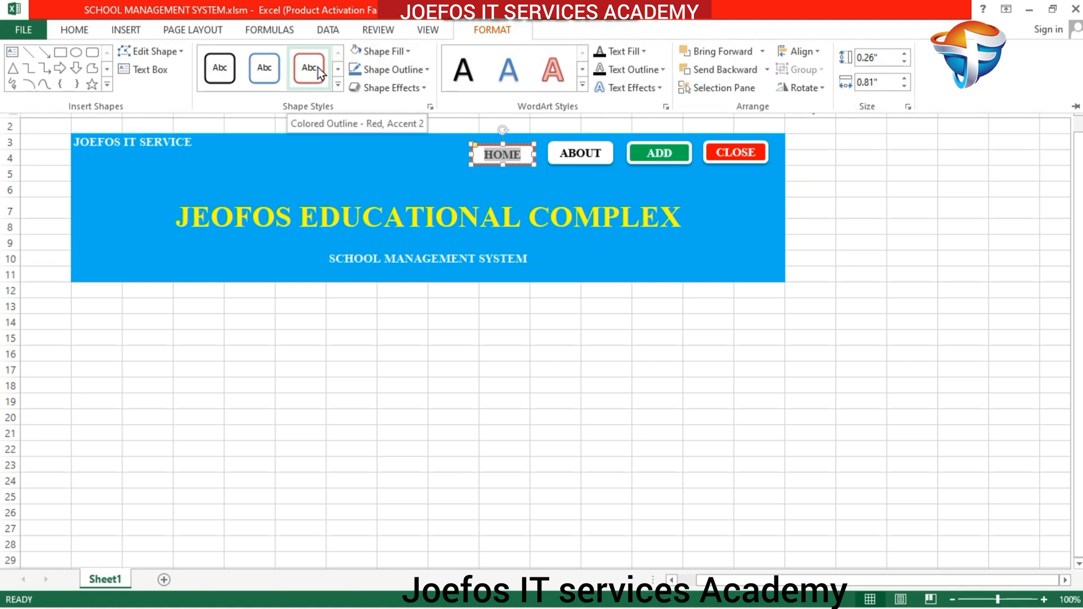
pyautogui.click(337, 86)
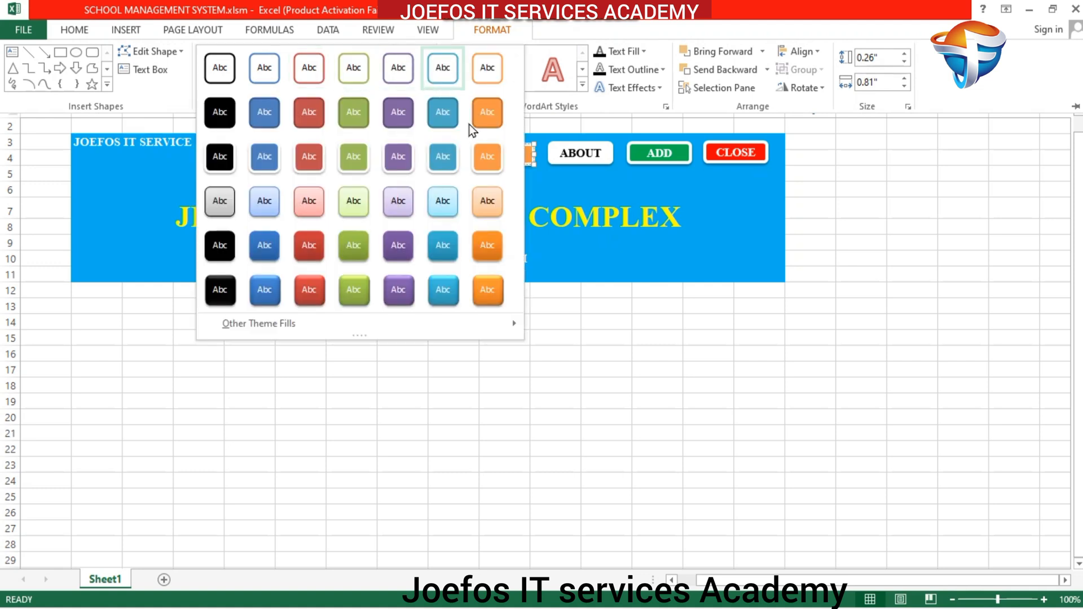
pyautogui.click(483, 282)
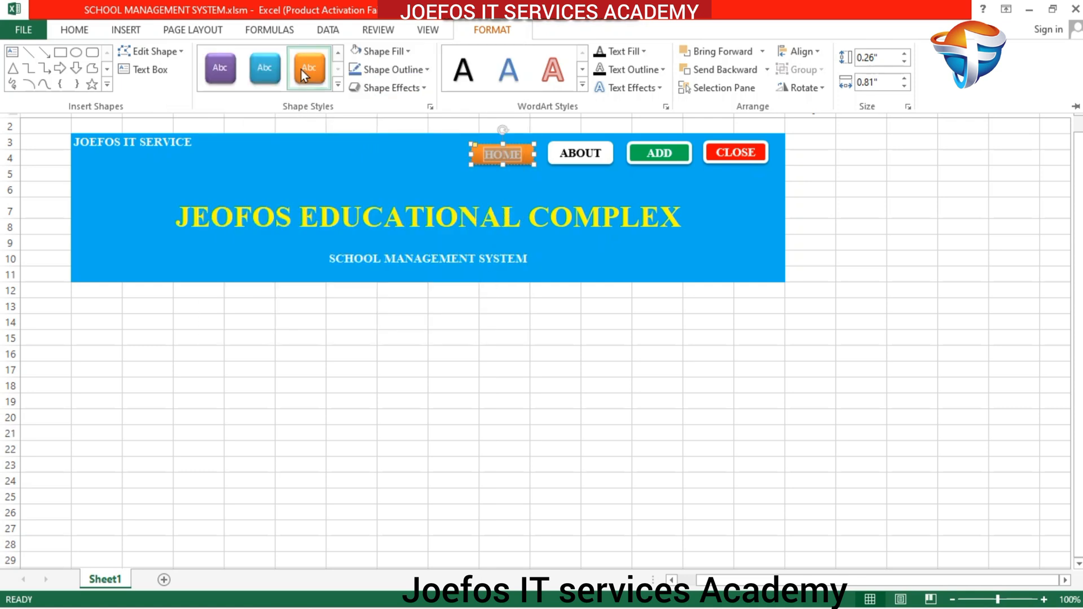
# - Give the HOME button the first preset shape effect
pyautogui.click(422, 87)
pyautogui.moveTo(402, 113)
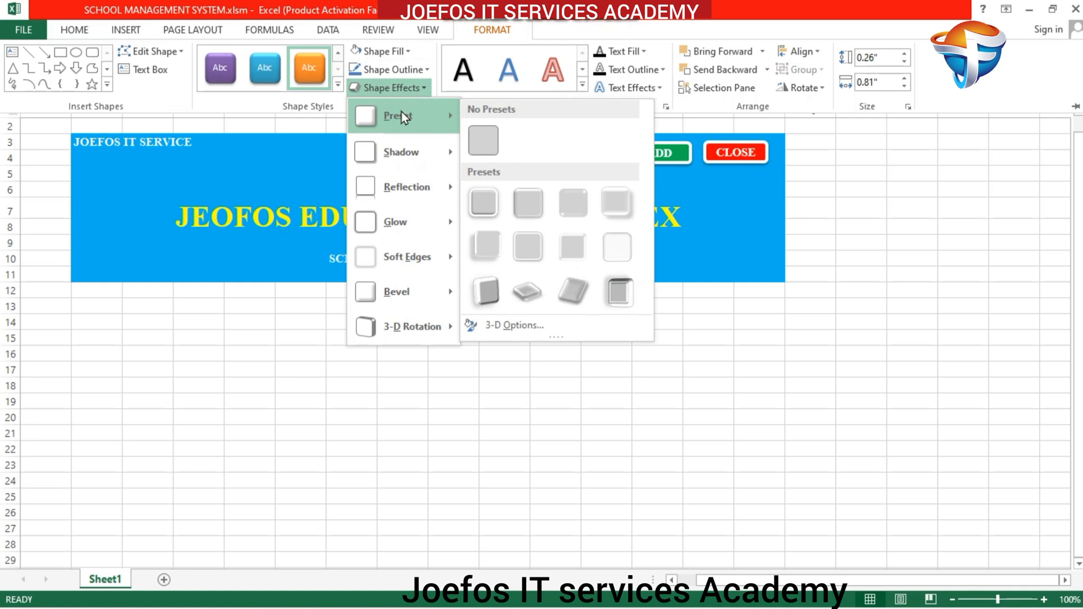
pyautogui.click(486, 202)
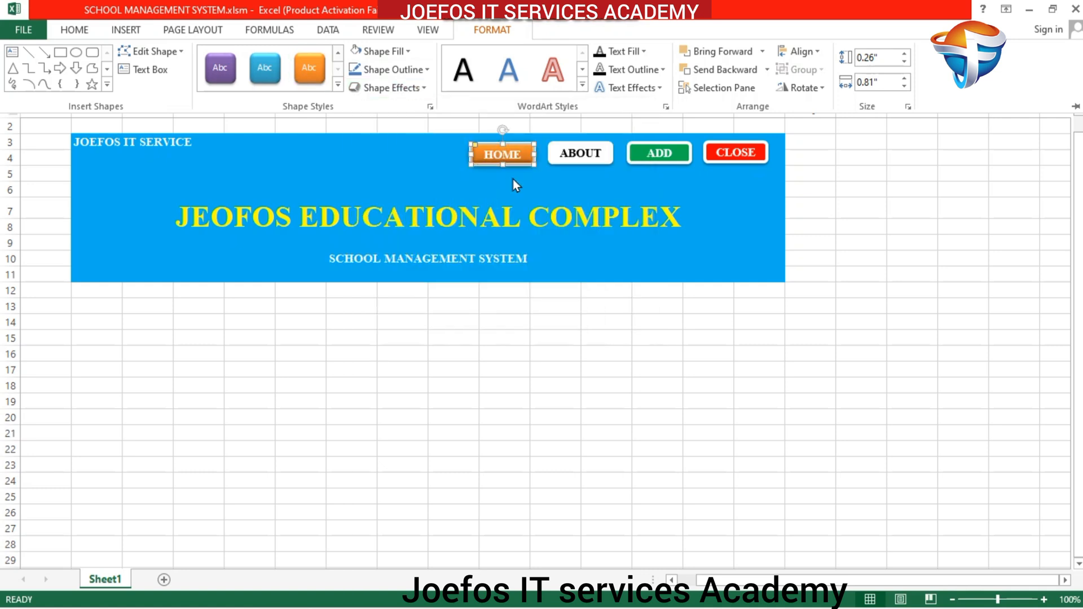
pyautogui.click(537, 178)
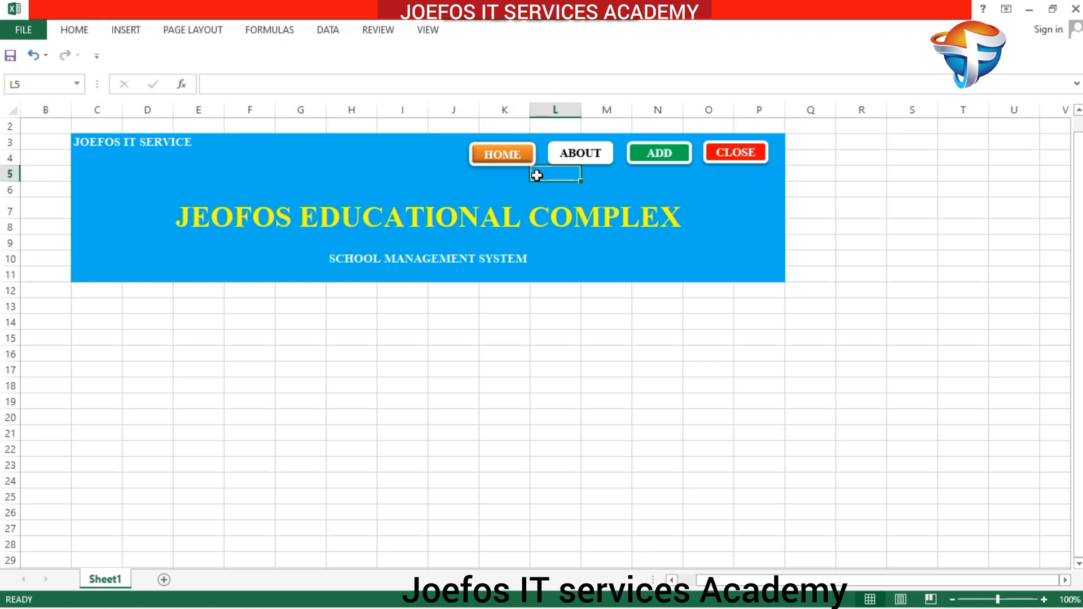
pyautogui.click(535, 160)
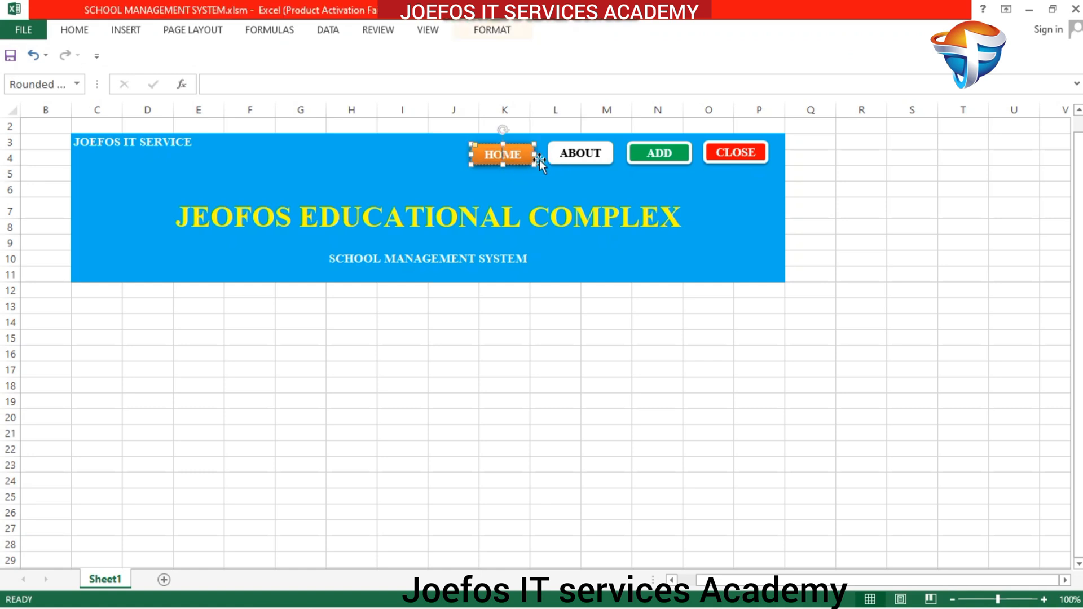
# - Try the No Presets shape effect on the ABOUT button
pyautogui.click(581, 158)
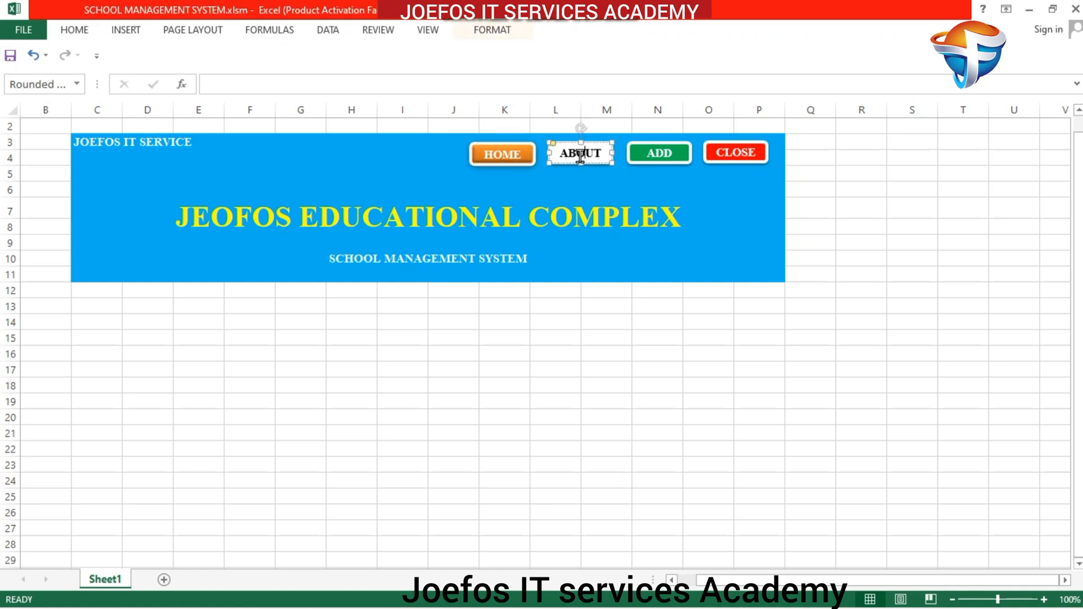
pyautogui.click(492, 30)
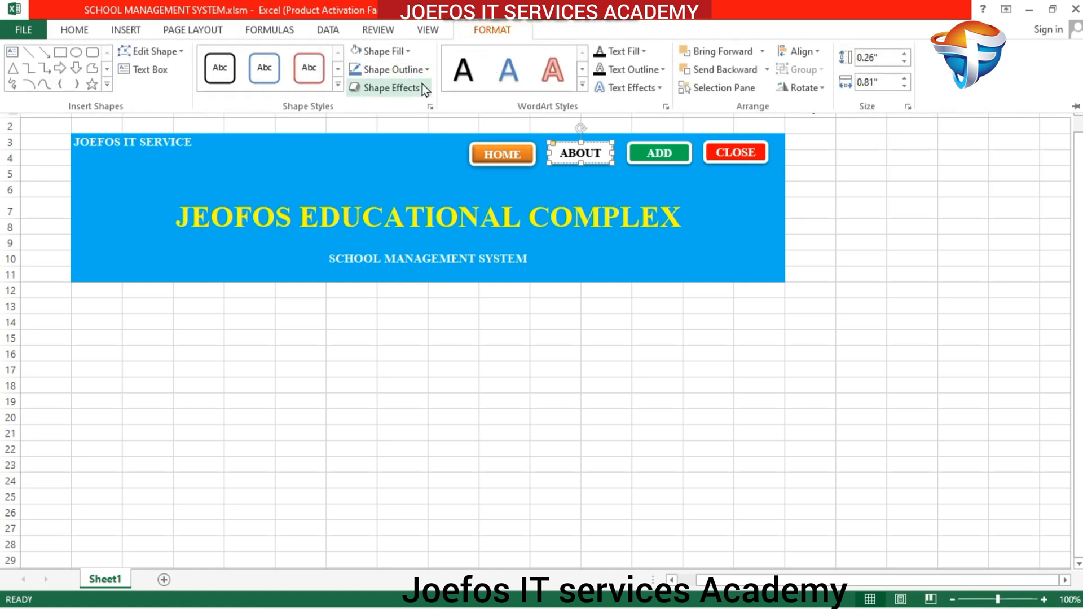
pyautogui.click(422, 85)
pyautogui.moveTo(410, 126)
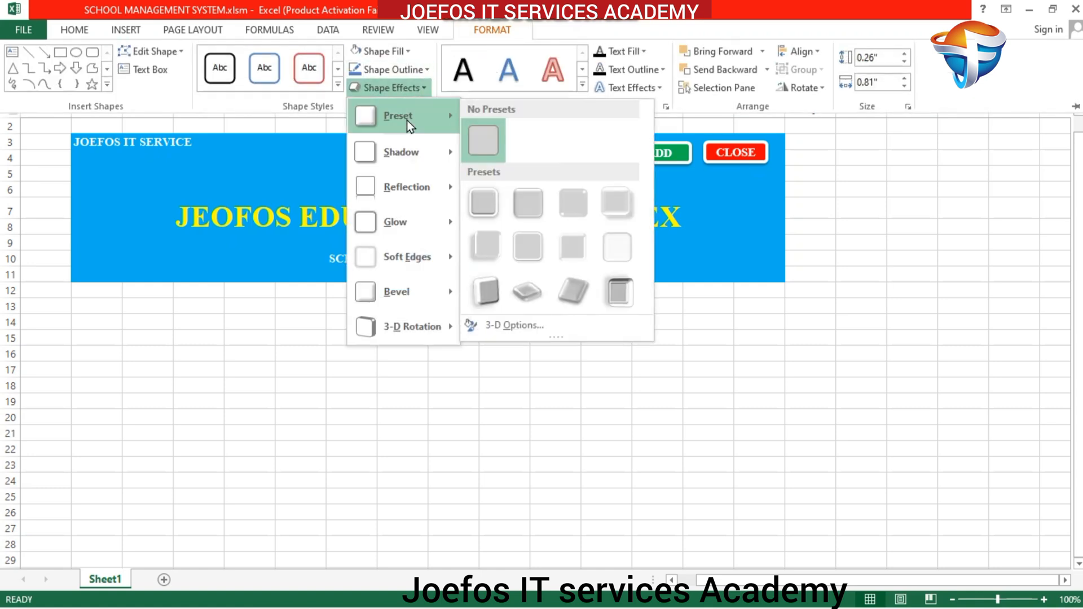
pyautogui.click(479, 138)
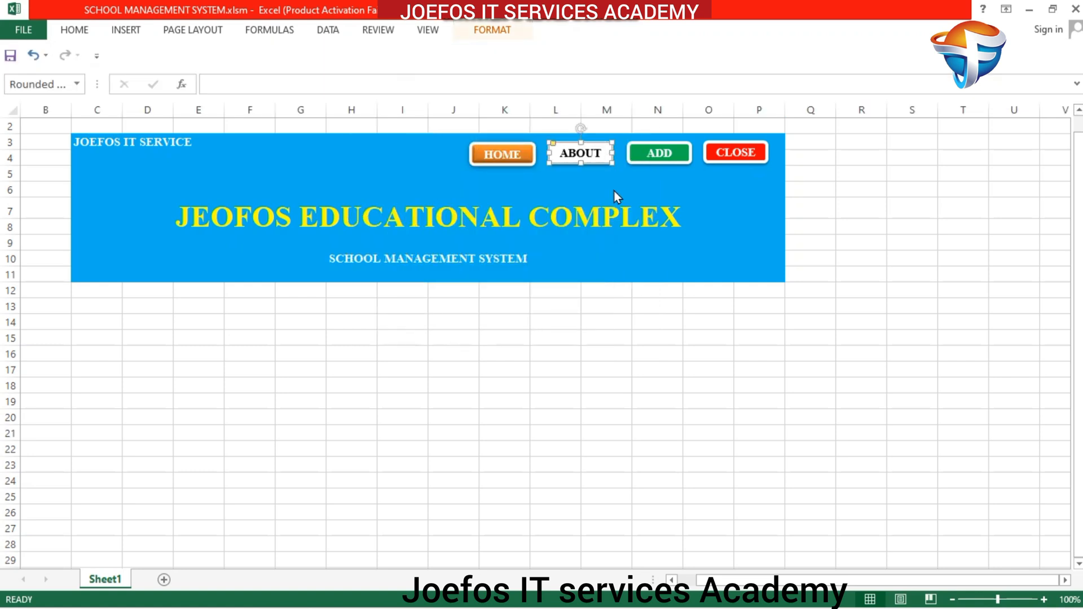
pyautogui.click(589, 185)
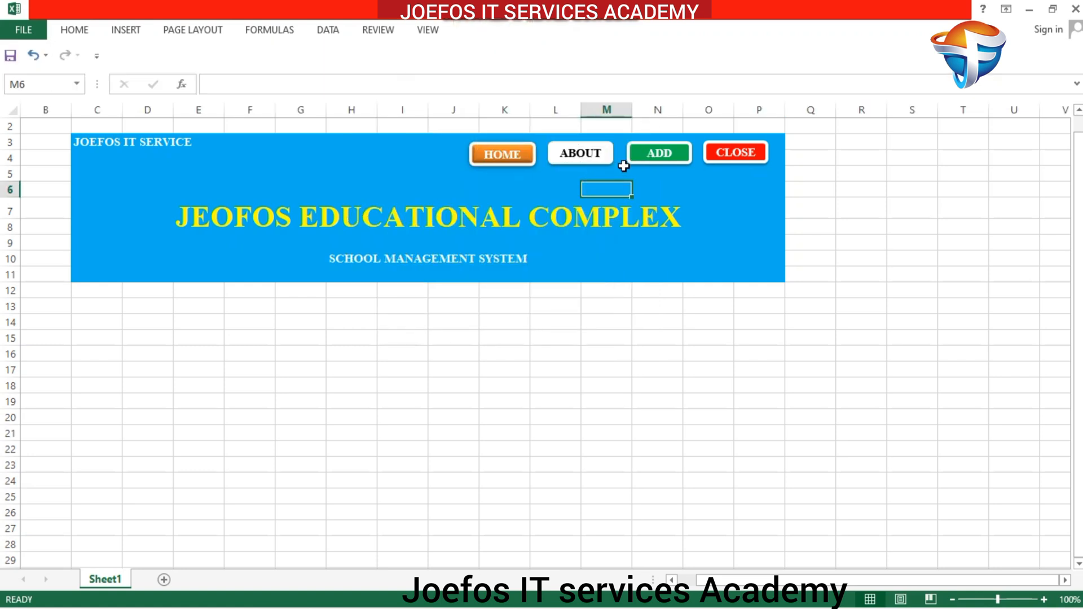
# - Set the ABOUT button's shape outline to black
pyautogui.click(608, 157)
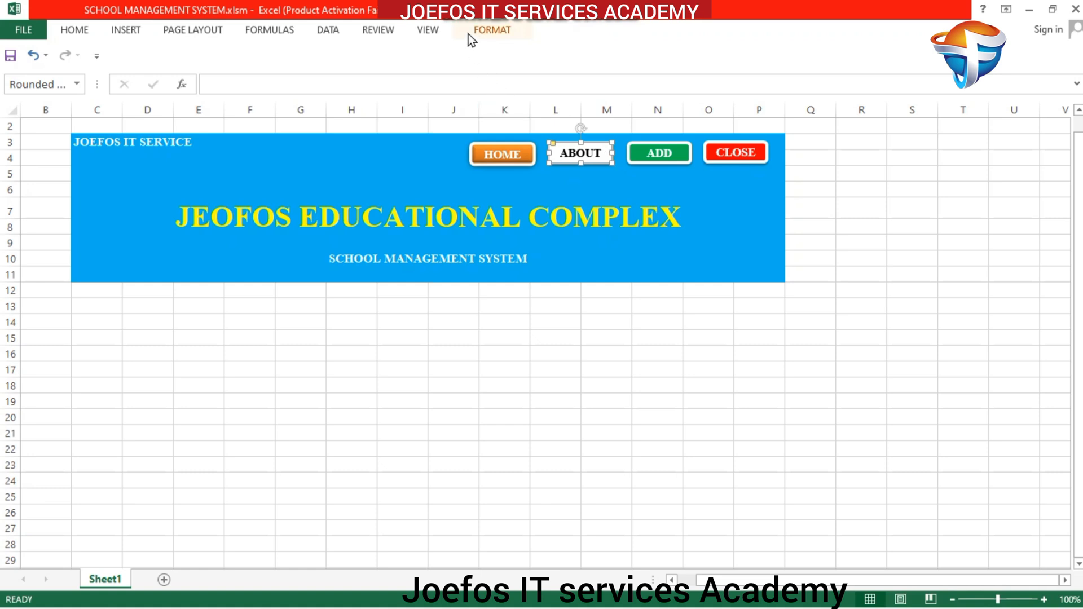
pyautogui.click(486, 31)
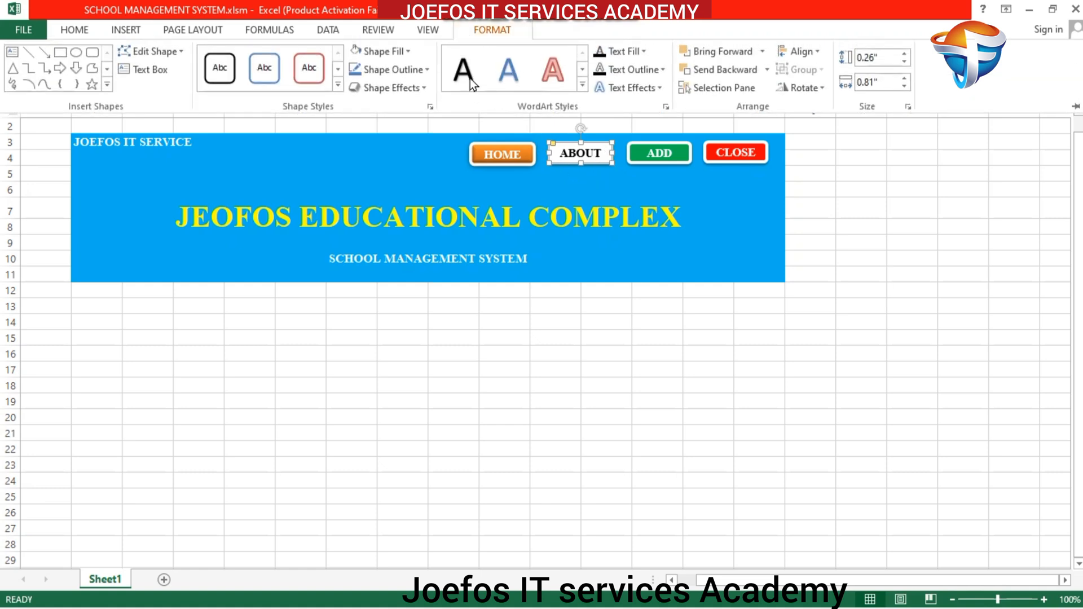
pyautogui.click(430, 69)
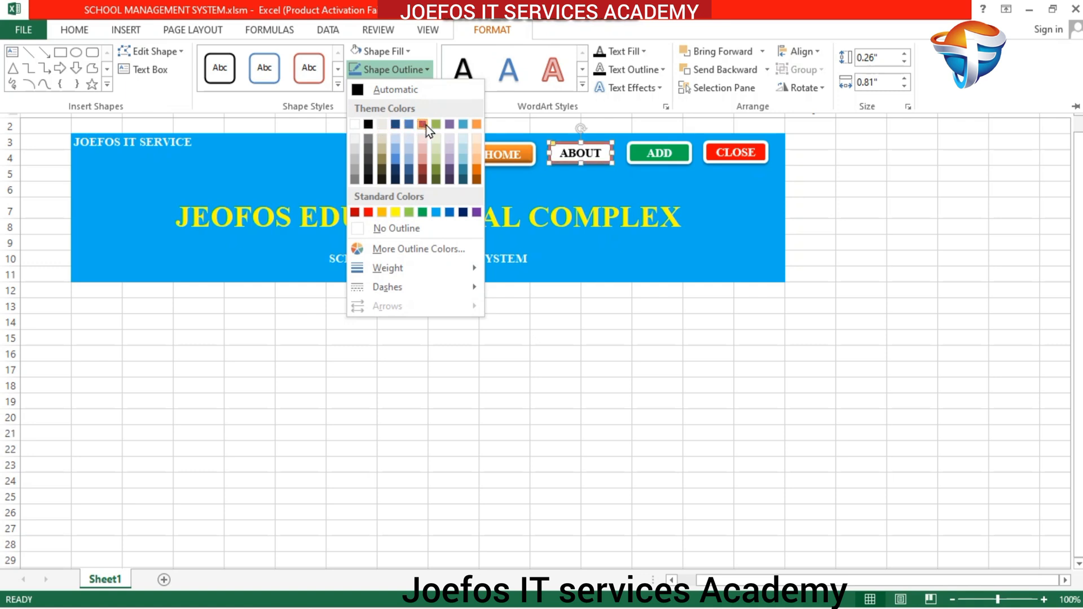
pyautogui.click(369, 126)
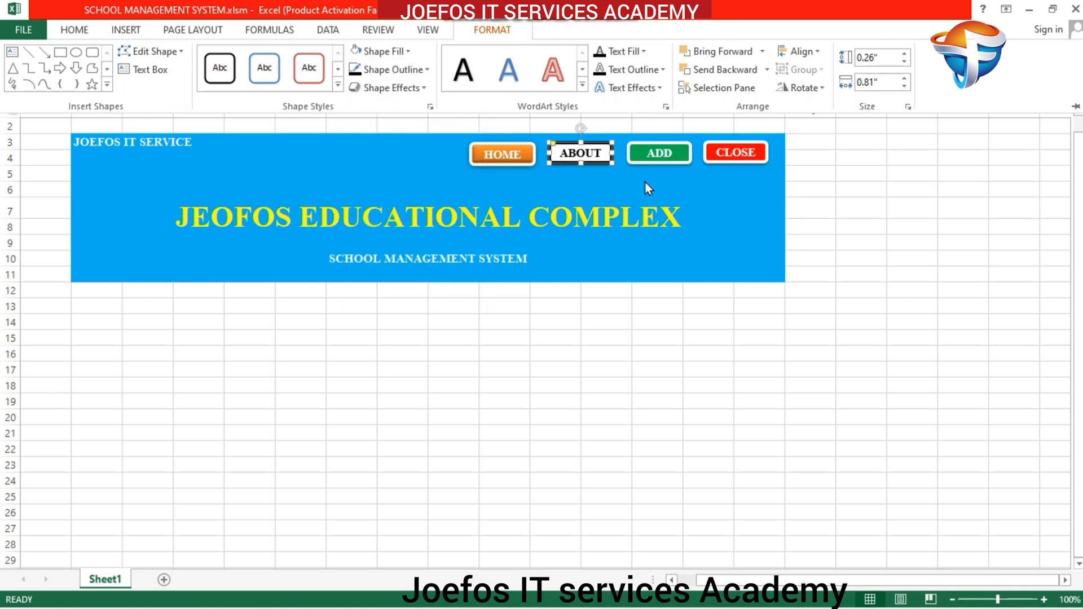
pyautogui.hotkey('ctrl', 'F1')
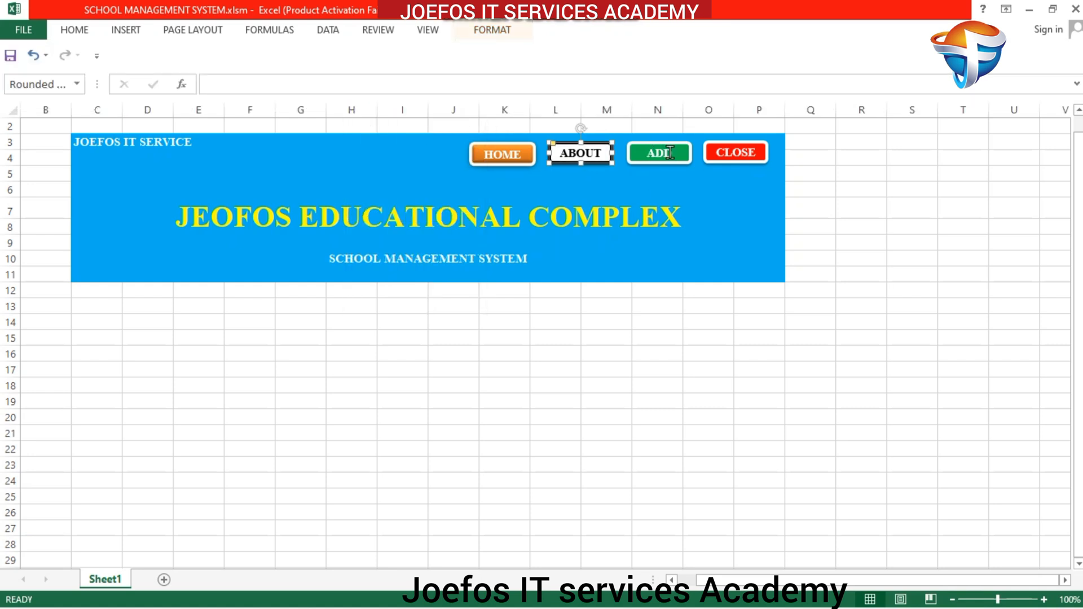
# - Give the green ADD button the first preset shape effect
pyautogui.click(670, 152)
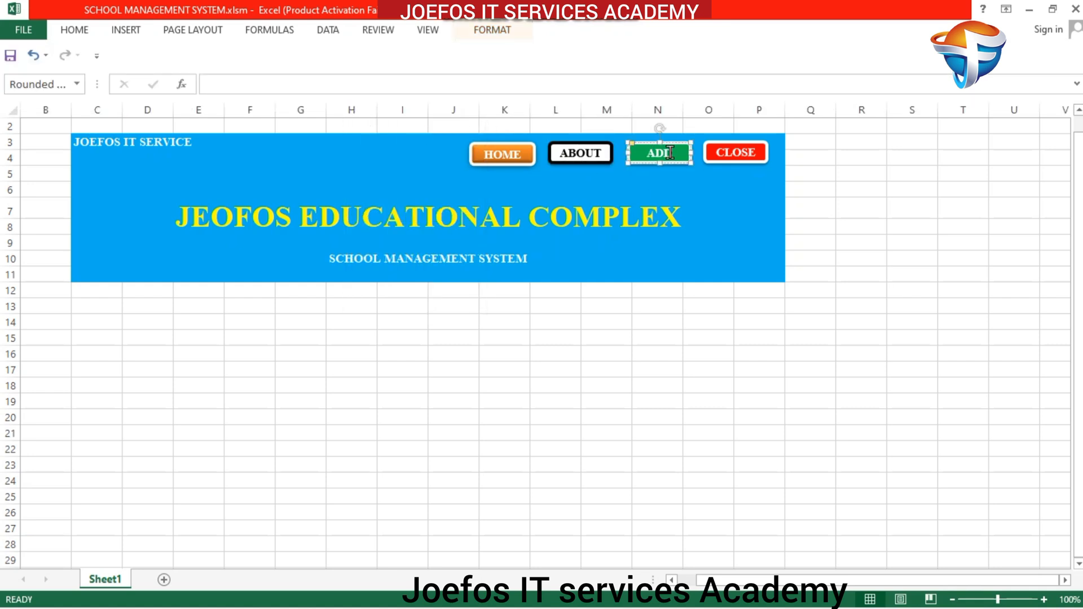
pyautogui.click(488, 27)
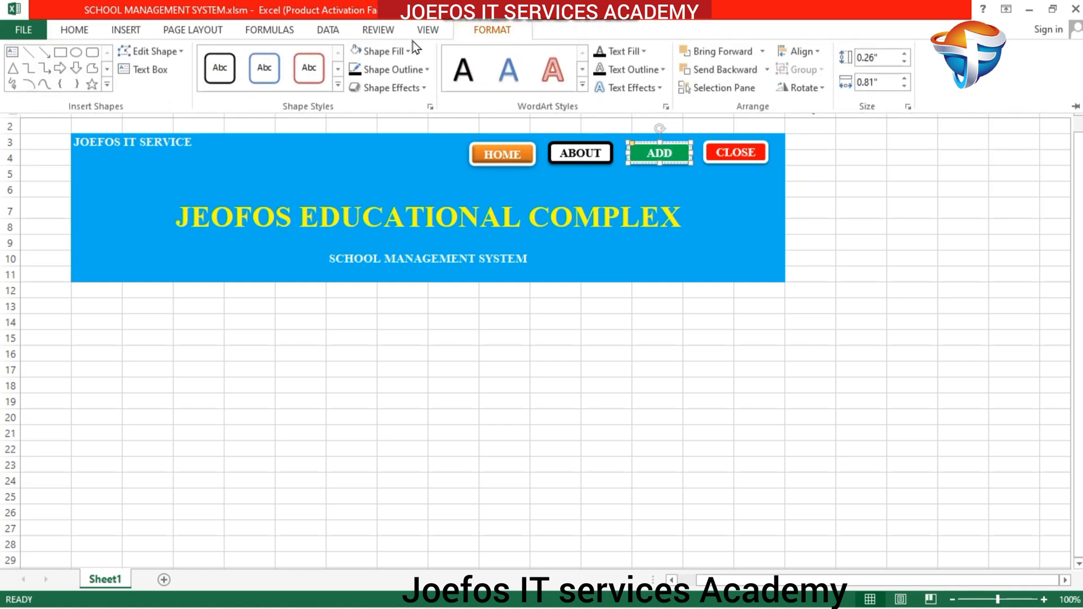
pyautogui.click(389, 87)
pyautogui.moveTo(392, 117)
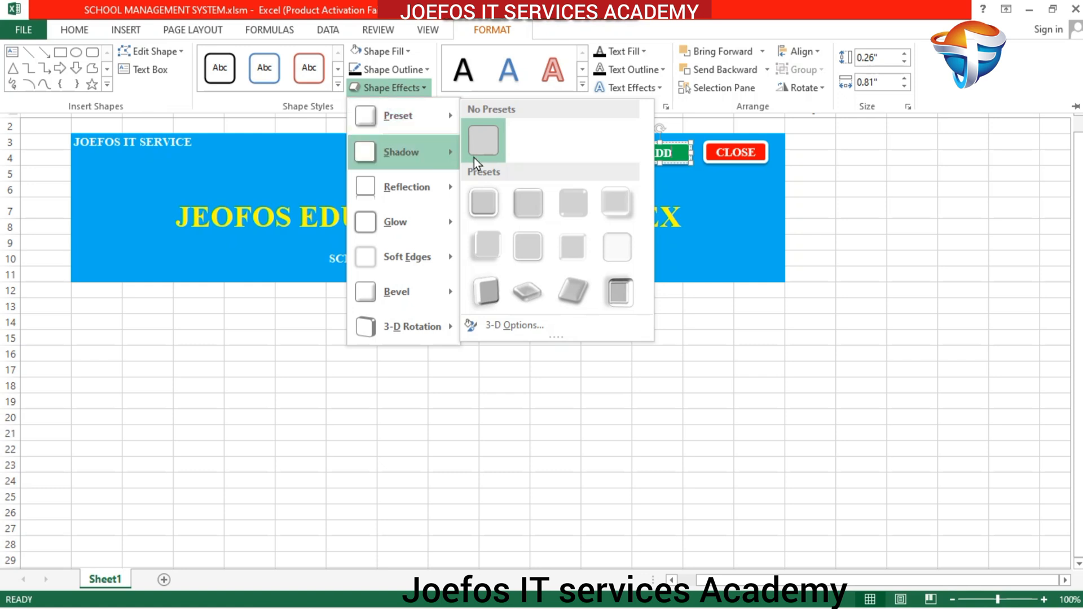
pyautogui.click(480, 198)
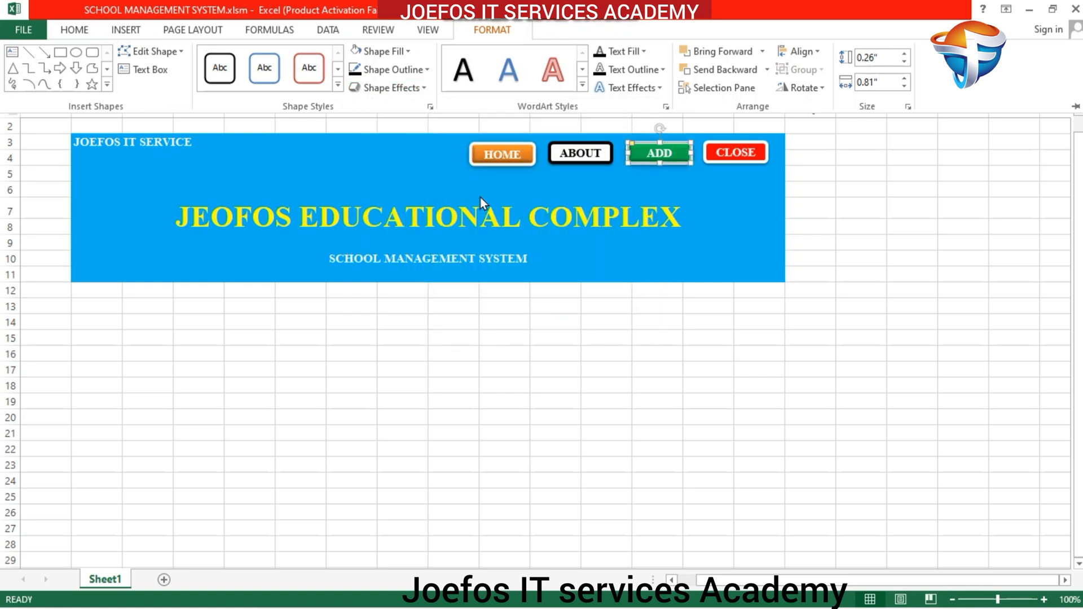
pyautogui.click(623, 186)
pyautogui.click(710, 189)
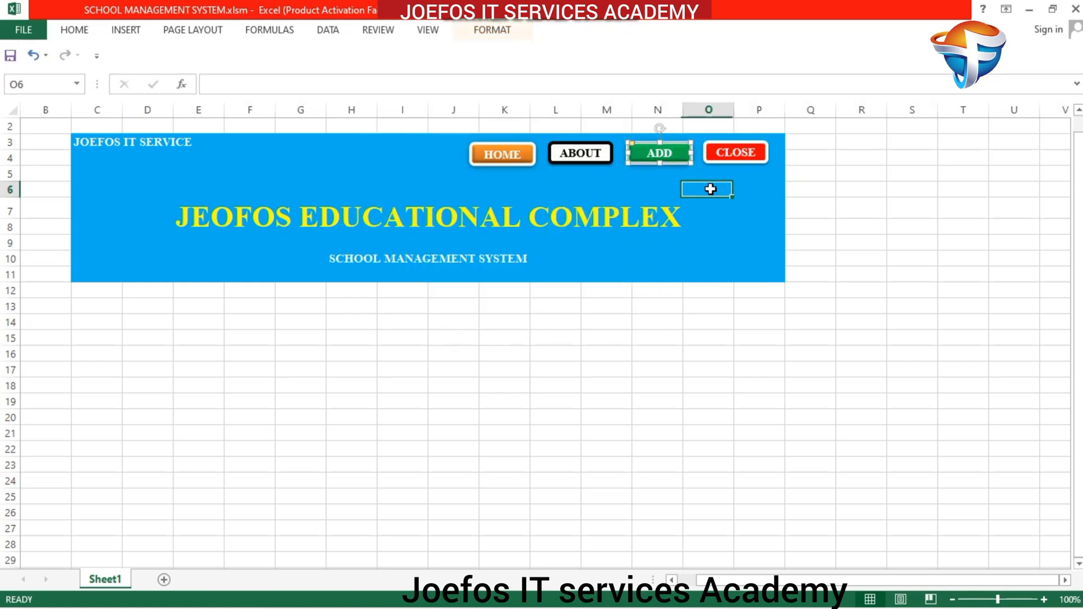
# - Give the red CLOSE button the first preset shape effect
pyautogui.click(707, 157)
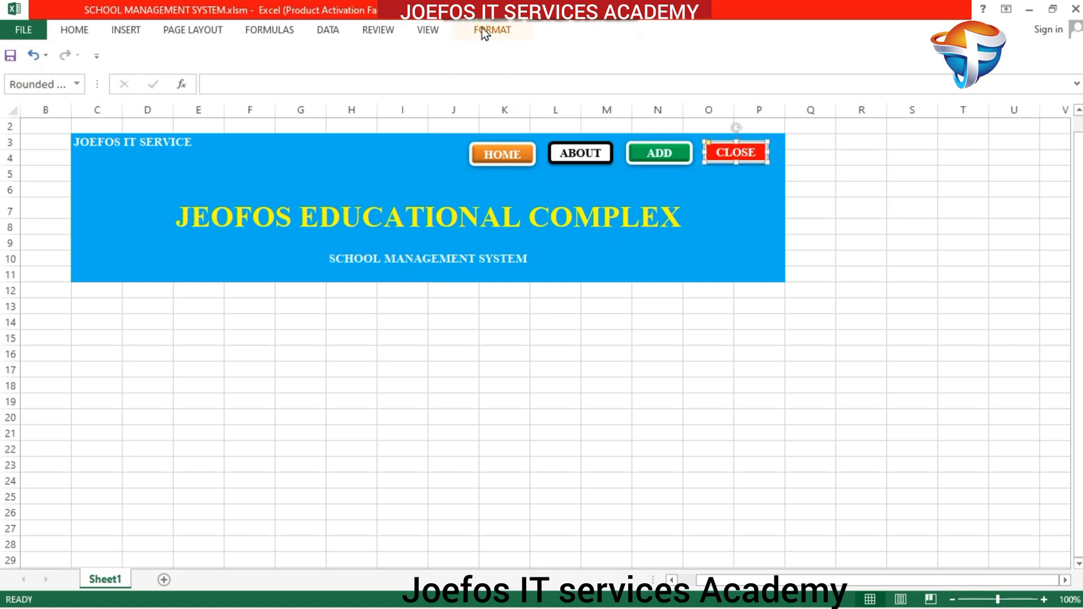
pyautogui.click(482, 29)
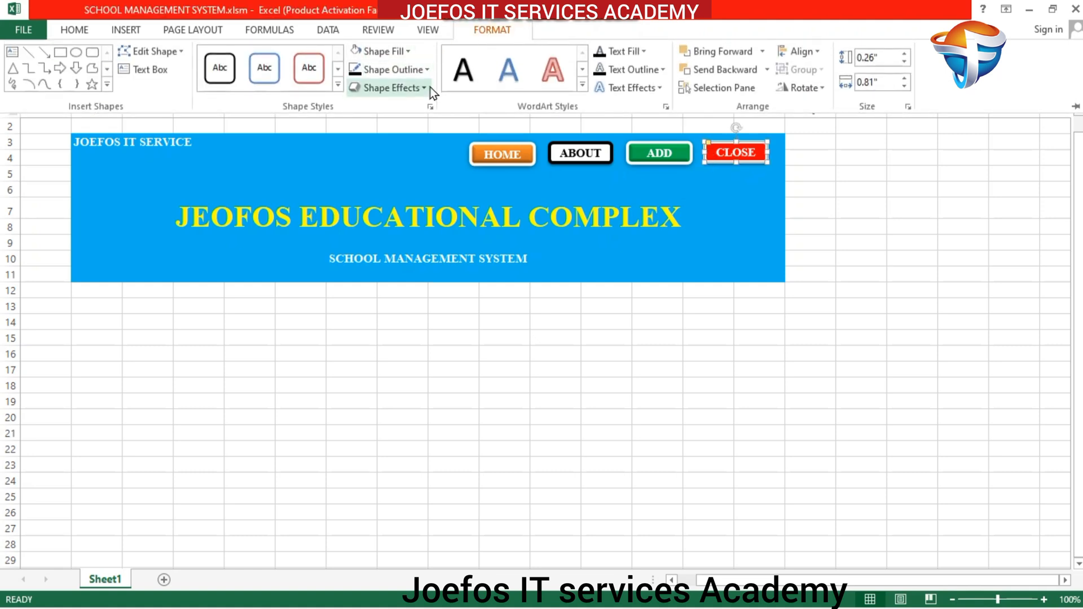
pyautogui.click(429, 87)
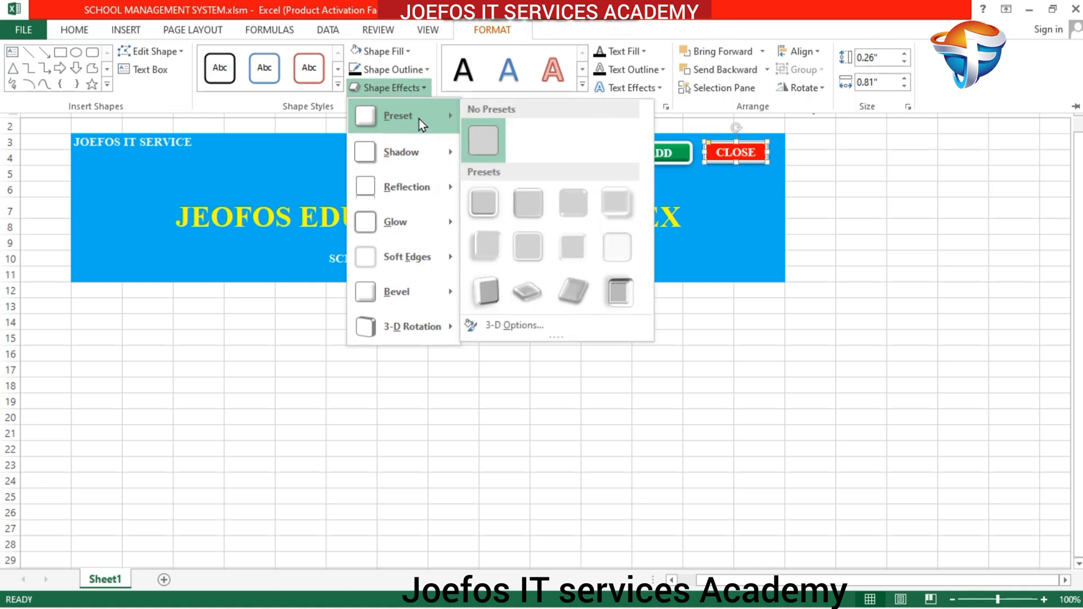
pyautogui.click(481, 201)
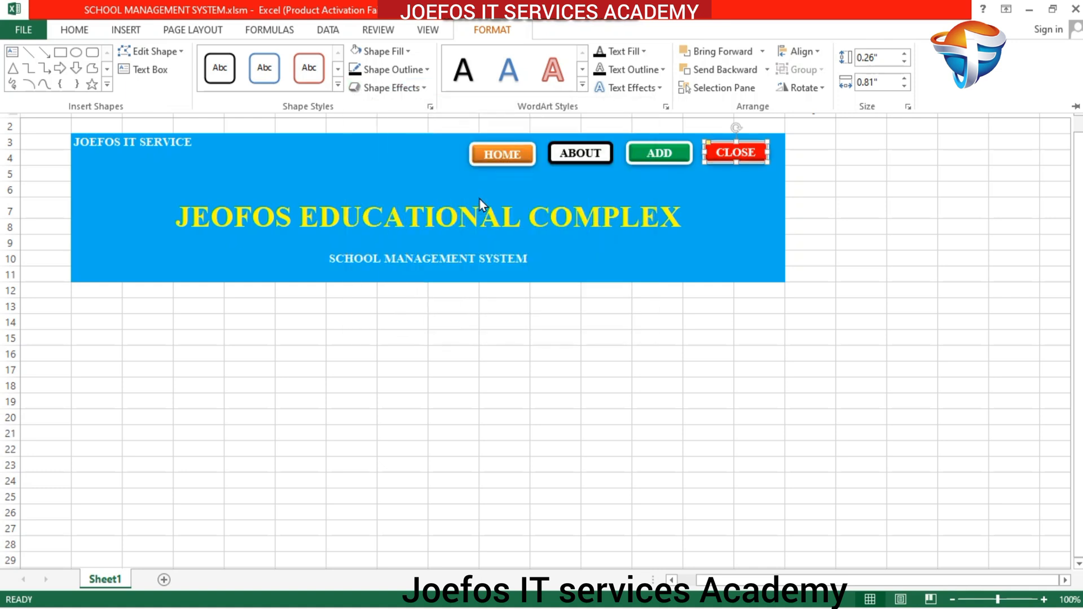
pyautogui.hotkey('ctrl', 'F1')
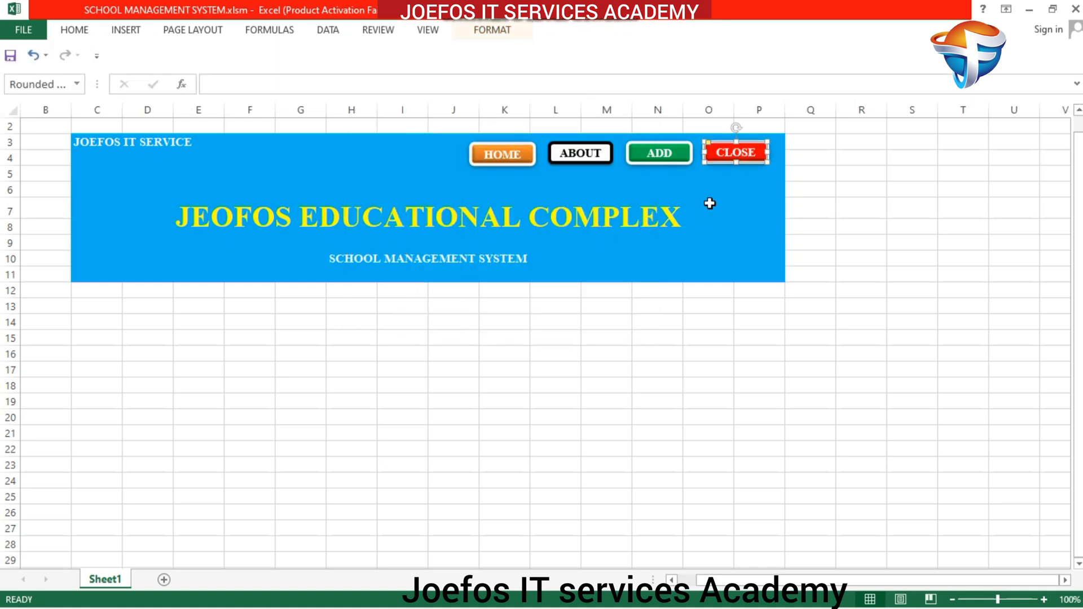
pyautogui.click(710, 208)
pyautogui.click(697, 183)
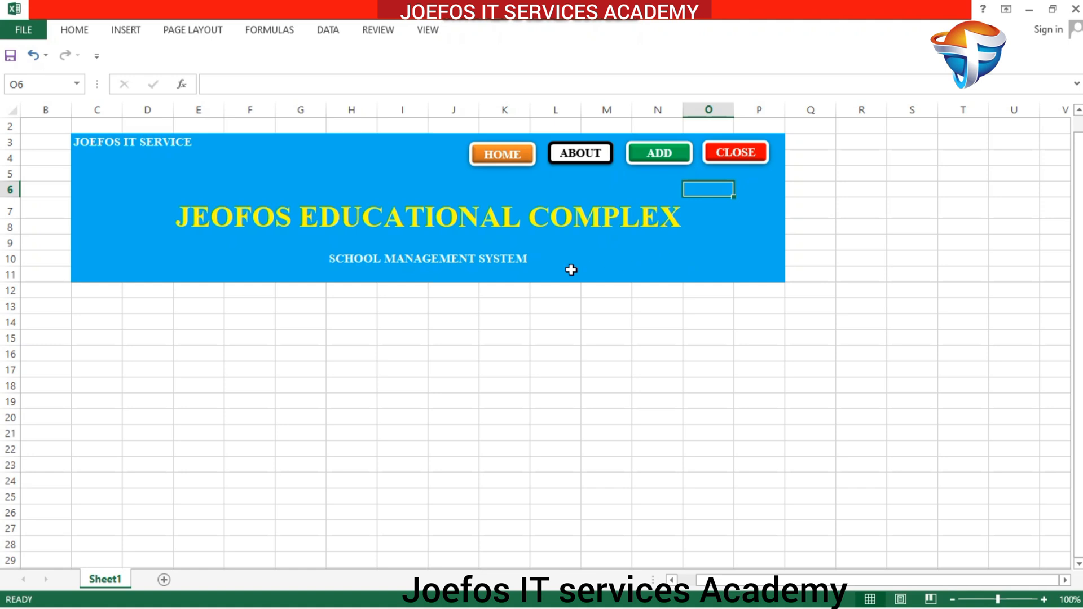
# - Increase the font size of the SCHOOL MANAGEMENT SYSTEM subtitle in C10 to 14
pyautogui.click(324, 262)
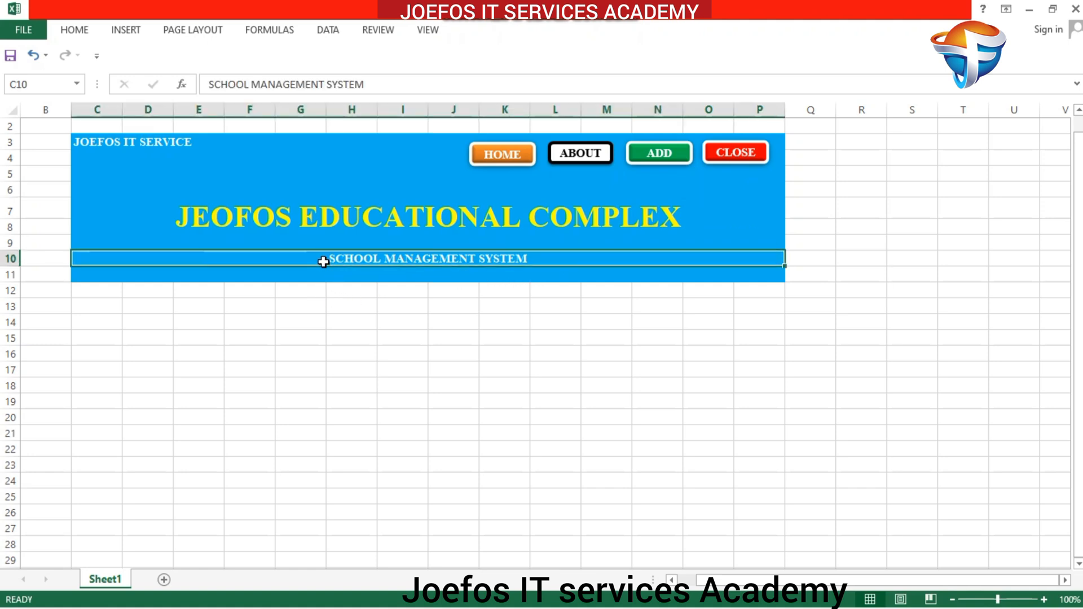
pyautogui.click(79, 32)
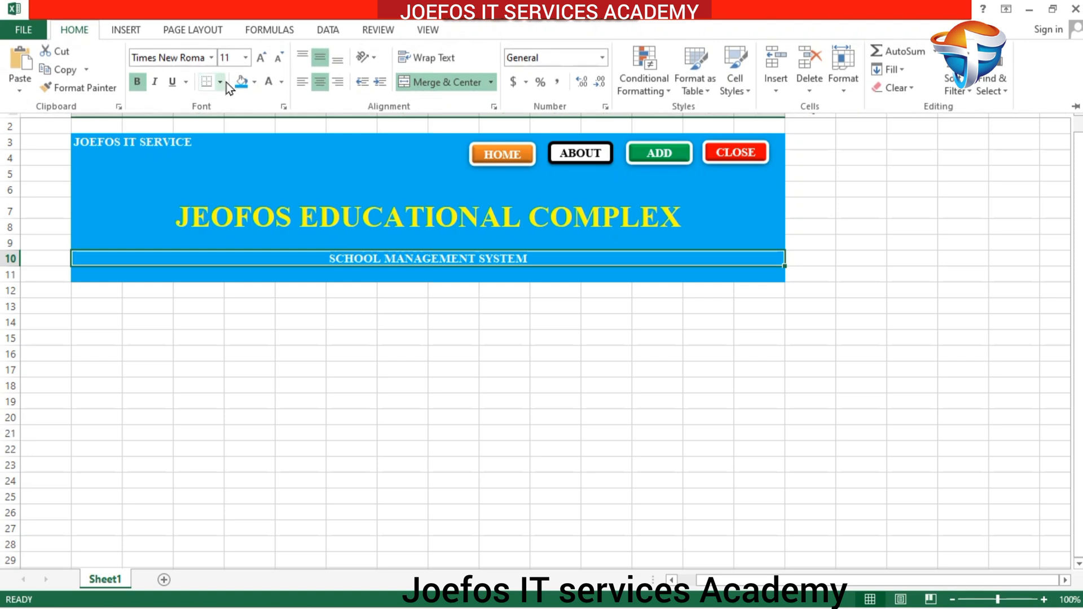
pyautogui.click(260, 58)
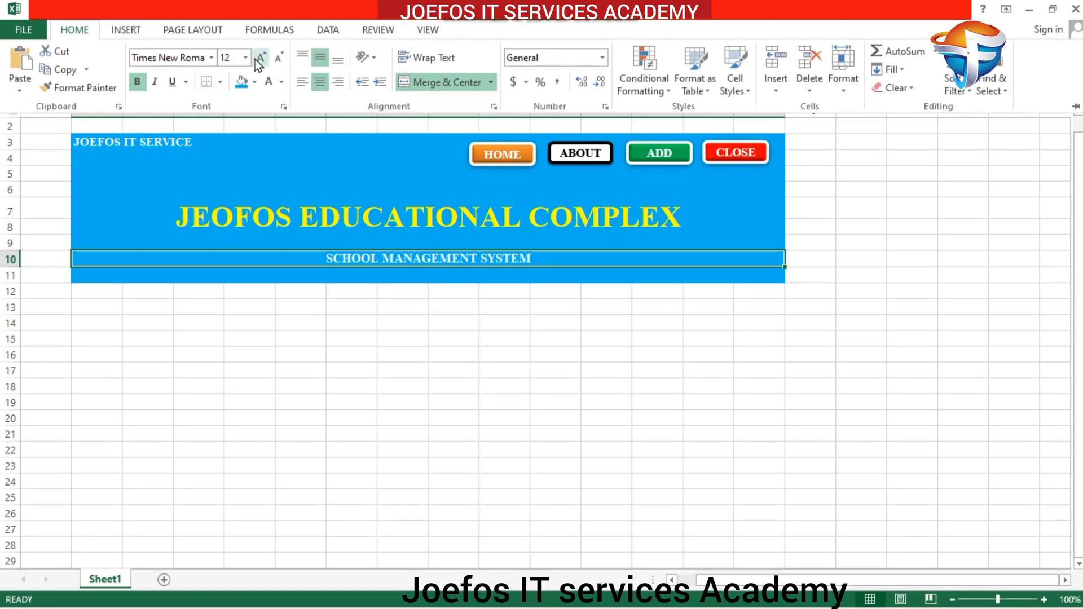
pyautogui.click(259, 57)
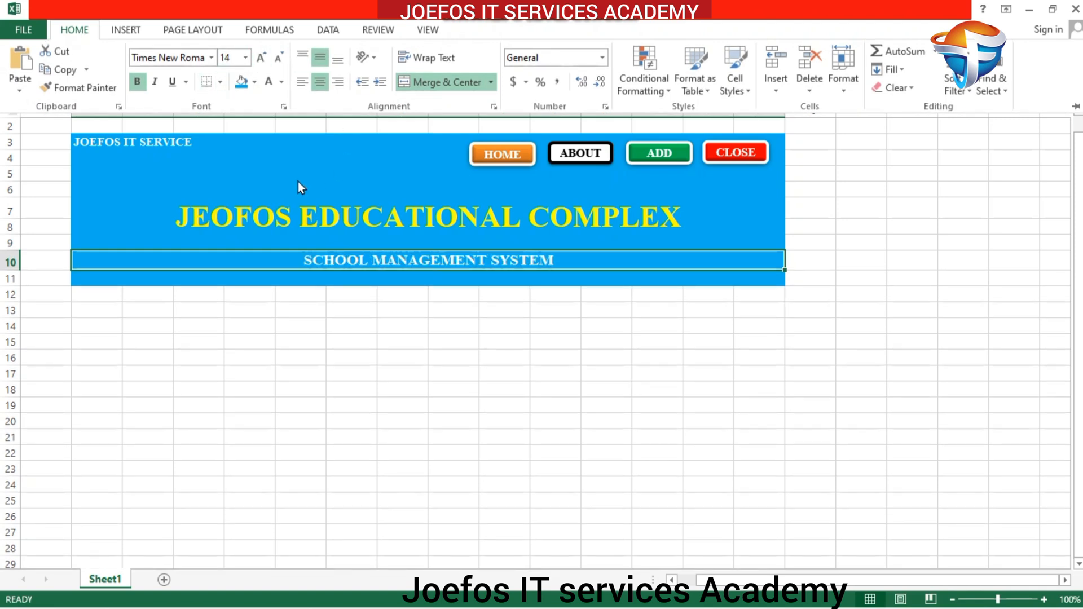
# - Increase the font size of the JEOFOS EDUCATIONAL COMPLEX title in C7 to 36
pyautogui.click(174, 219)
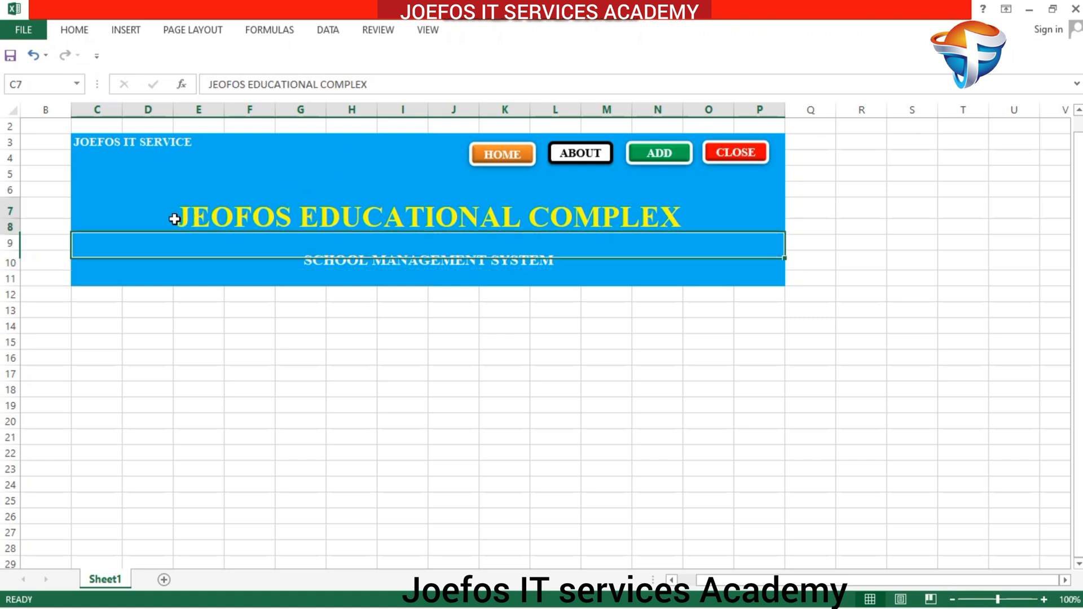
pyautogui.click(77, 33)
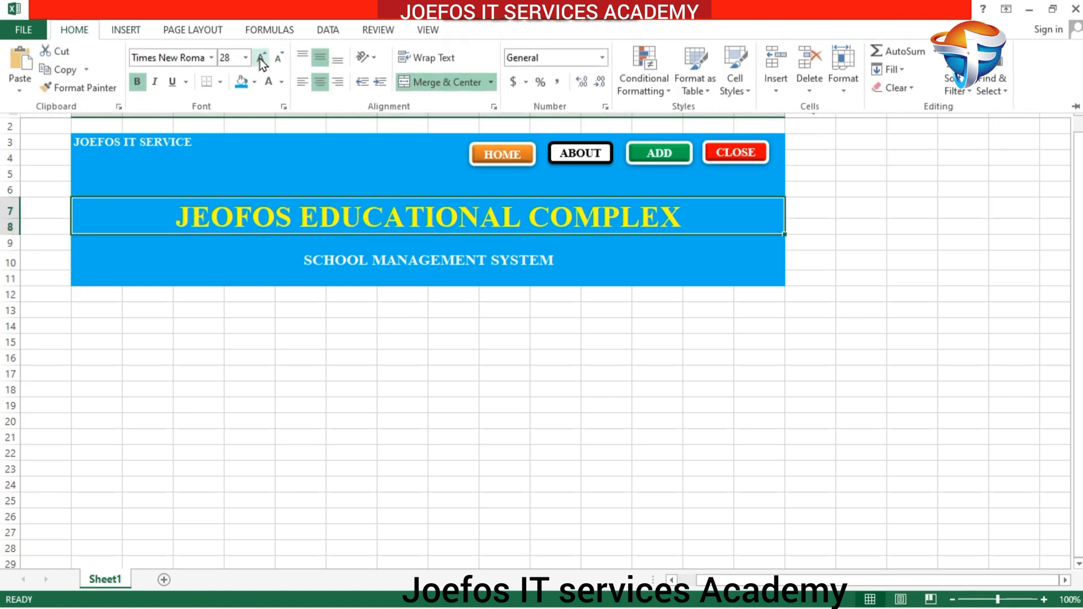
pyautogui.click(260, 58)
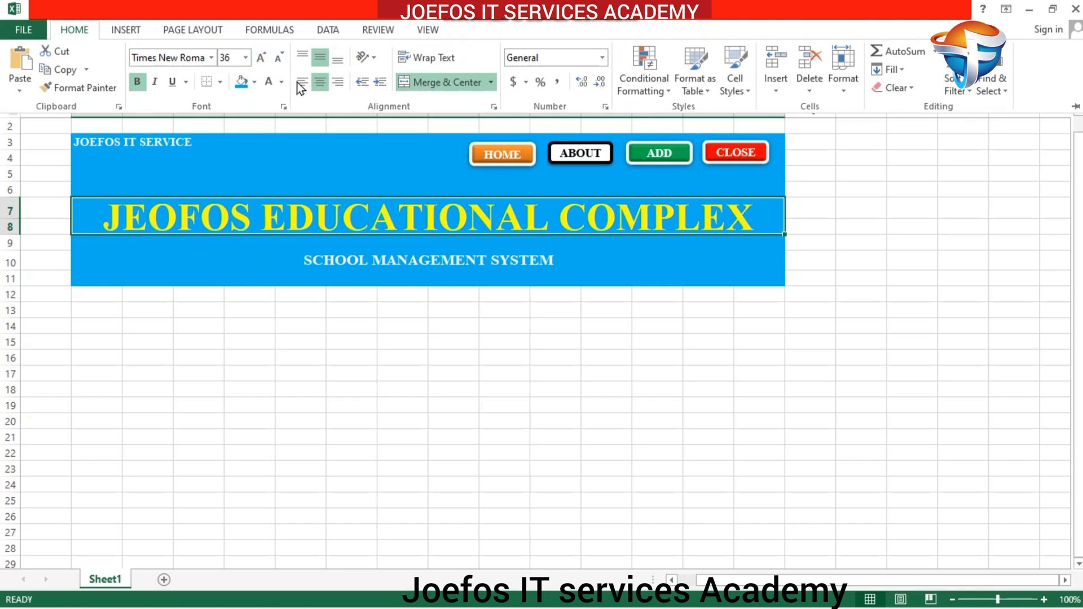
pyautogui.click(262, 253)
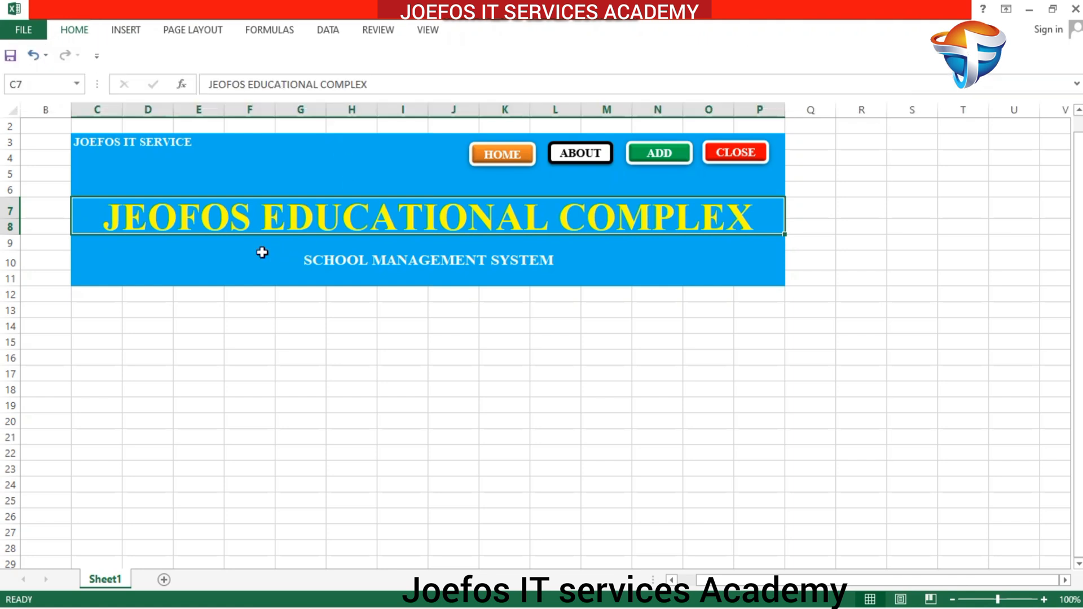
pyautogui.click(617, 263)
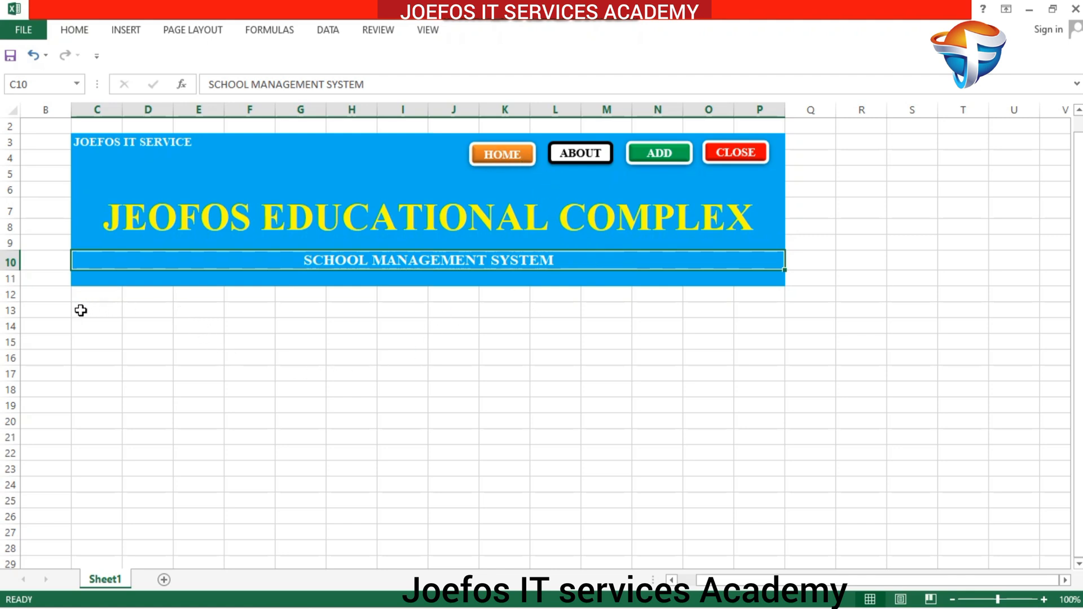
# - Fill the range C13:P28 below the blue header banner with the darker orange theme color
pyautogui.click(74, 310)
pyautogui.moveTo(98, 309); pyautogui.dragTo(739, 531)
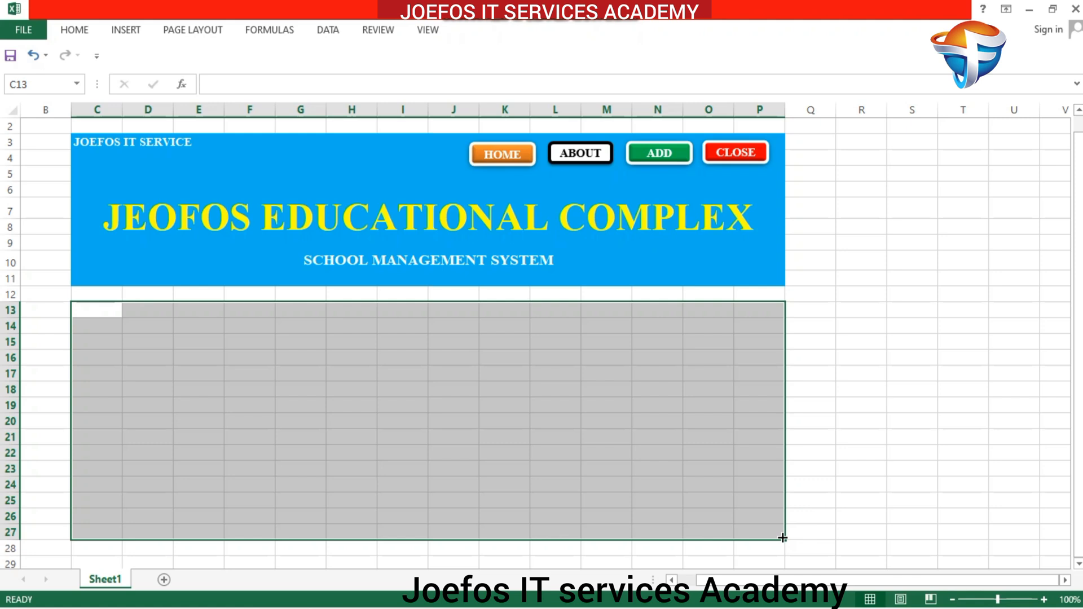
pyautogui.moveTo(783, 538); pyautogui.dragTo(782, 549)
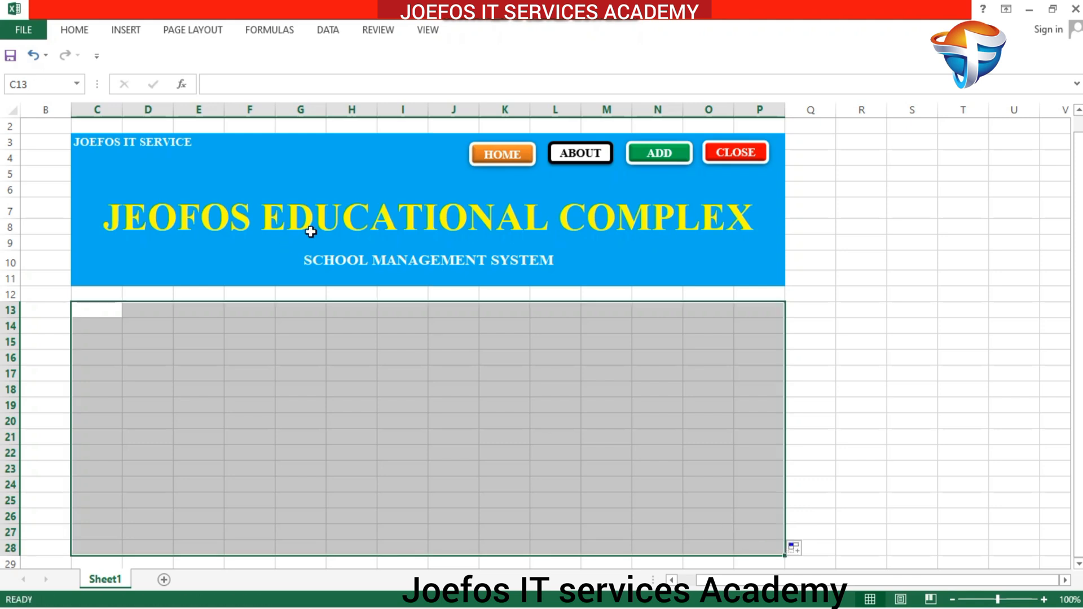
pyautogui.click(81, 29)
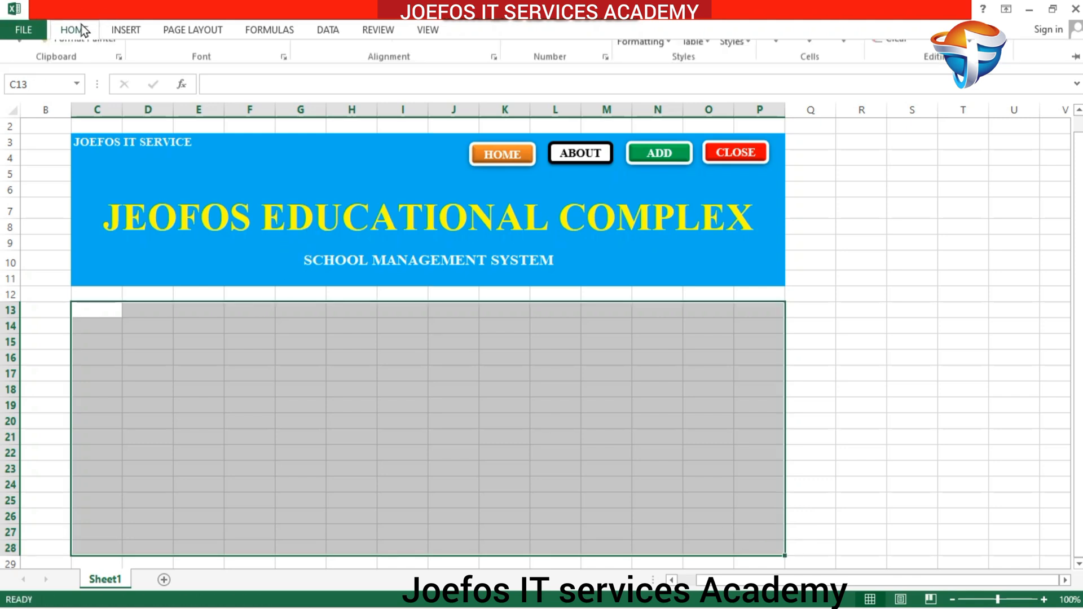
pyautogui.click(254, 82)
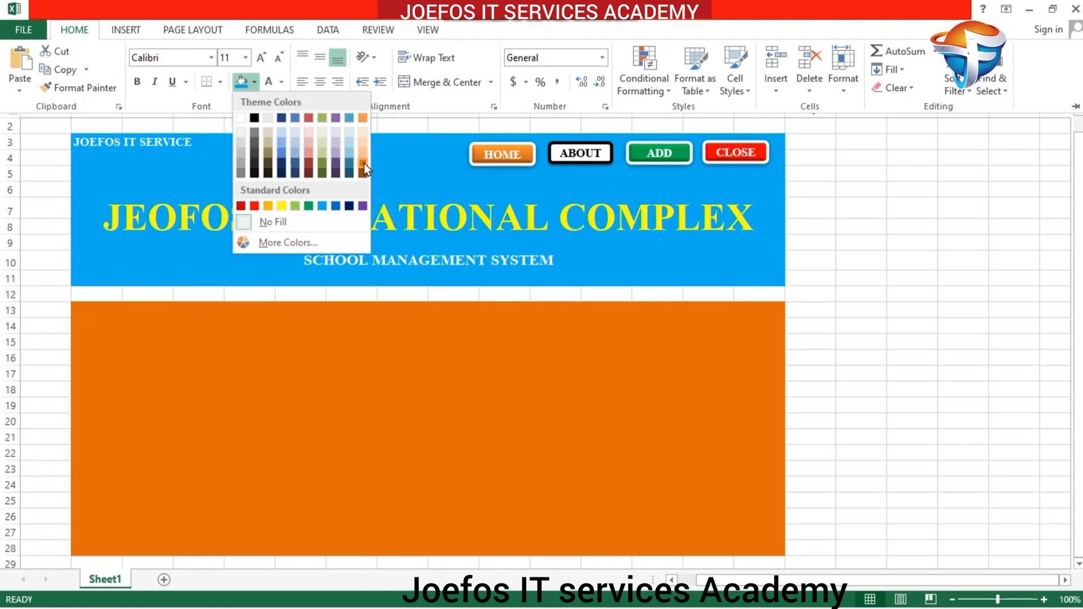
pyautogui.click(364, 164)
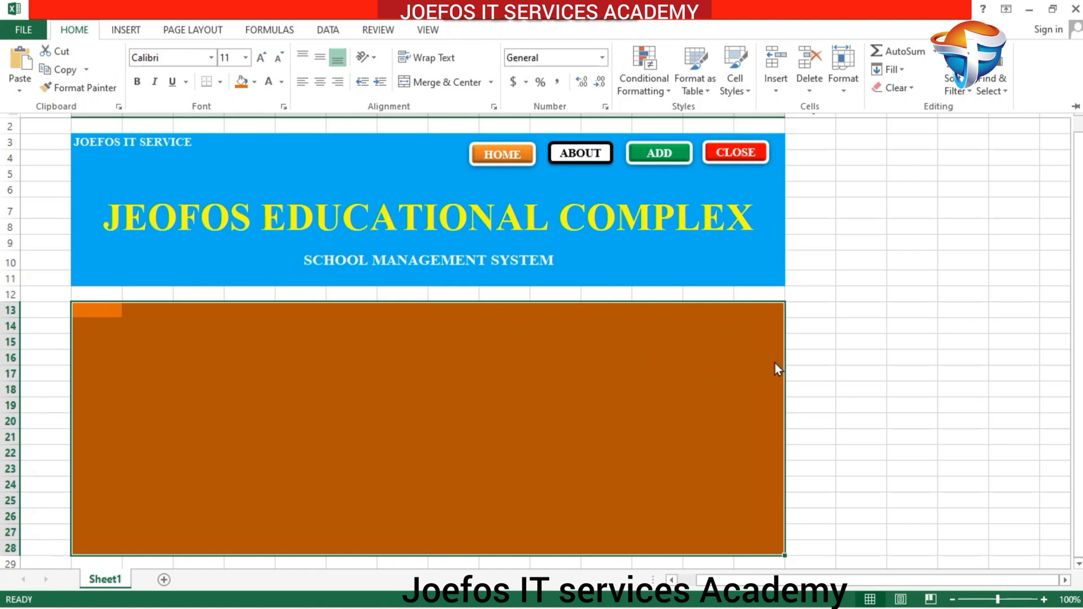
pyautogui.click(824, 360)
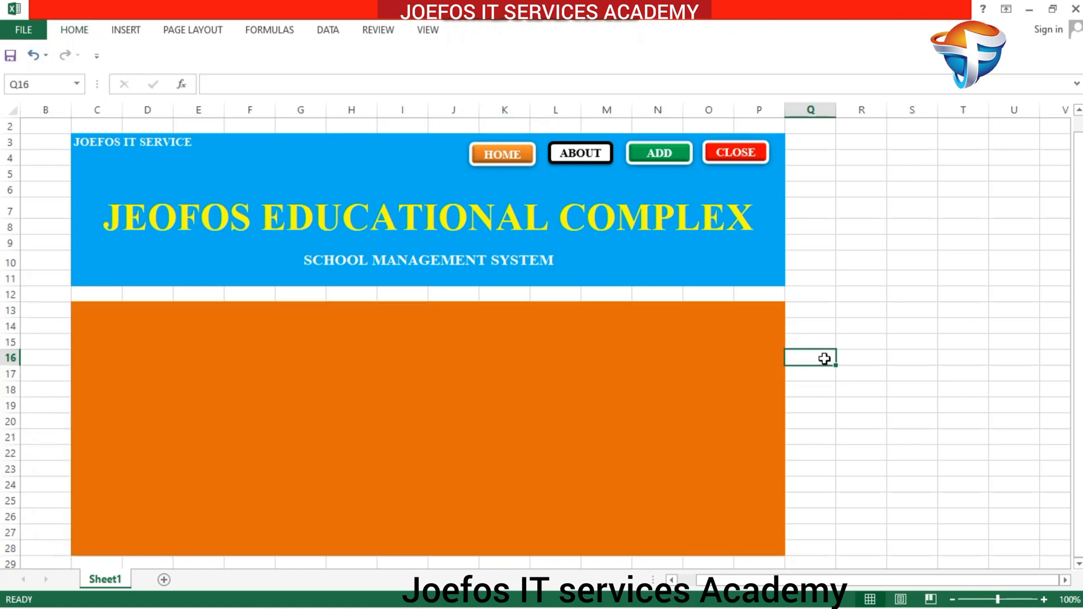